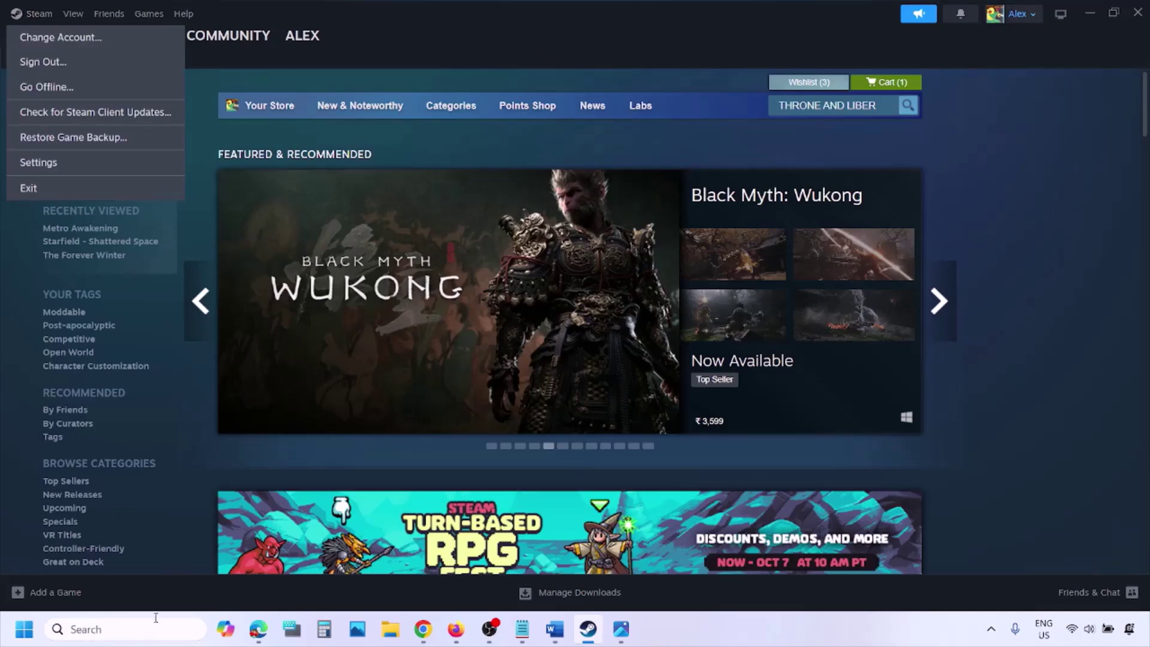
- Search Windows for "steam" and display the Steam app's options, including Run as administrator
left_click(132, 629)
type("steam")
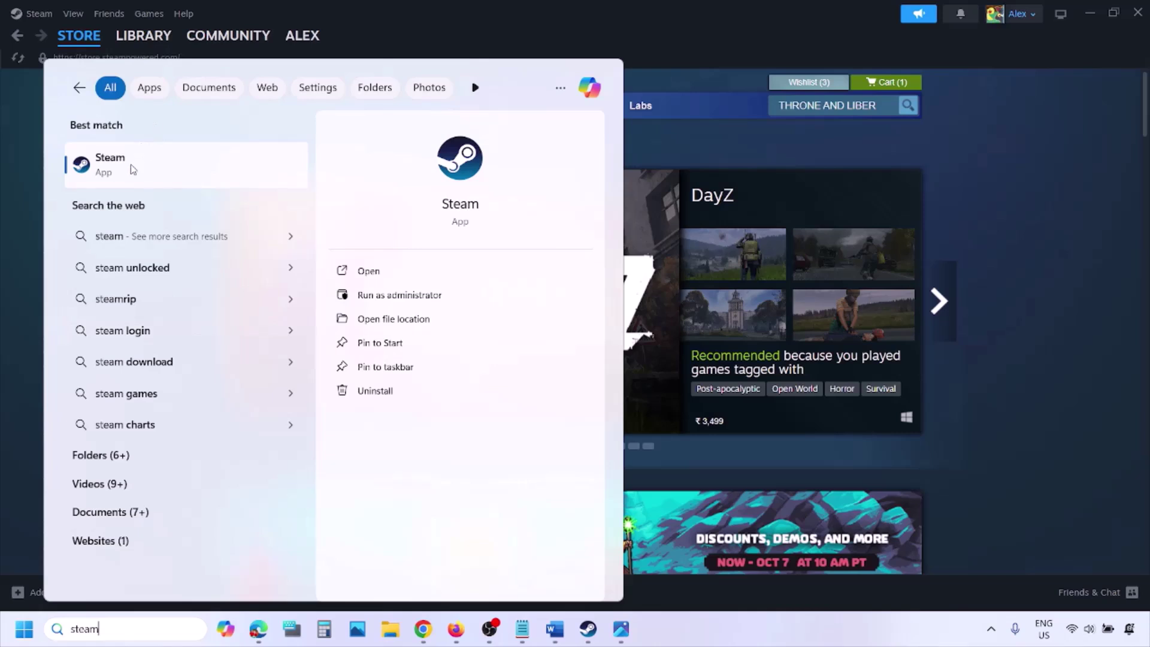
right_click(133, 170)
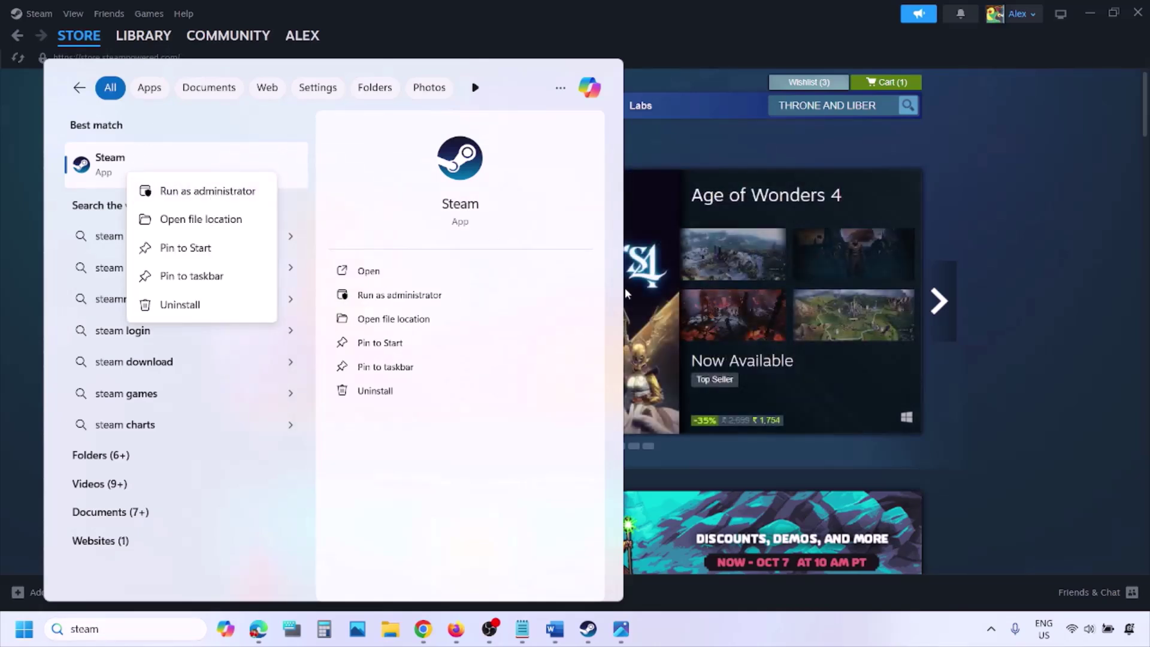
- Switch to the Word document and highlight ", restart PC" in the Step 1 line
left_click(555, 629)
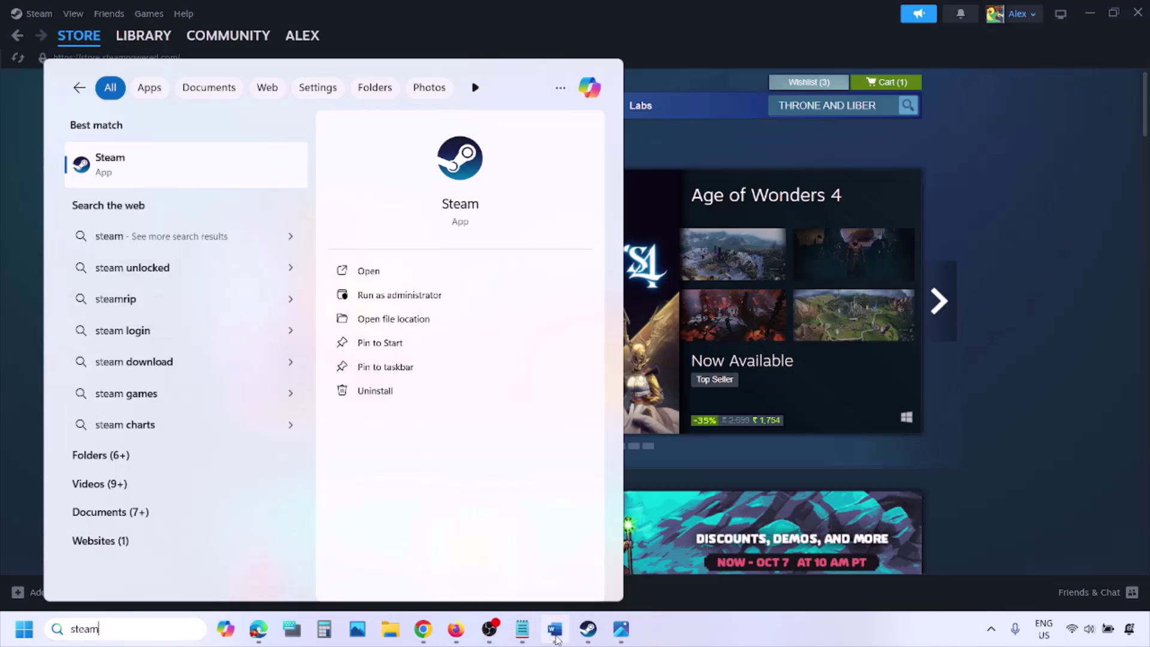
left_click(555, 629)
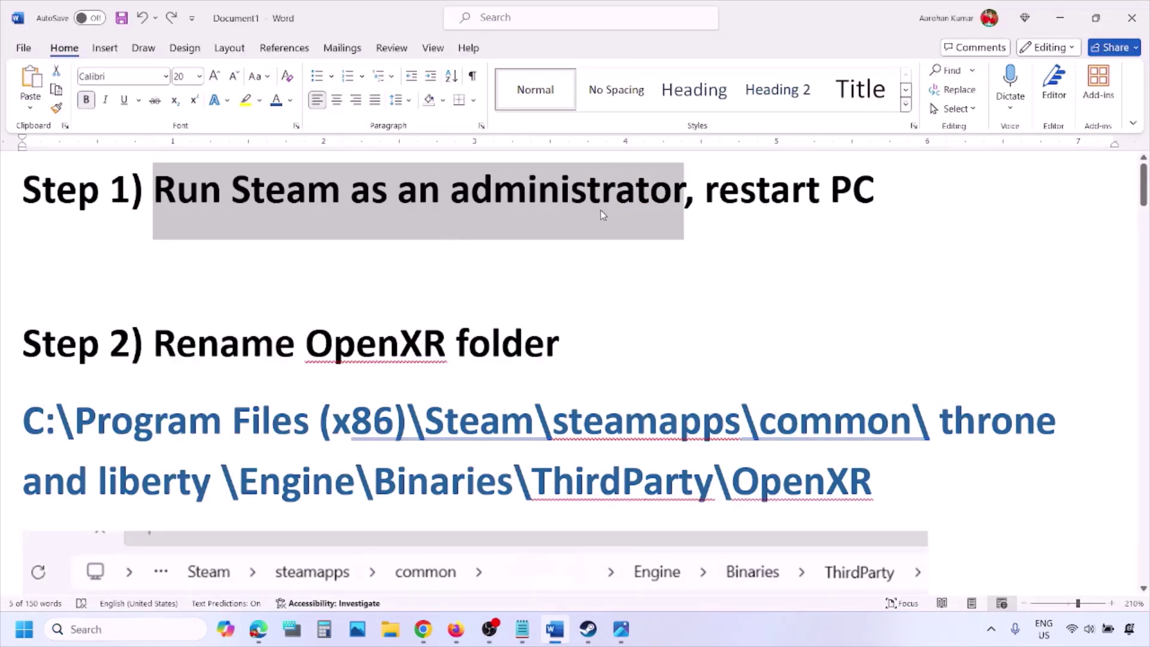
left_click_drag(685, 197, 899, 198)
- Display the Windows power options with Restart, and return to the document without restarting
left_click(18, 629)
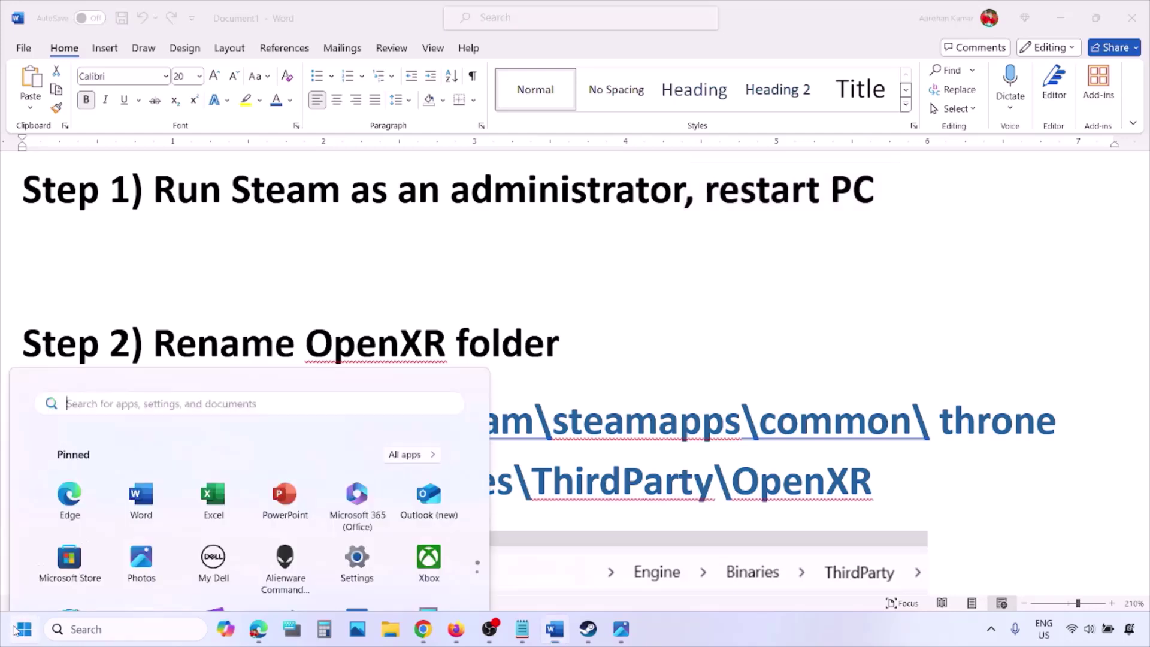
left_click(435, 577)
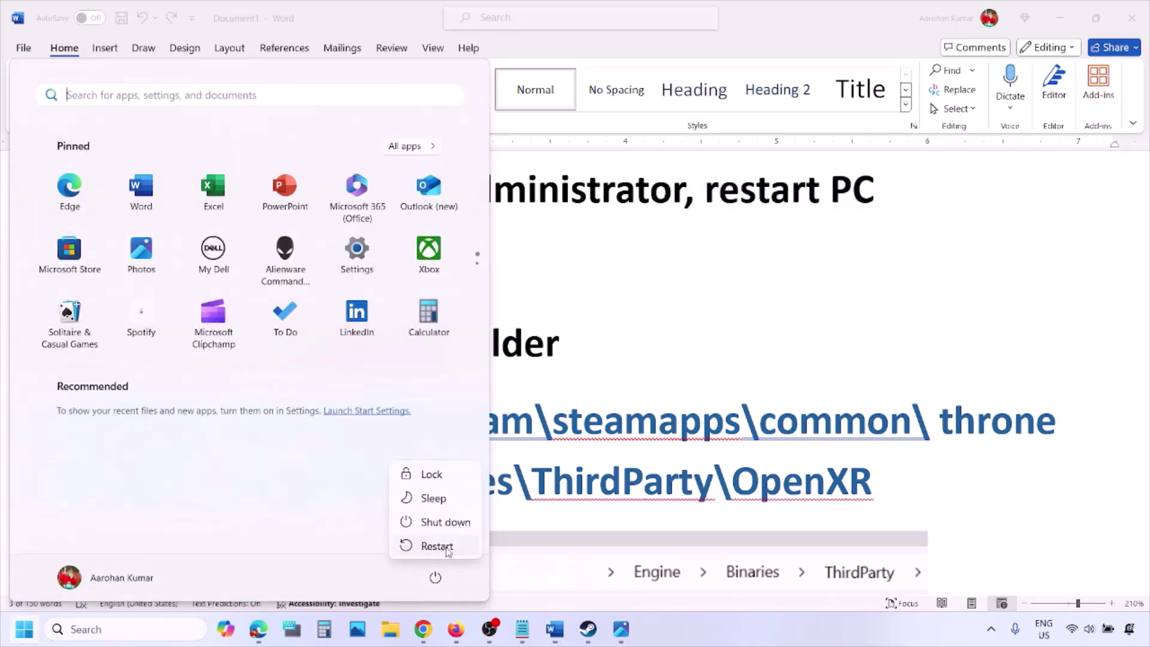
left_click(709, 313)
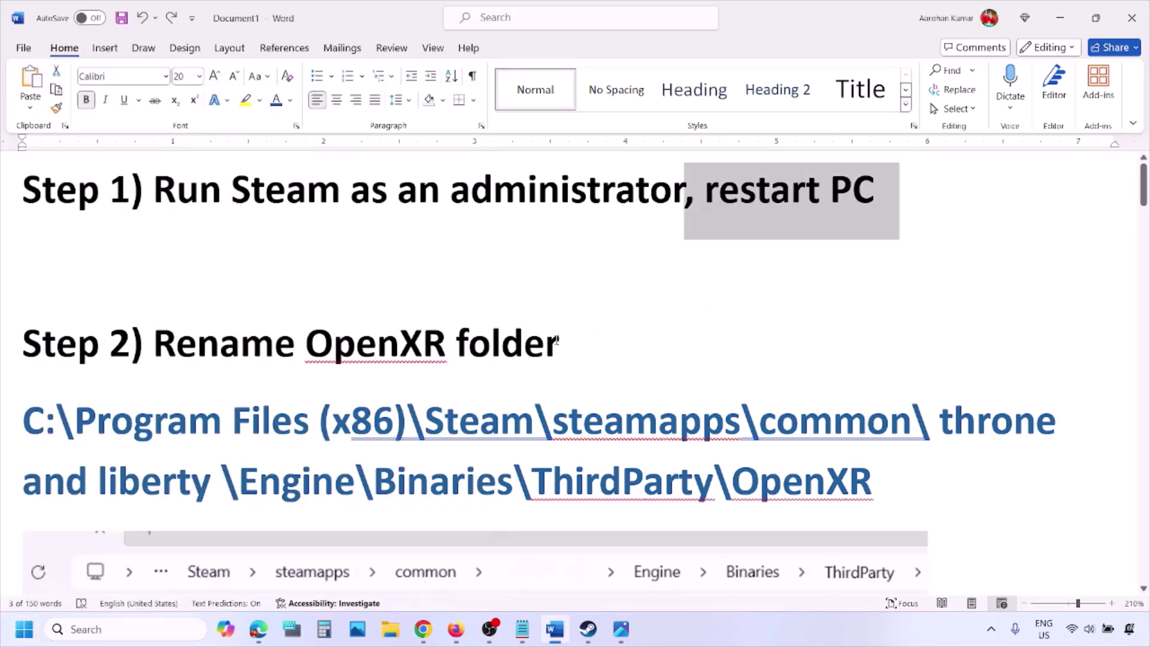
- Highlight the Step 2 instruction to rename the OpenXR folder, and the folder path beneath it
left_click_drag(146, 339, 559, 343)
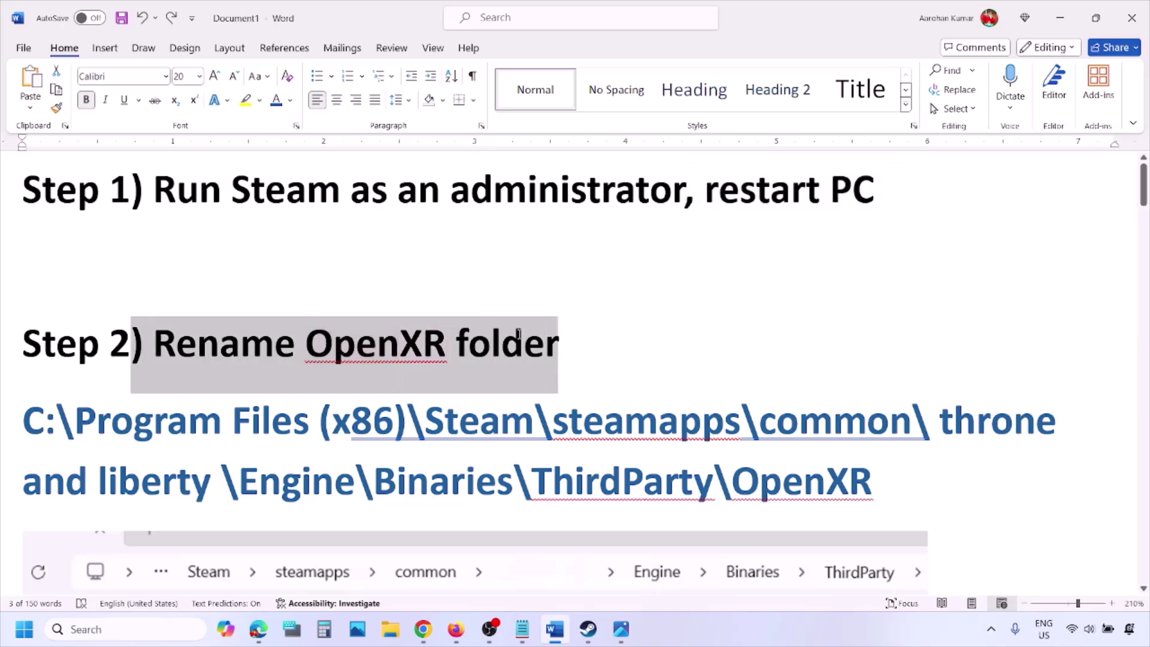
scroll(577, 327, "down", 3)
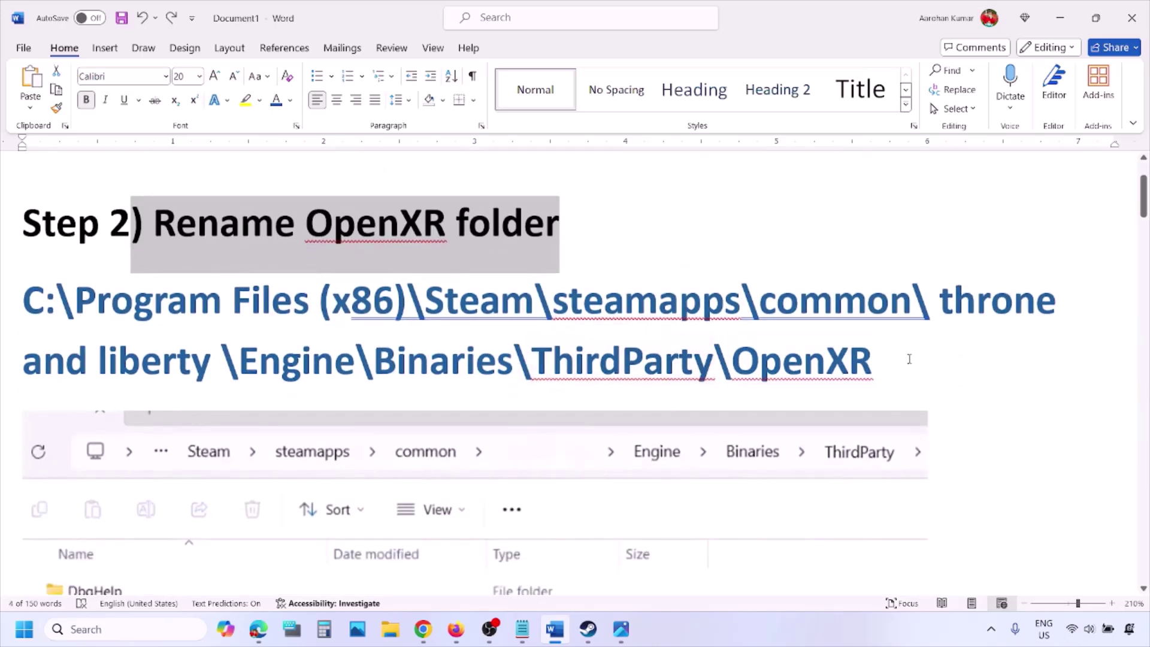
left_click_drag(909, 357, 24, 306)
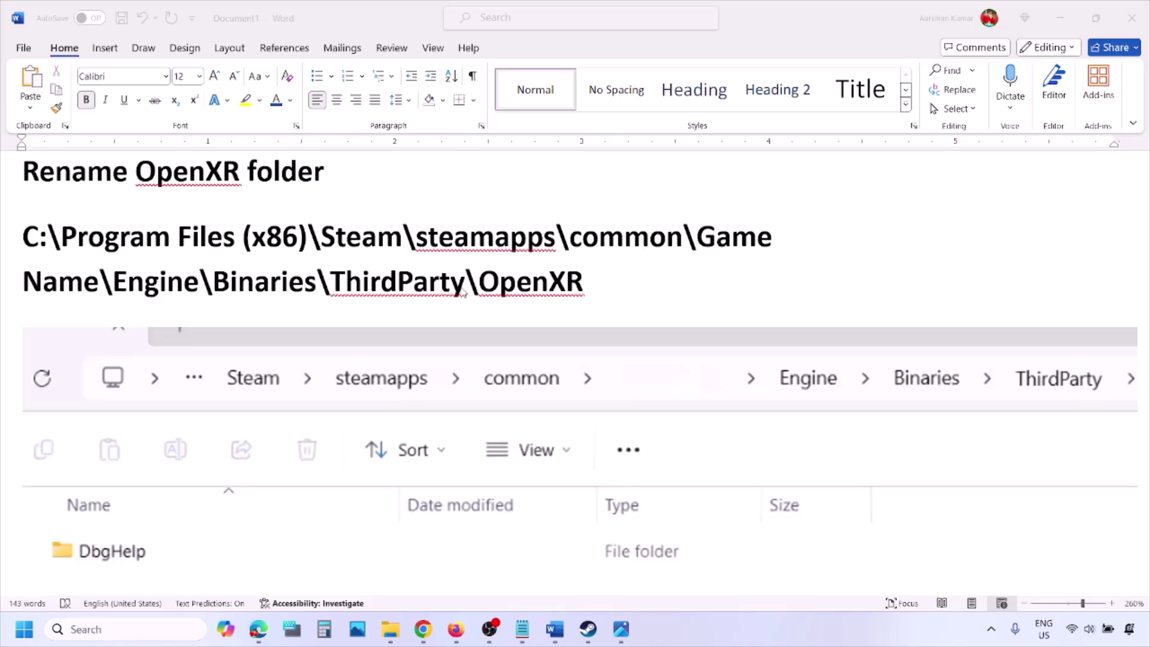
- Examine the OpenXR rename instructions and the picture of the ThirdParty folder's contents
scroll(419, 289, "down", 4)
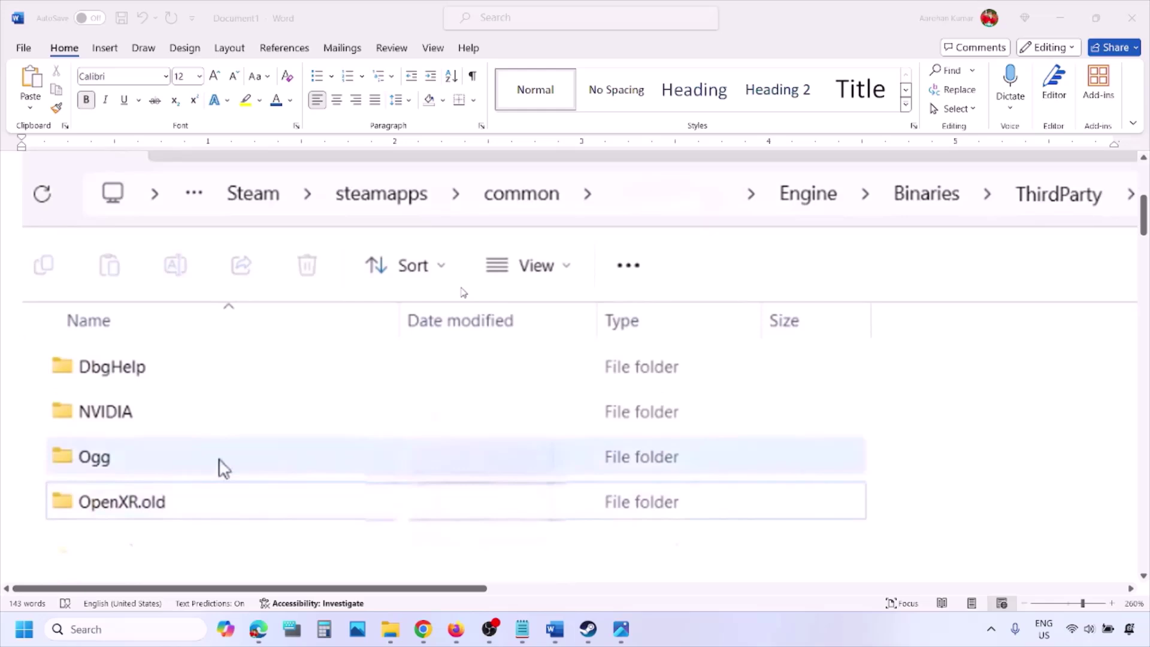
scroll(269, 414, "up", 3)
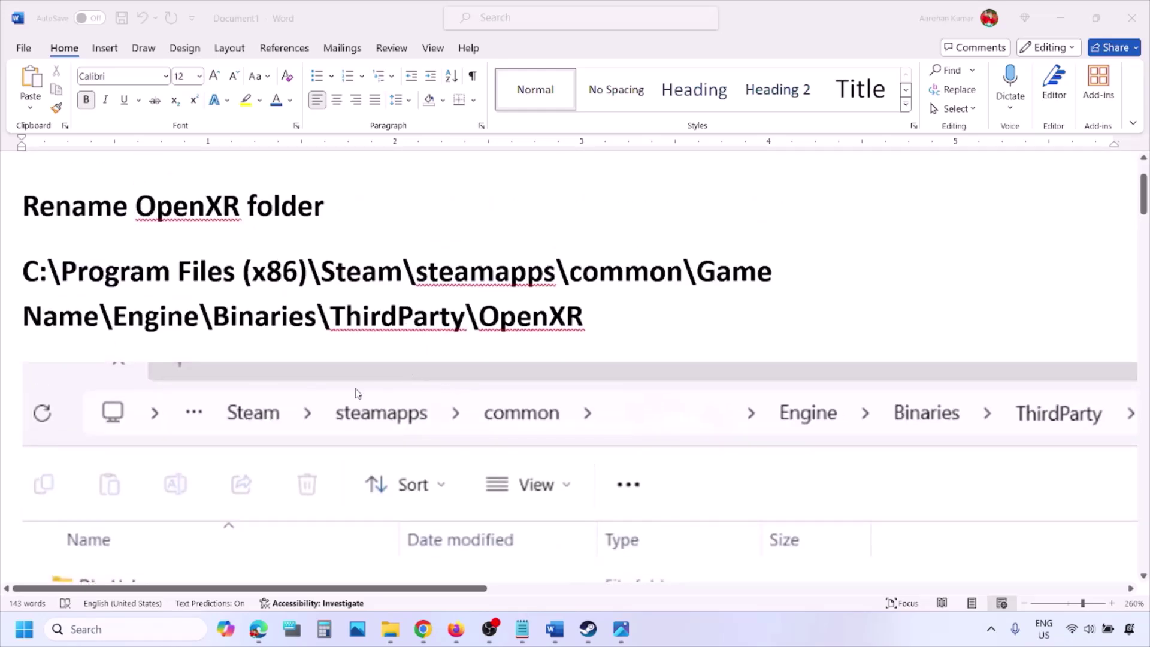
scroll(357, 393, "down", 5)
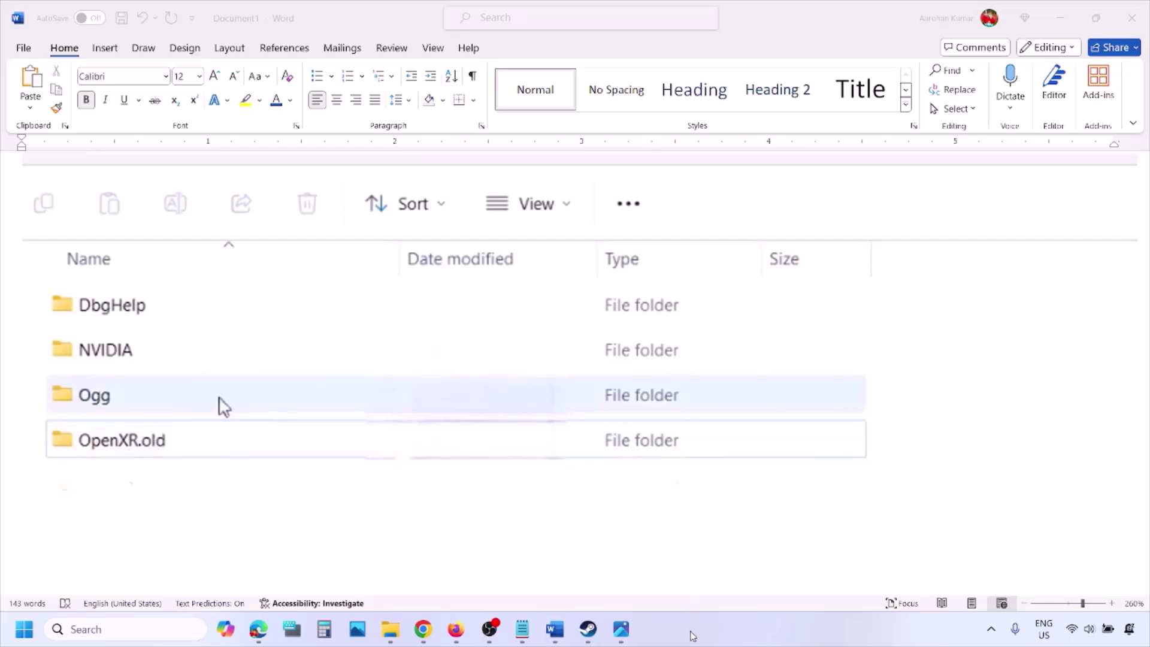
scroll(693, 636, "down", 5)
scroll(567, 491, "down", 5)
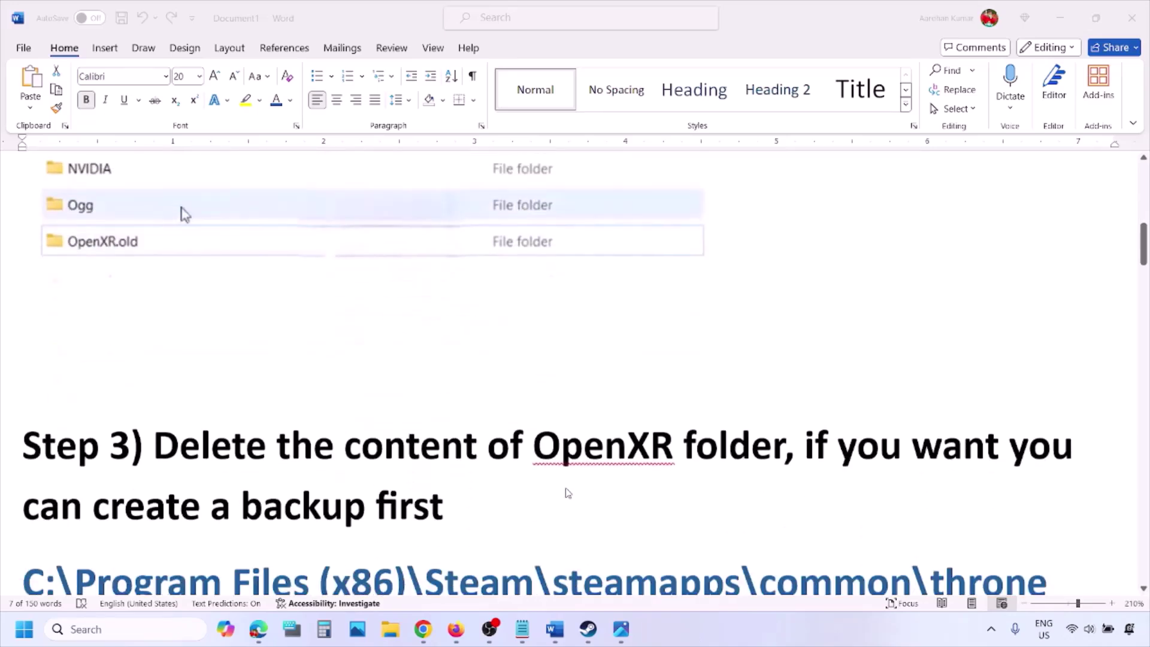
- Go to the step on deleting the OpenXR folder's content and highlight win64 in its folder path
scroll(465, 446, "down", 3)
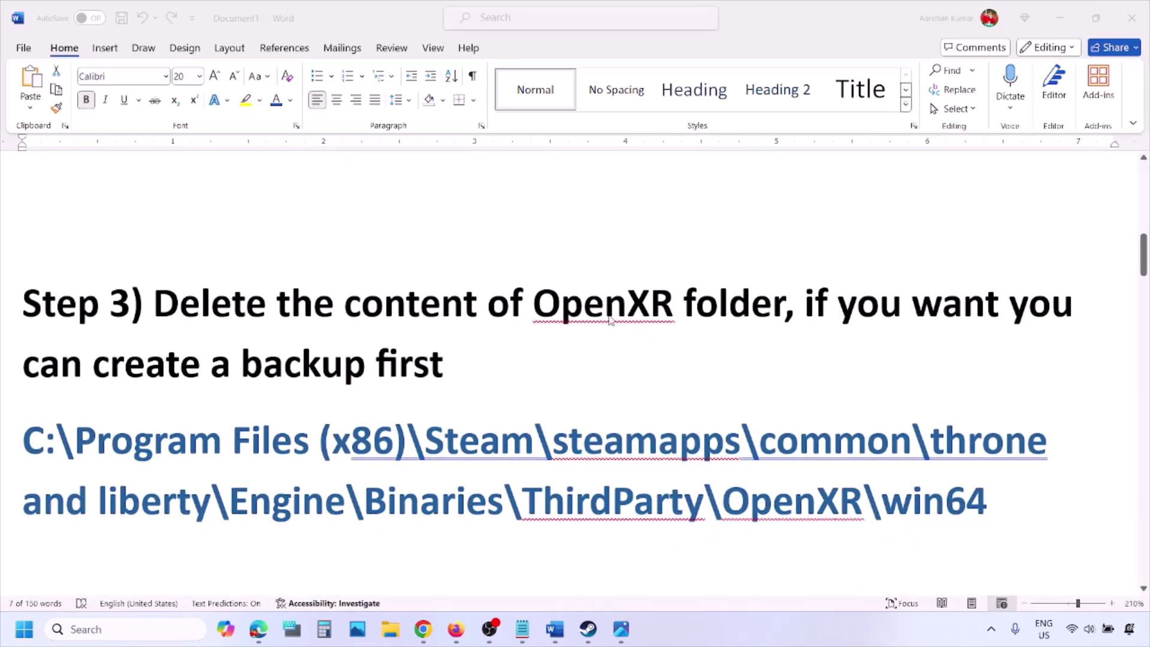
left_click(588, 326)
left_click_drag(556, 440, 349, 436)
scroll(350, 436, "down", 1)
left_click(48, 423)
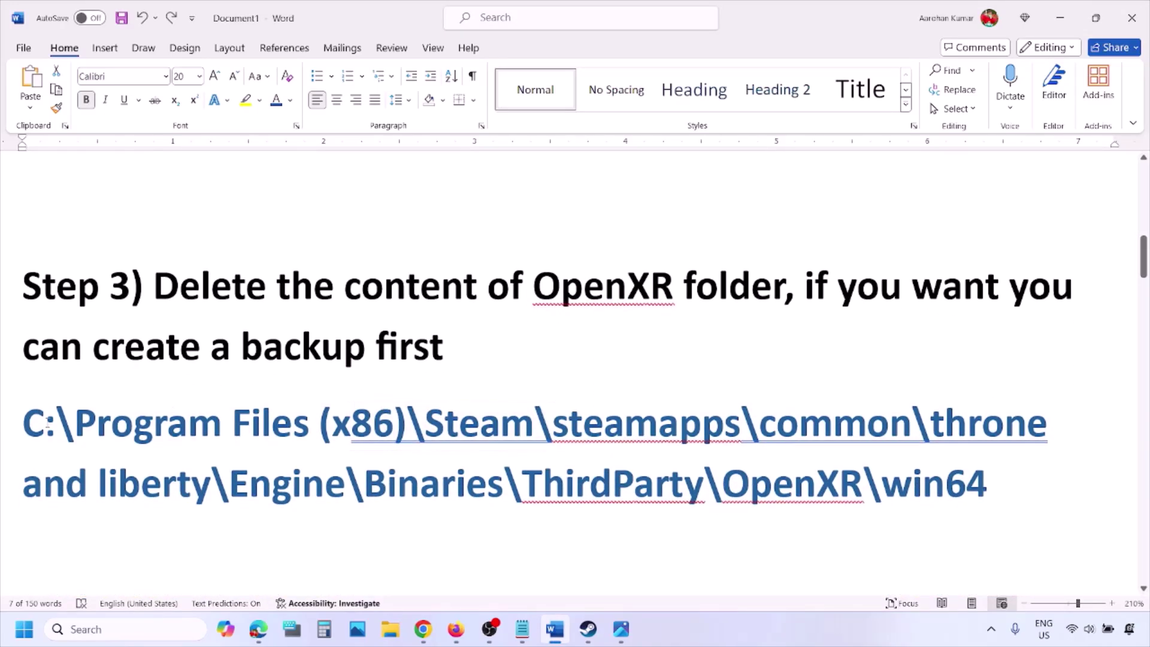
left_click_drag(25, 423, 988, 484)
left_click(922, 482)
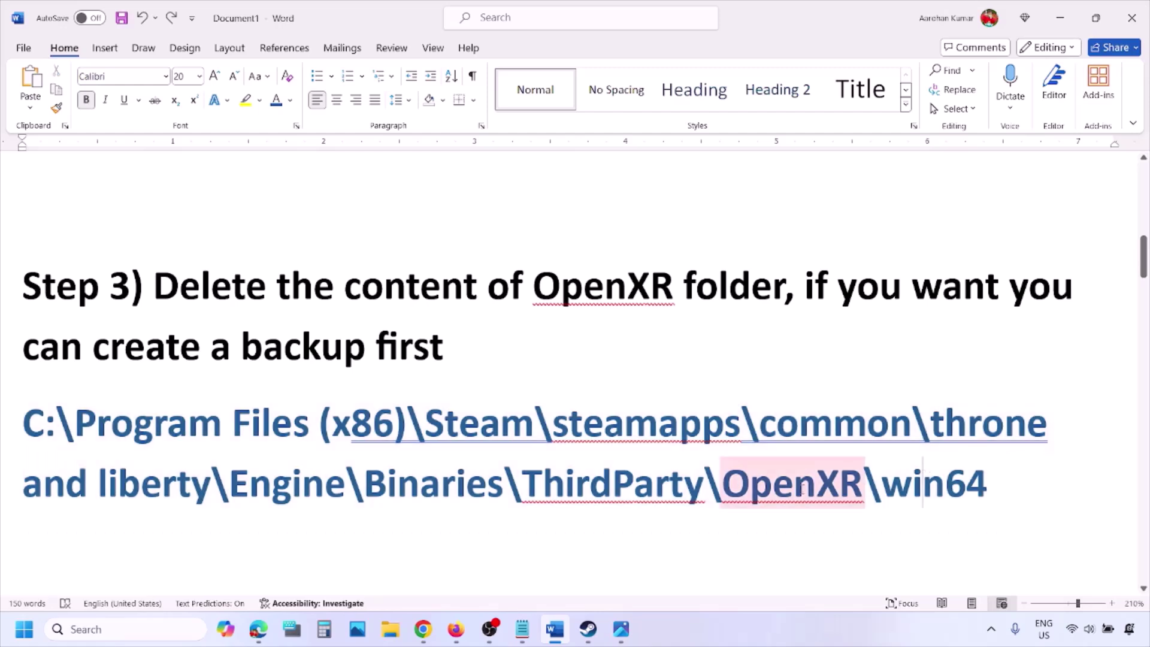
left_click_drag(722, 482, 985, 488)
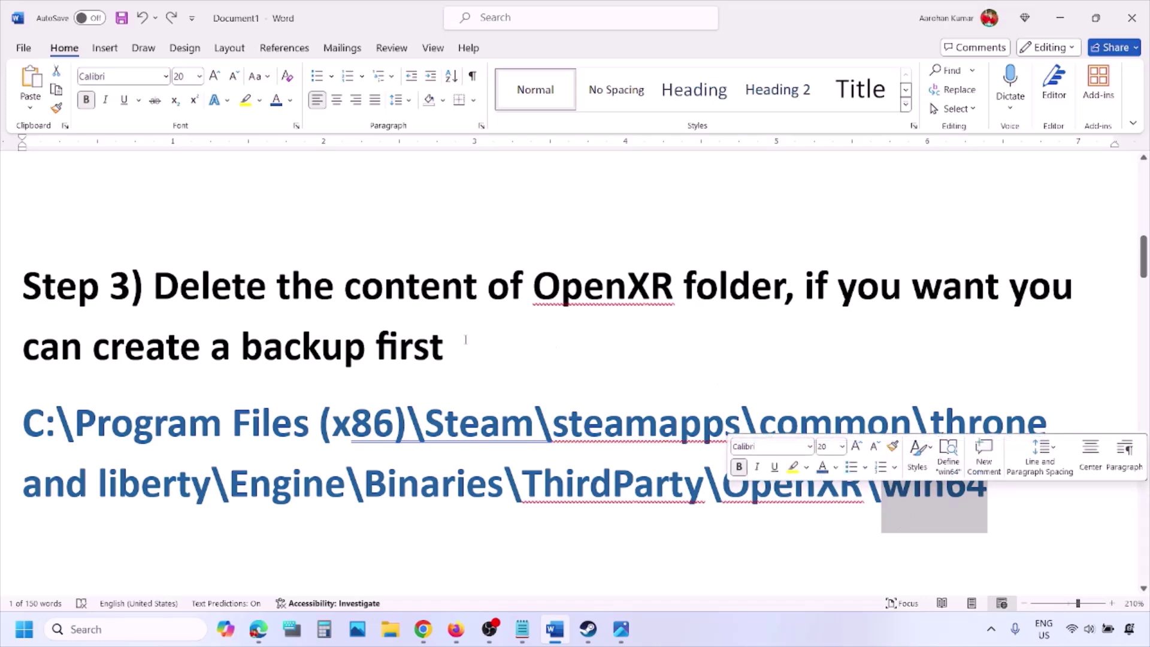
- Highlight the note about creating a backup first, and the win64 folder in the path below it
left_click_drag(805, 278, 904, 326)
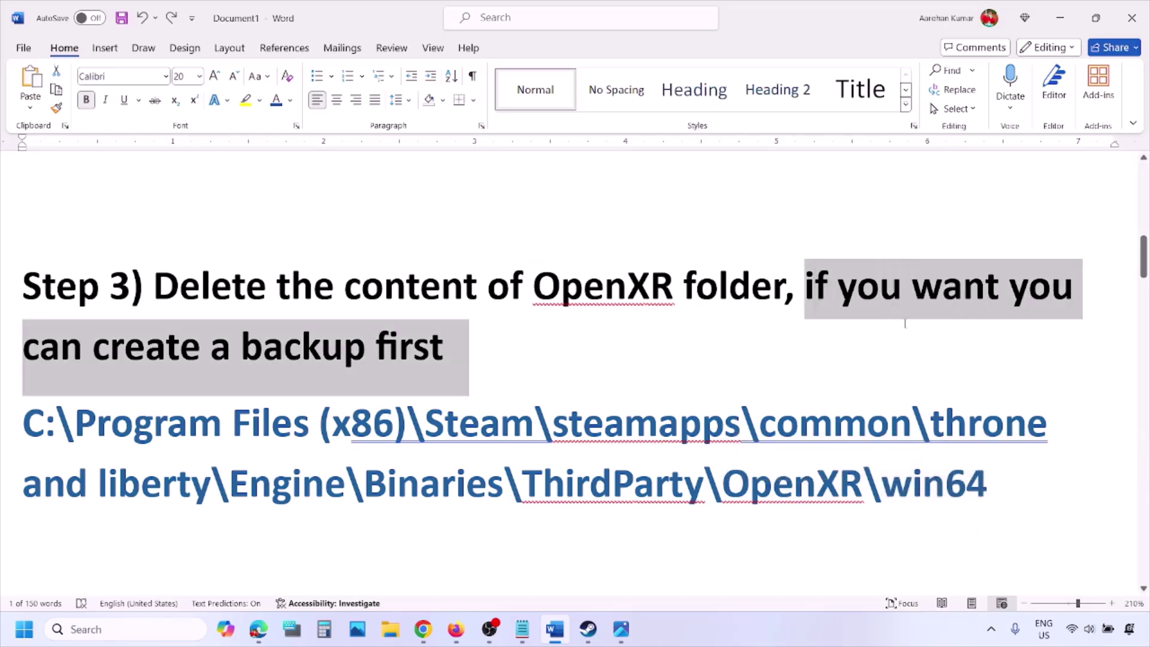
left_click_drag(884, 474, 984, 488)
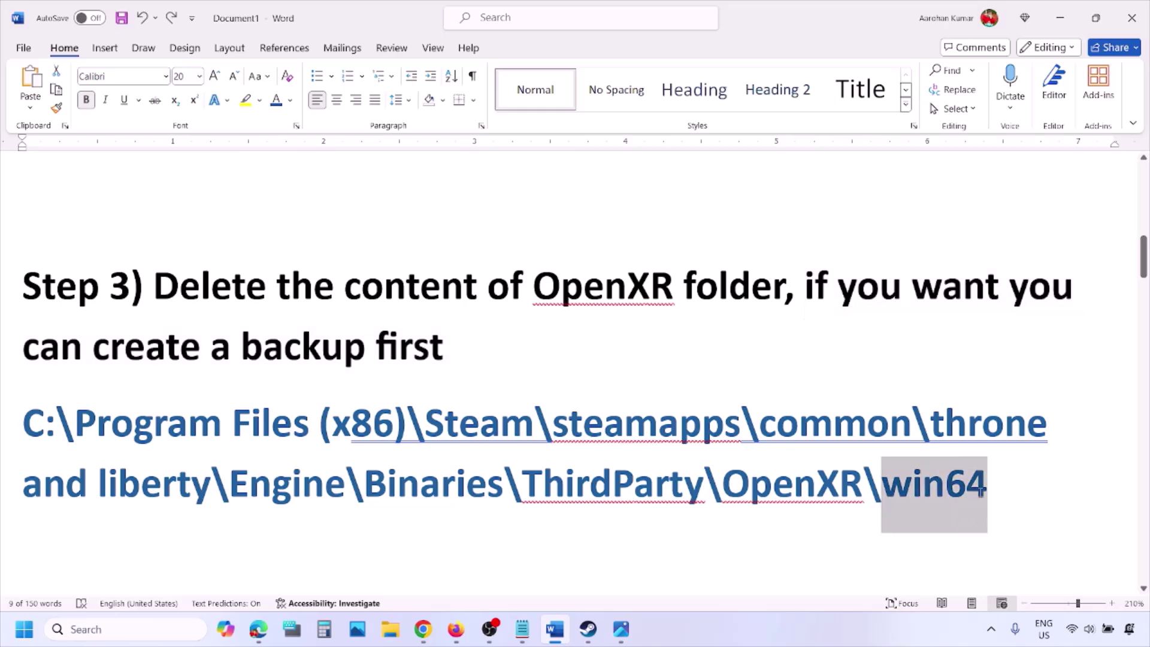
left_click(728, 520)
- Highlight "if able to launch", "open options", "press O after" and "to graphics" in the DirectX12 step
scroll(426, 445, "down", 2)
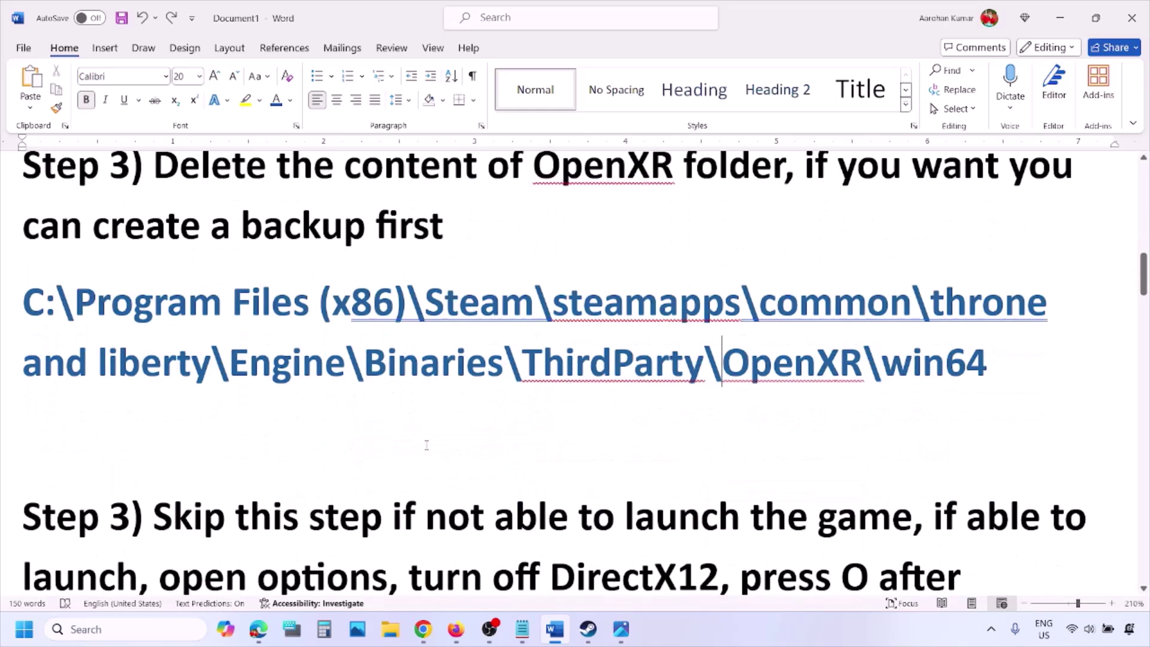
scroll(427, 446, "down", 3)
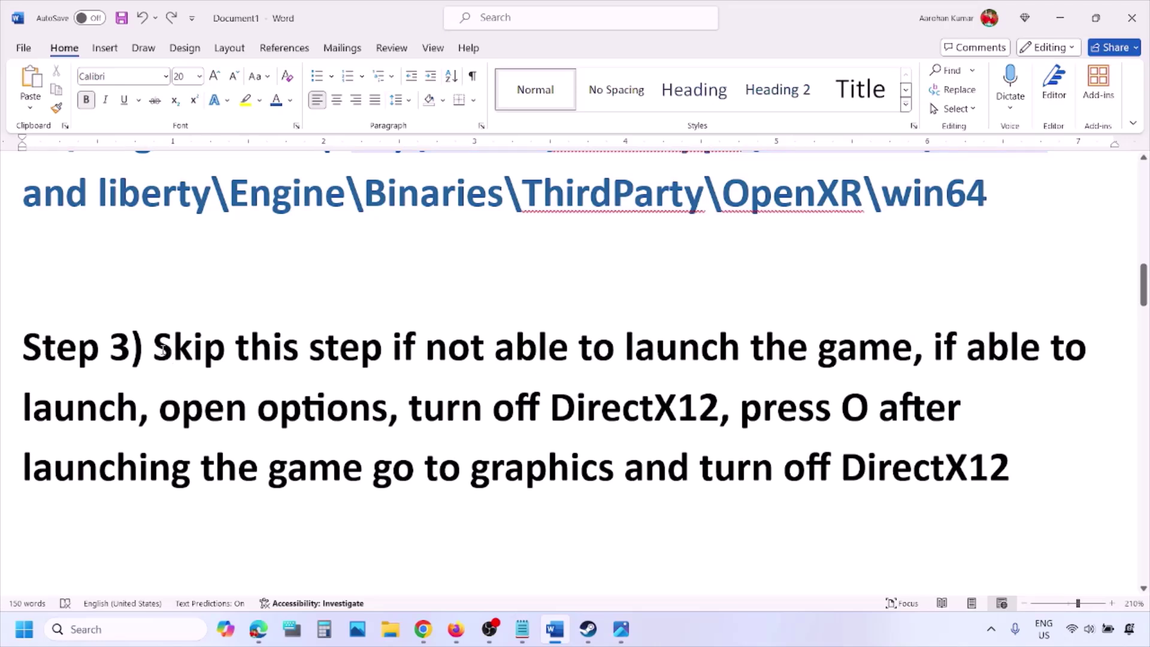
left_click_drag(163, 351, 232, 410)
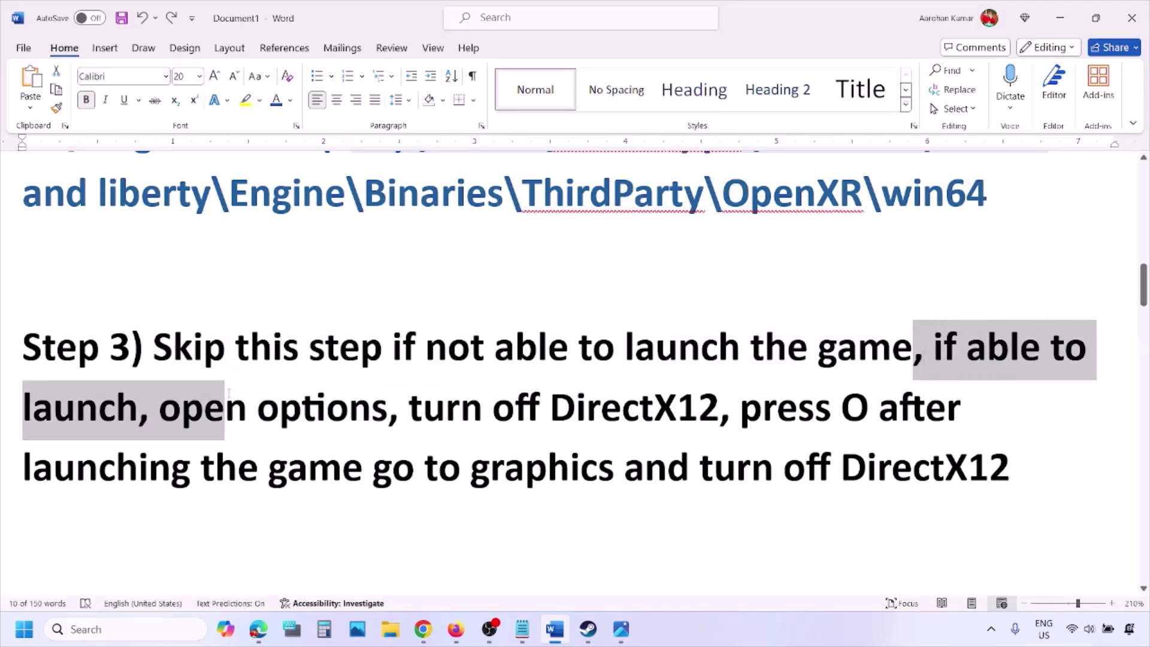
left_click(226, 407)
left_click_drag(161, 413, 388, 414)
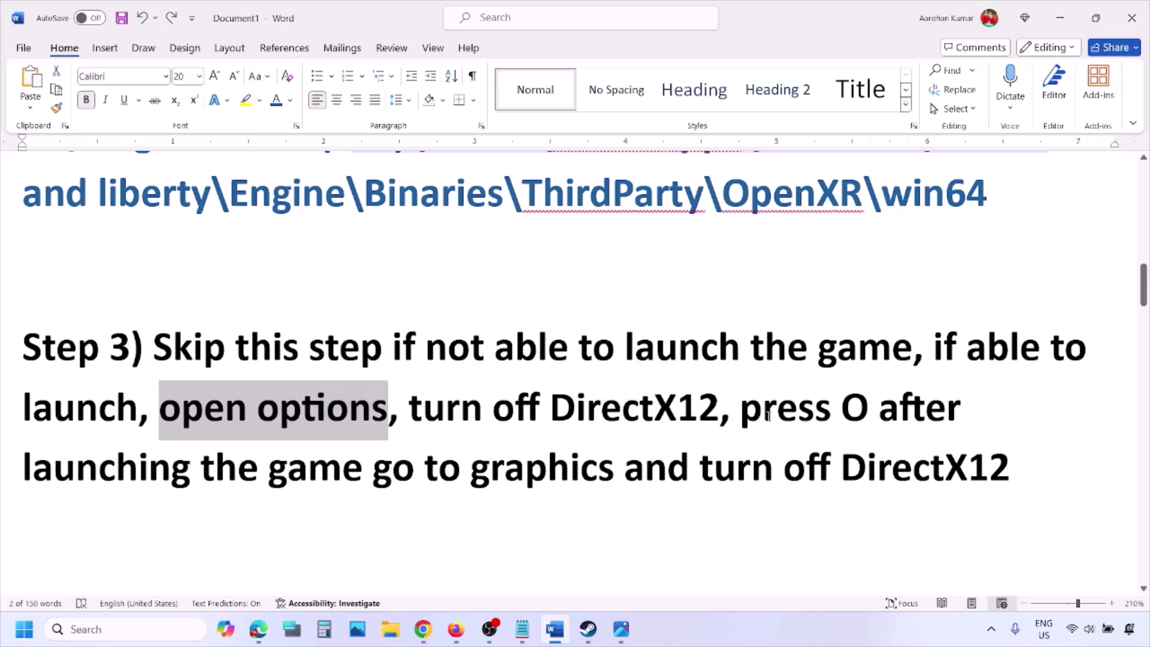
left_click_drag(768, 415, 893, 411)
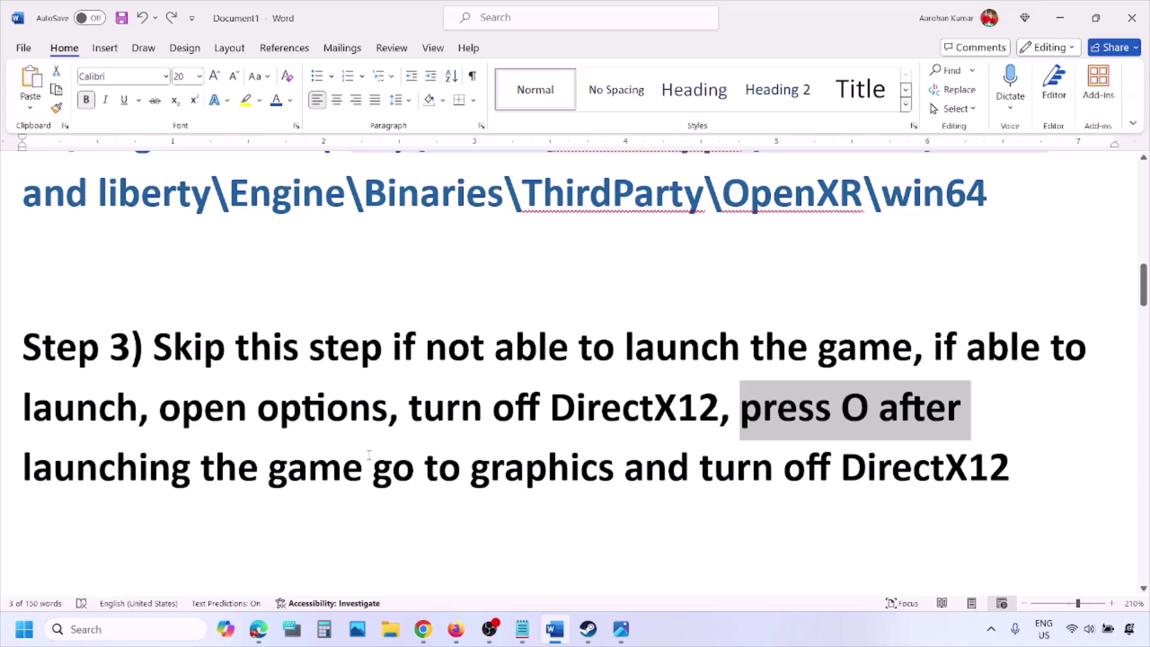
left_click_drag(210, 412, 386, 413)
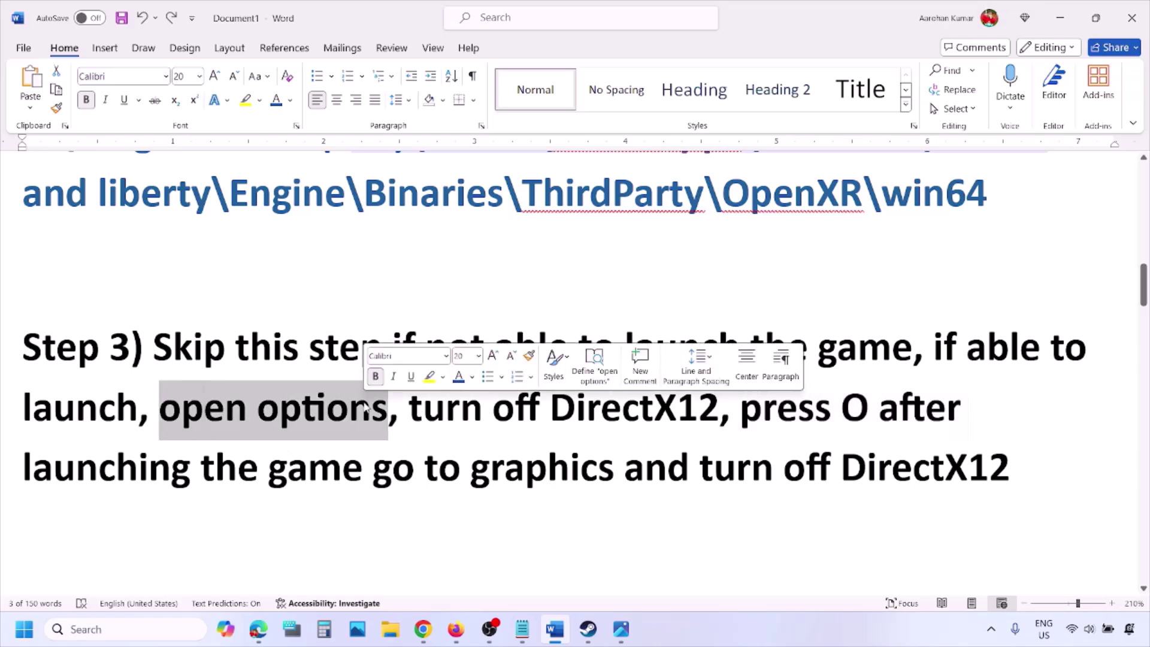
left_click_drag(443, 467, 619, 471)
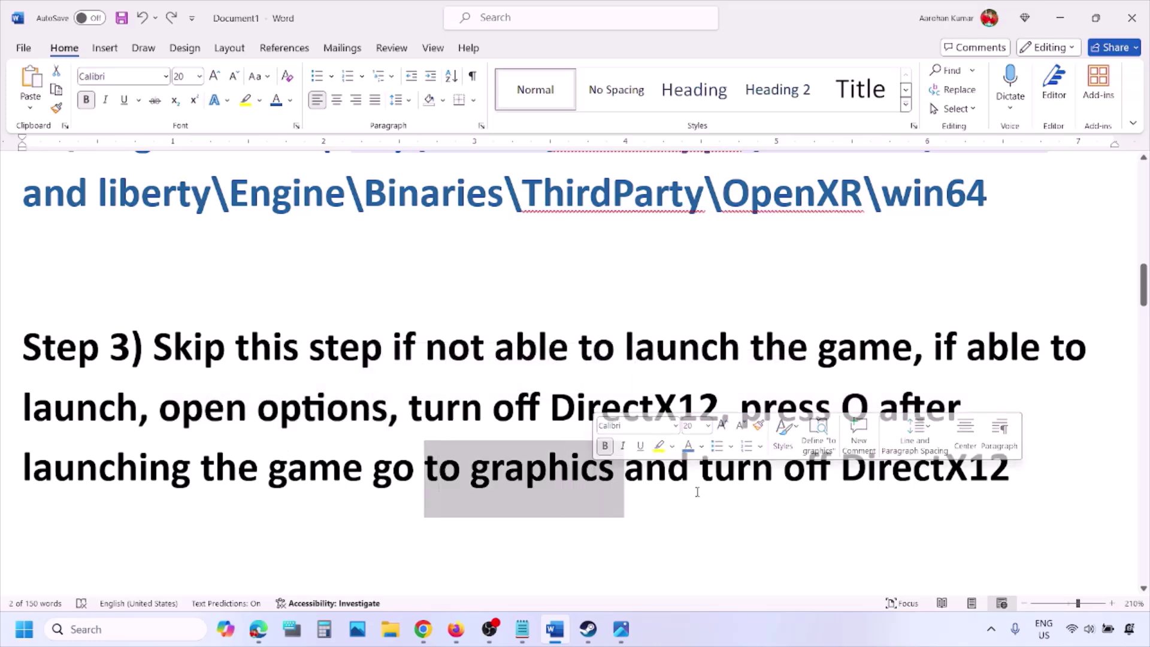
- Highlight "turn off DirectX12" at the end of the step, and clear the selection
left_click(701, 473)
left_click_drag(701, 473, 961, 476)
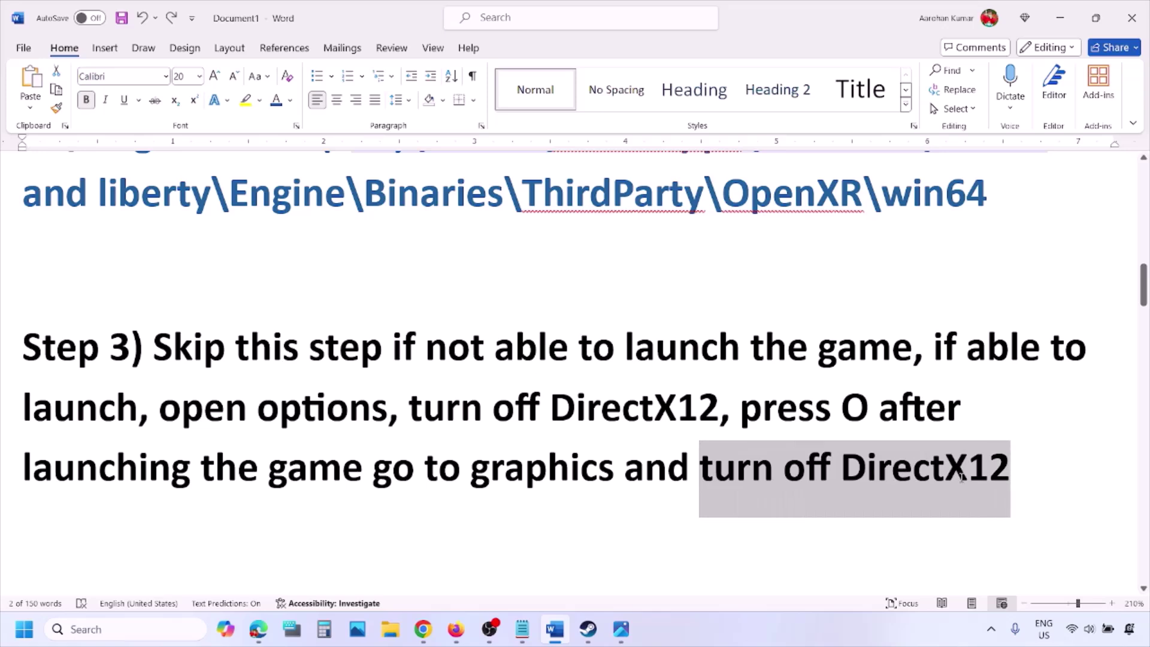
left_click(878, 473)
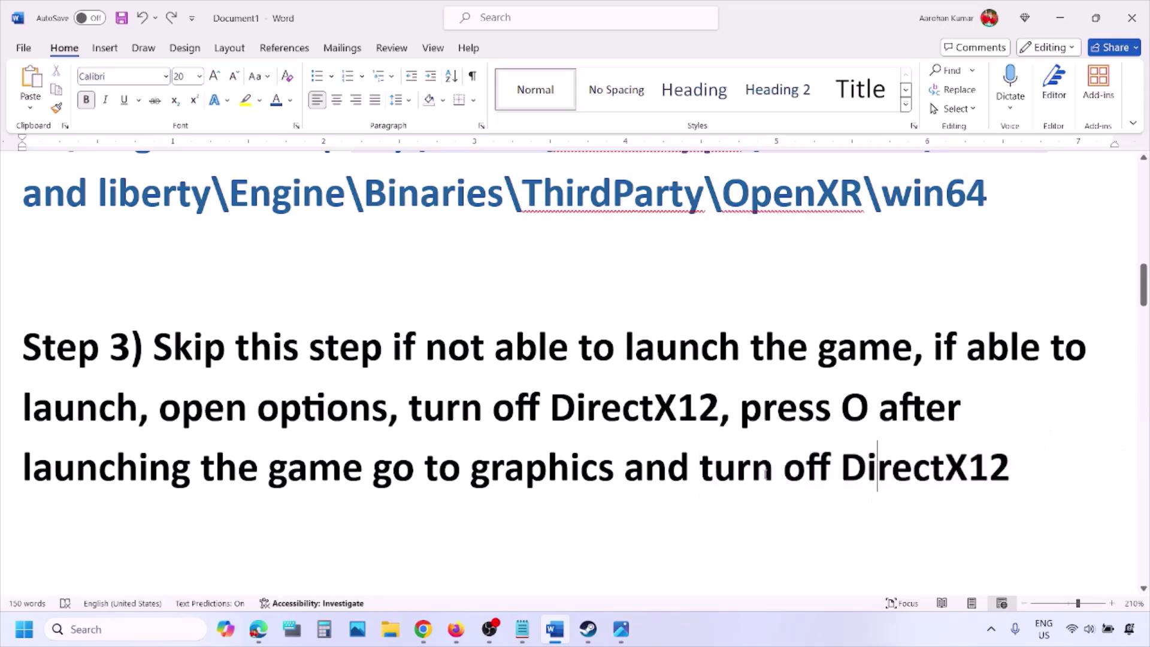
left_click_drag(701, 467, 1011, 473)
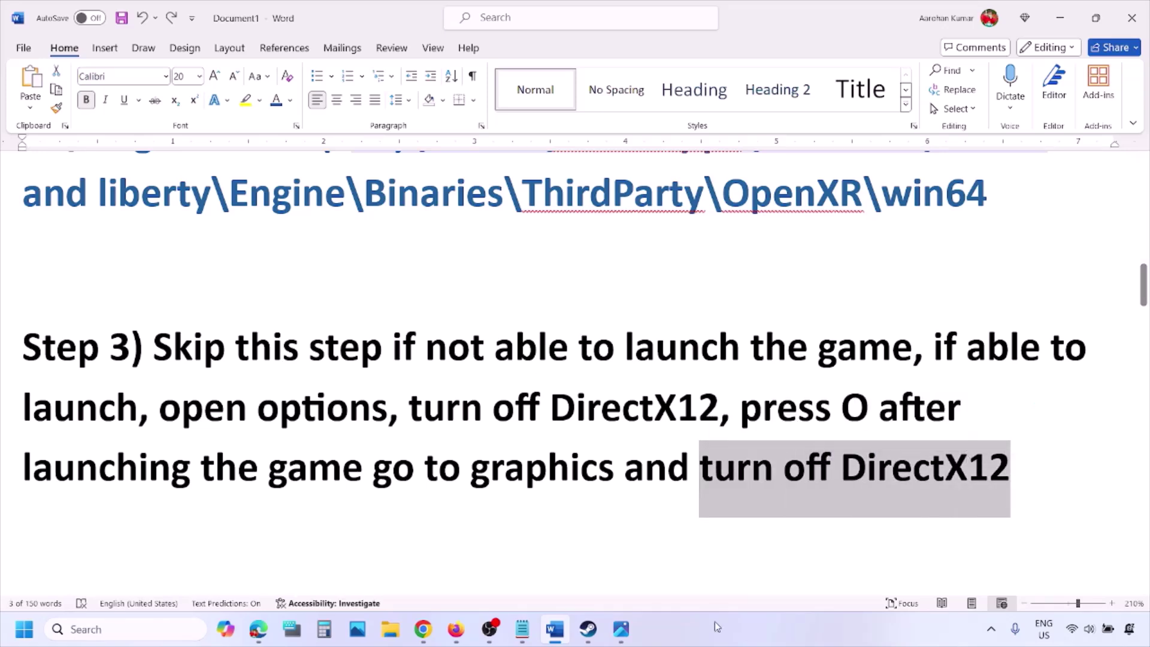
left_click(560, 504)
- Highlight the Win64 folder path, the instruction to open the file's properties, and TL.exe in Step 4
scroll(560, 503, "down", 4)
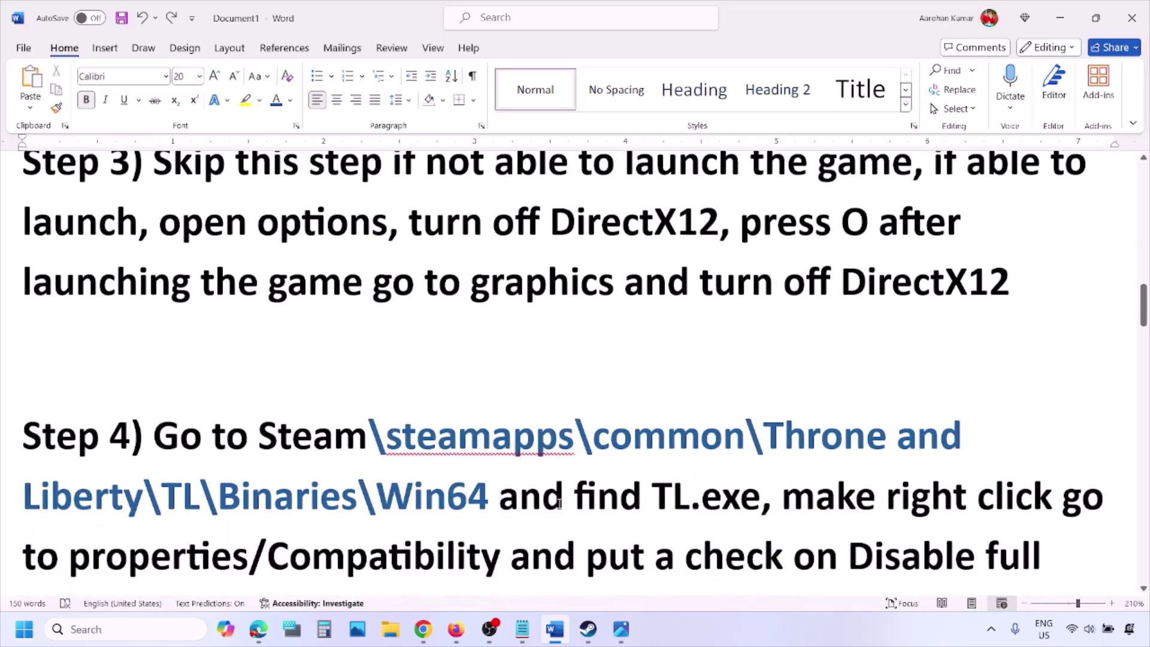
scroll(559, 503, "down", 2)
scroll(470, 447, "up", 1)
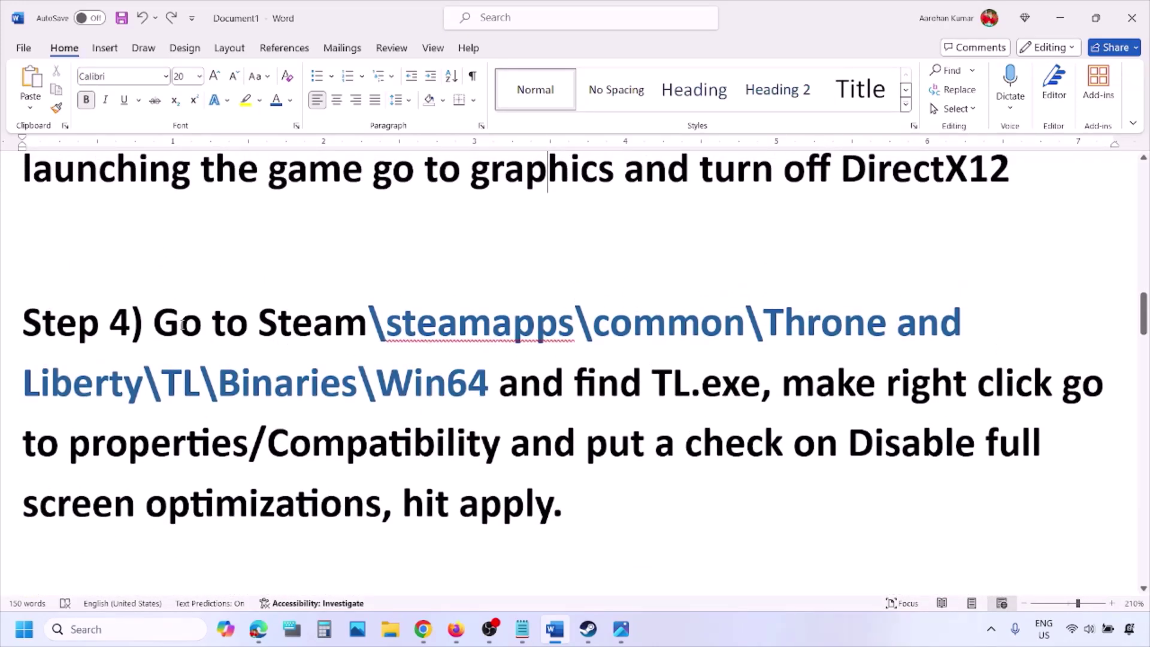
left_click_drag(181, 325, 496, 387)
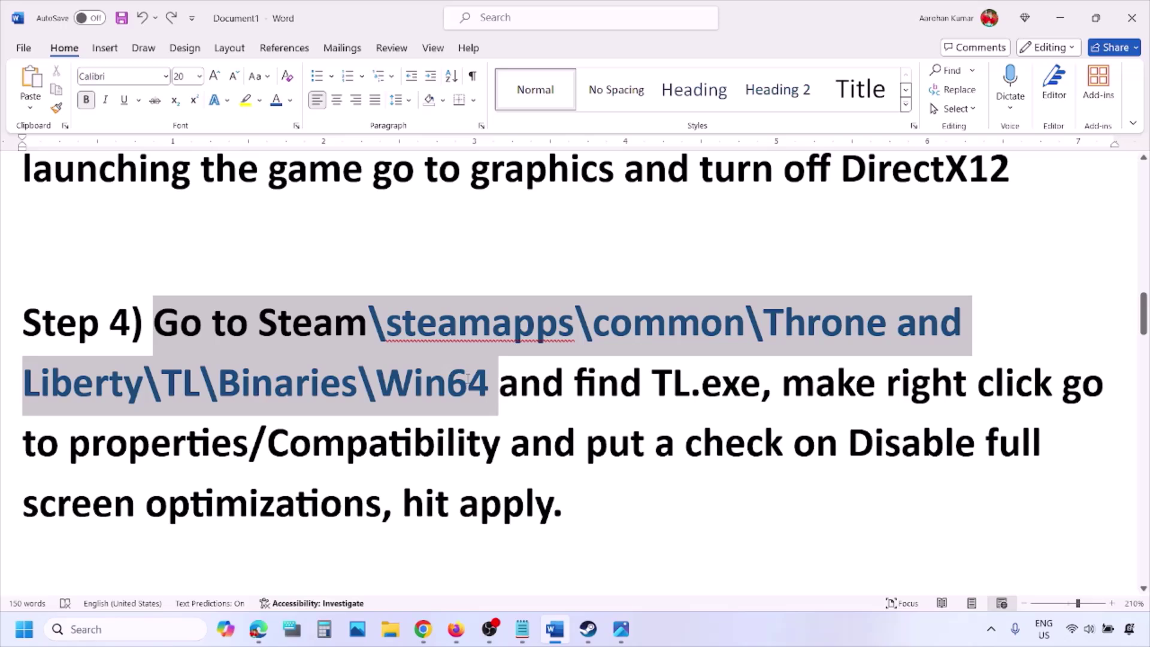
left_click_drag(783, 383, 199, 427)
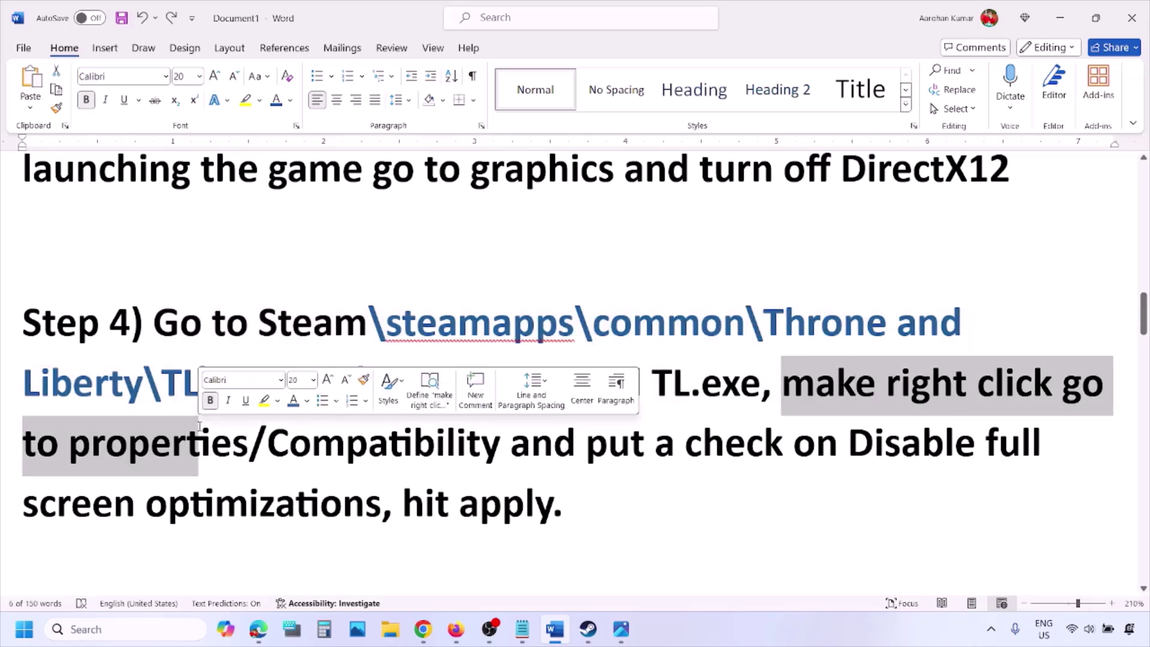
left_click(723, 384)
double_click(666, 386)
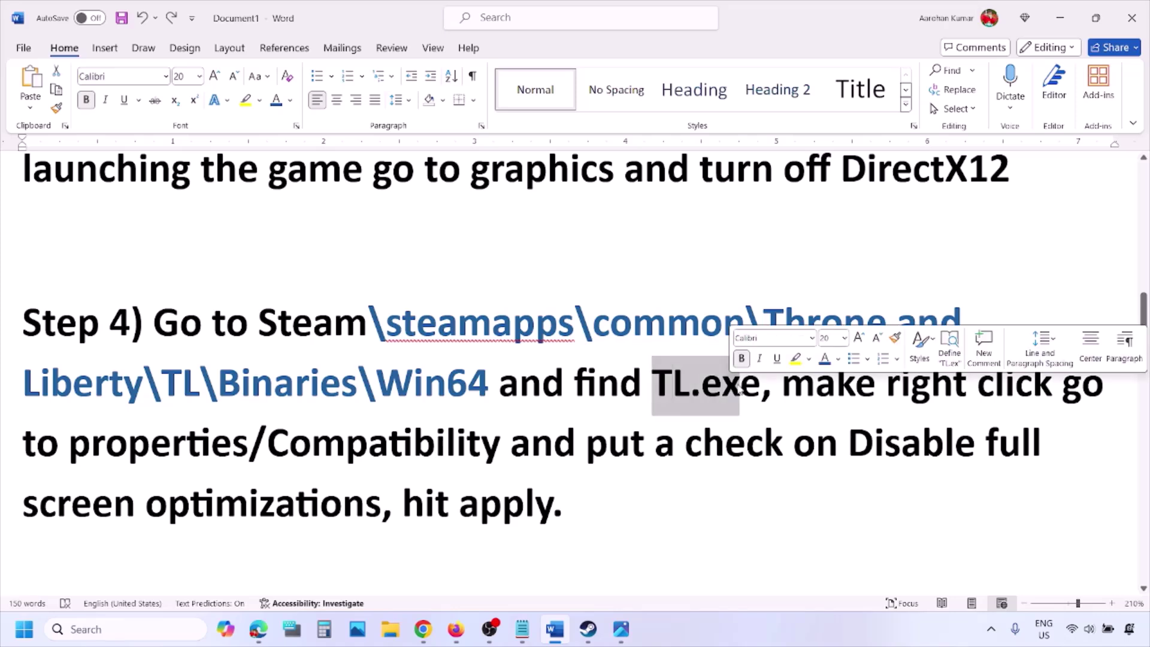
- Highlight the rest of Step 4, from "make right click go to properties/Compatibility" through "hit apply", and clear the selection
left_click_drag(783, 384, 340, 444)
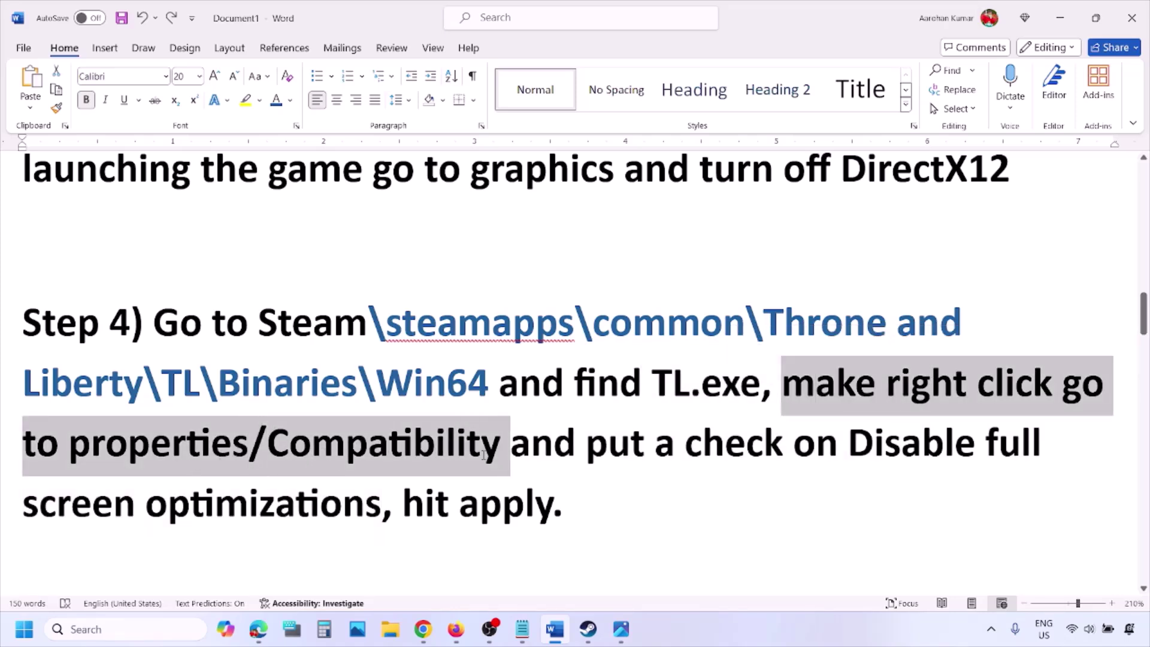
left_click_drag(484, 455, 268, 507)
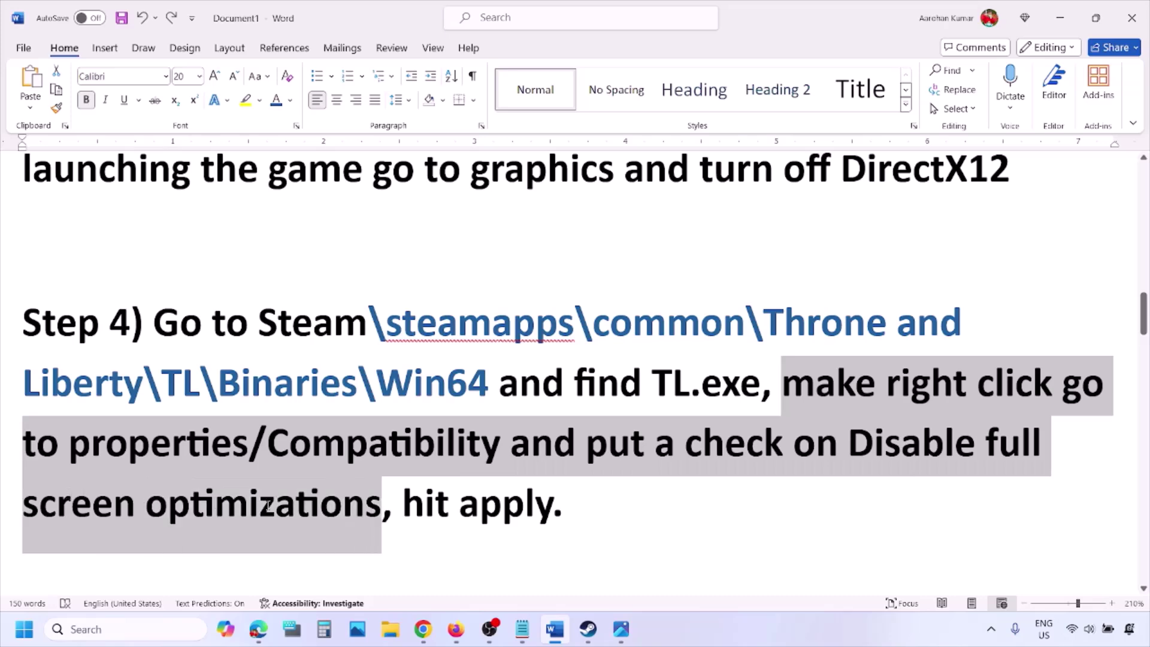
left_click_drag(381, 506, 560, 506)
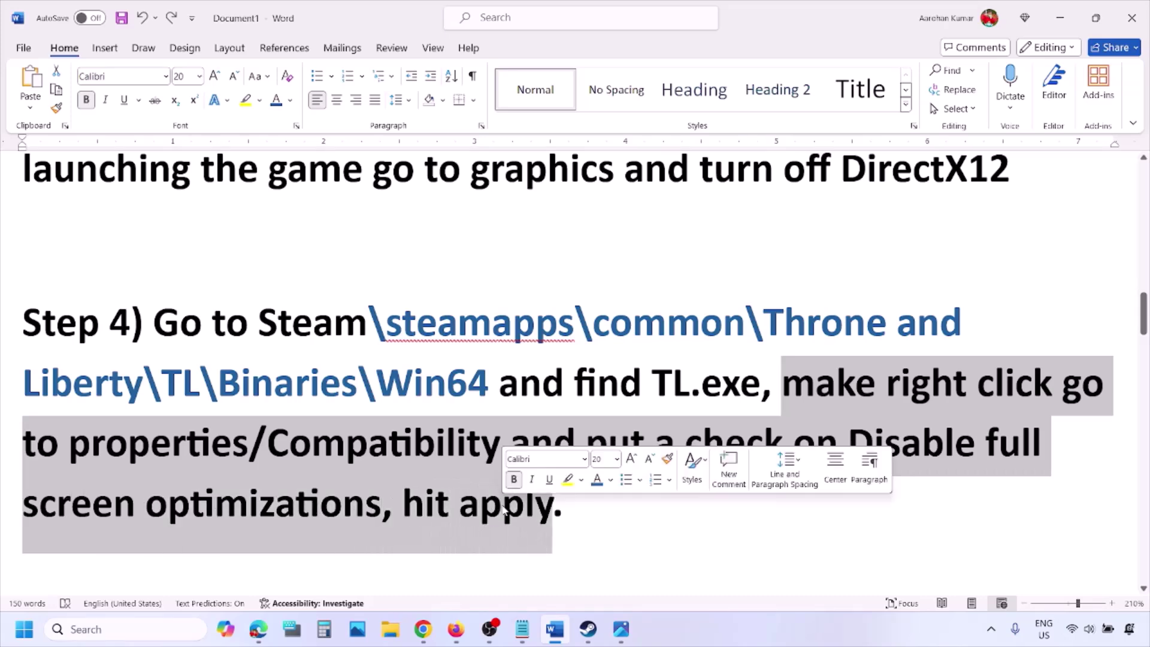
left_click(376, 383)
- Highlight "Delete Beta folder" and the backup note in Step 5, and the start of the C:\Users path
scroll(390, 388, "down", 5)
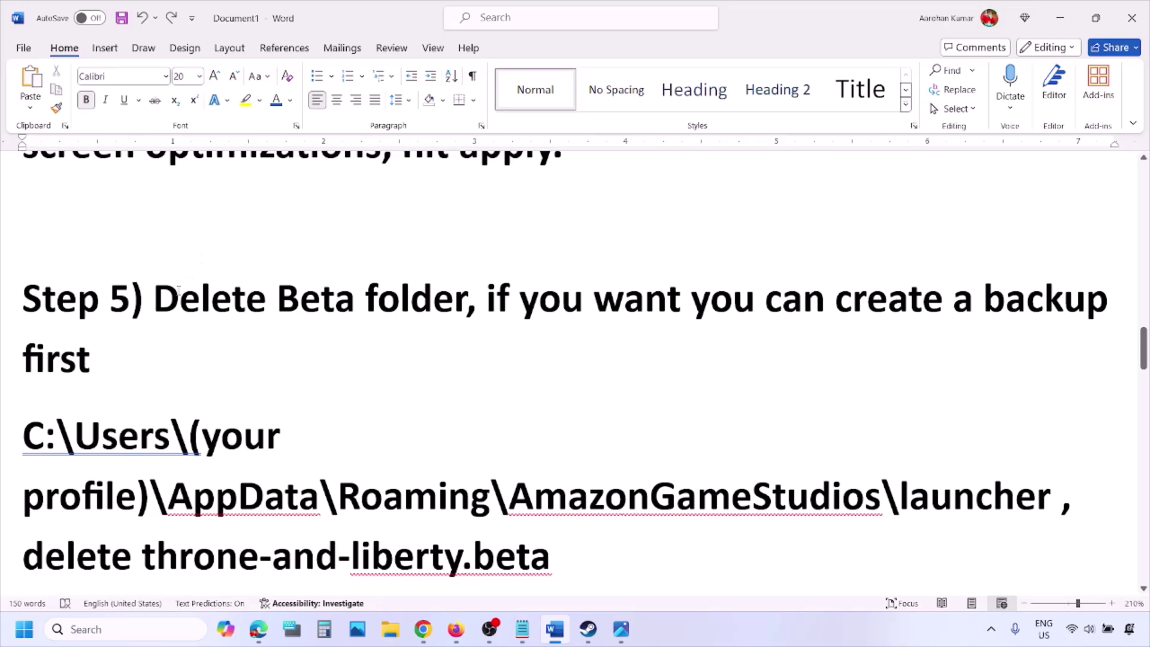
left_click_drag(178, 292, 160, 345)
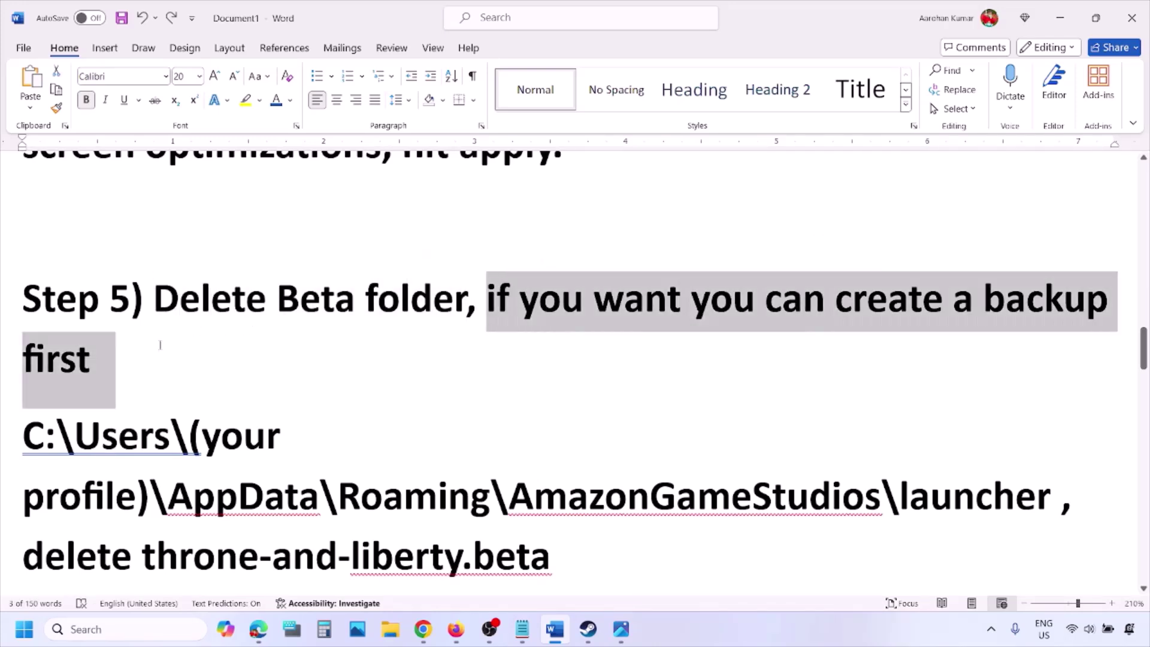
left_click(115, 356)
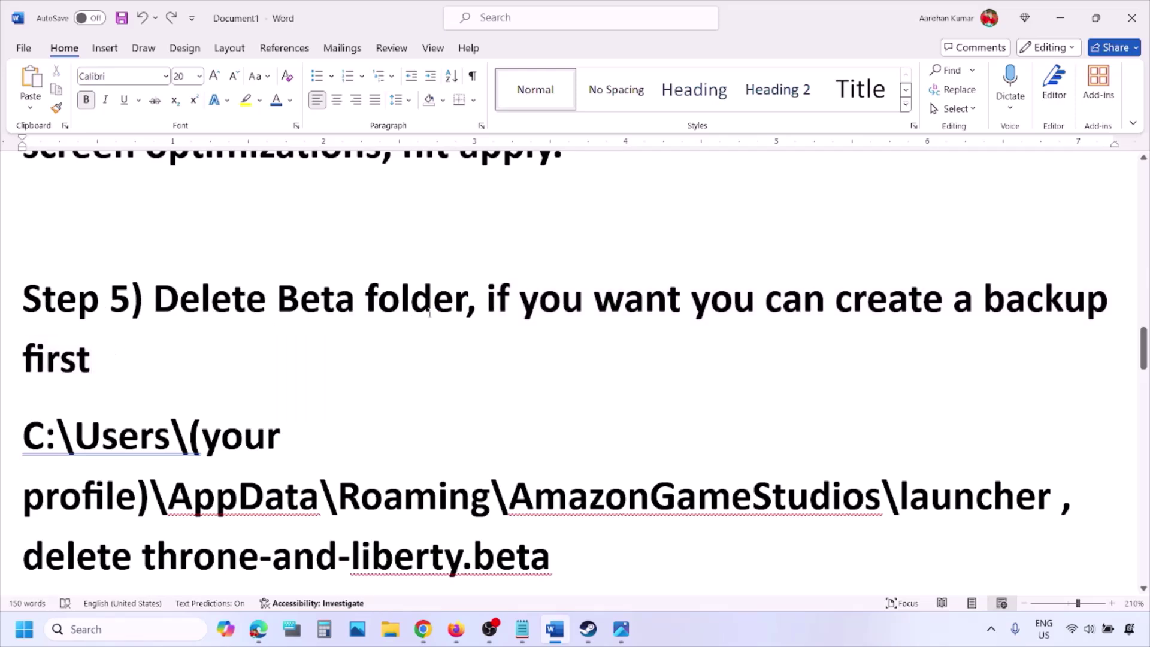
left_click_drag(180, 297, 467, 299)
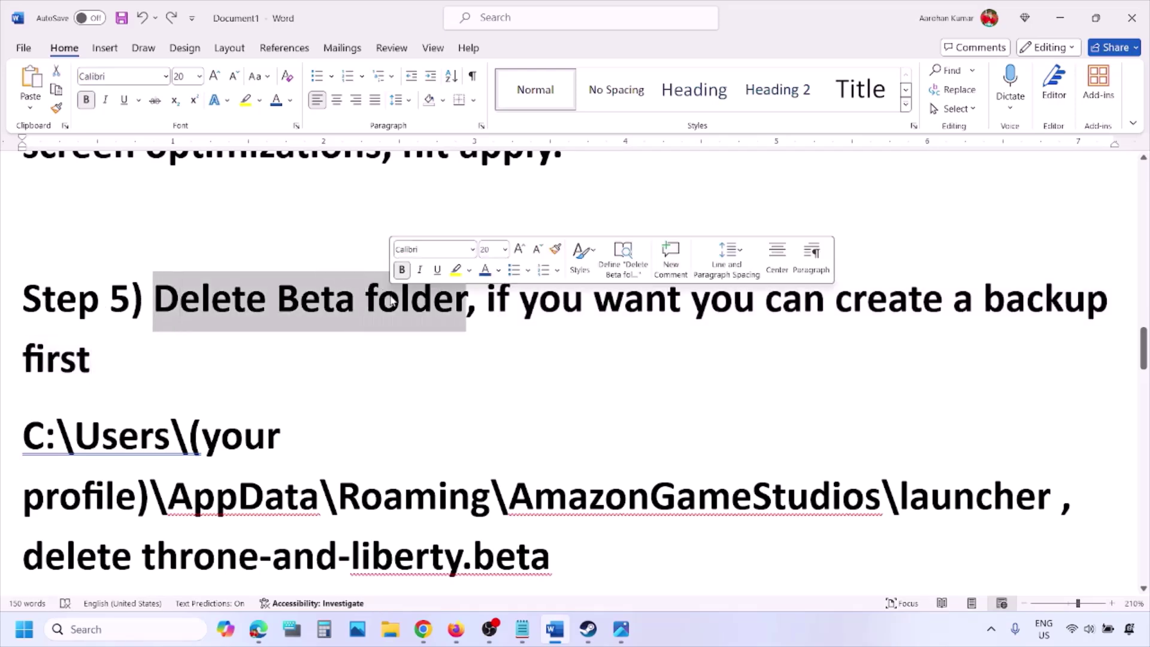
scroll(390, 295, "down", 3)
left_click_drag(204, 297, 290, 297)
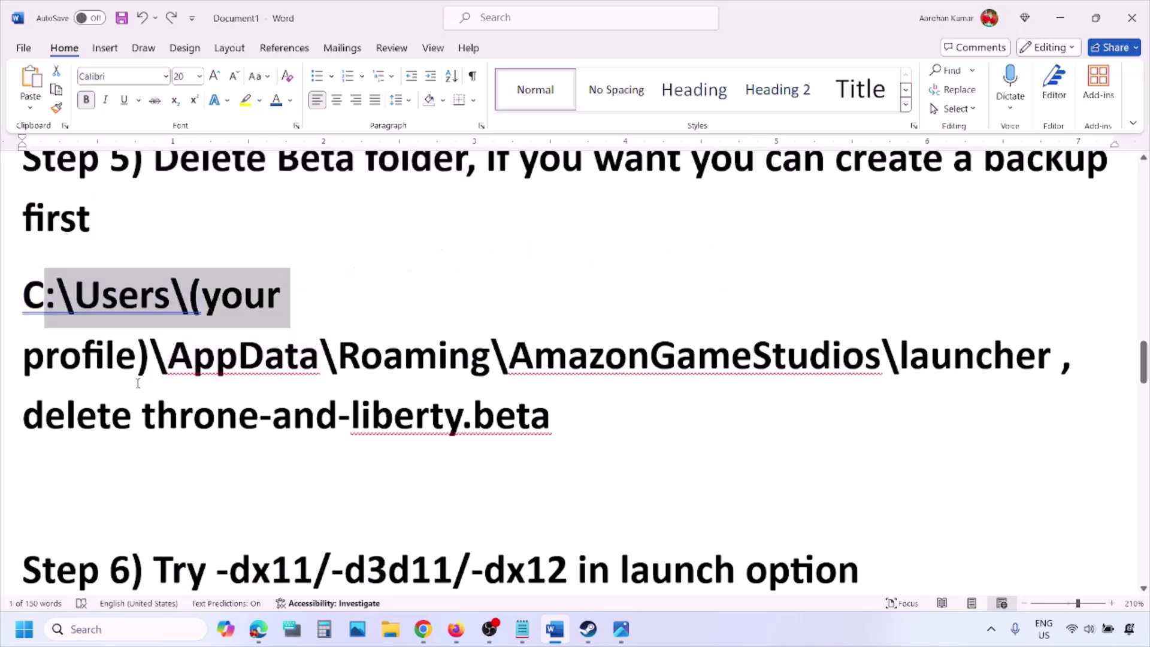
- In a new File Explorer window, browse to the user's profile folder inside C:\Users
right_click(390, 629)
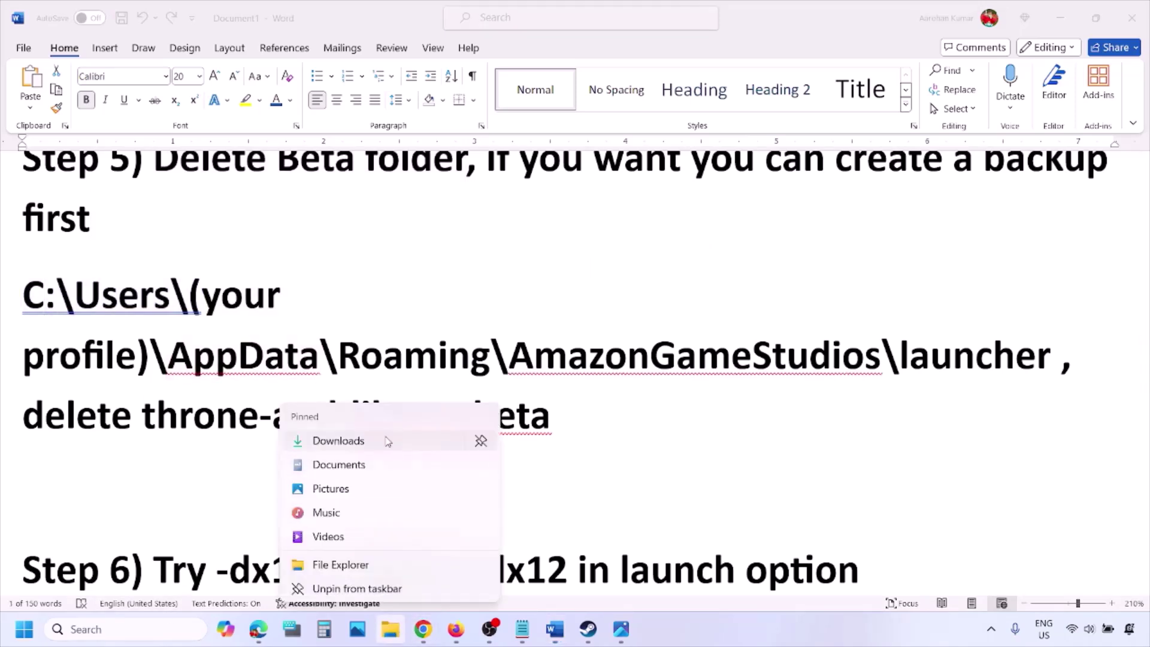
left_click(343, 564)
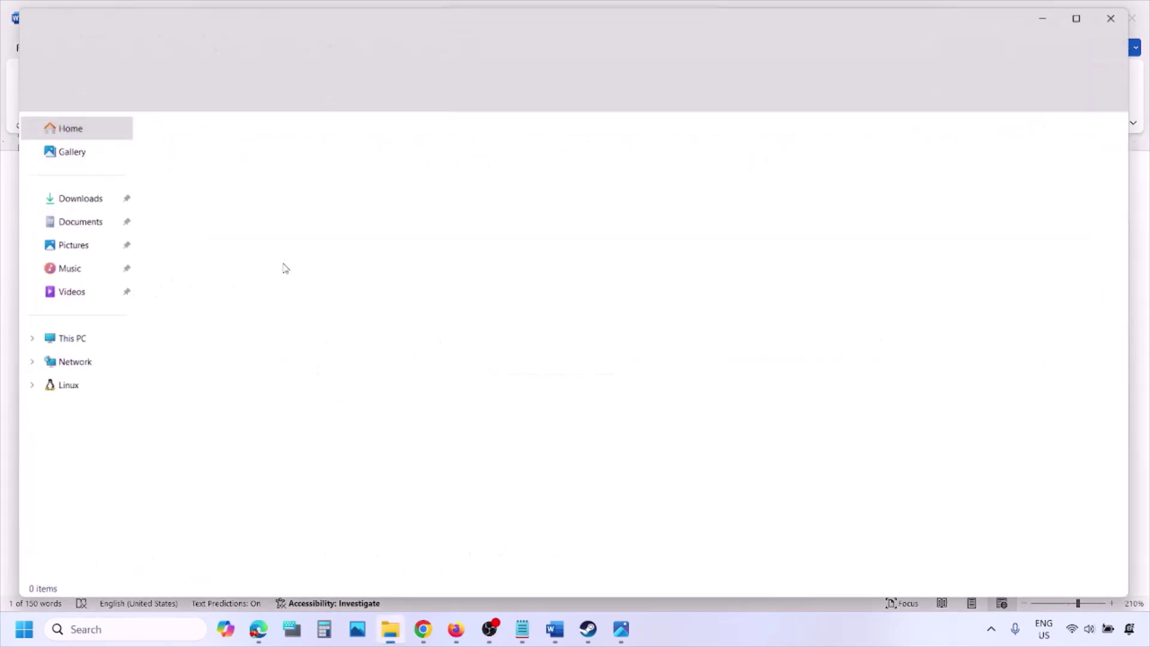
left_click(60, 339)
double_click(277, 171)
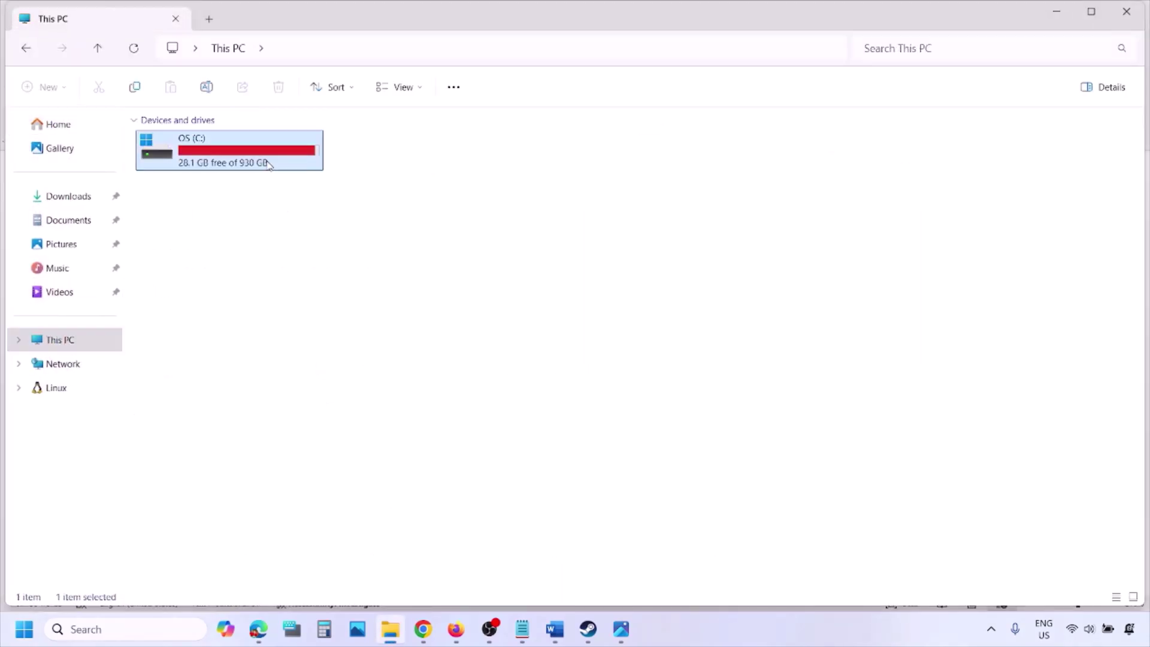
scroll(244, 383, "down", 3)
double_click(164, 447)
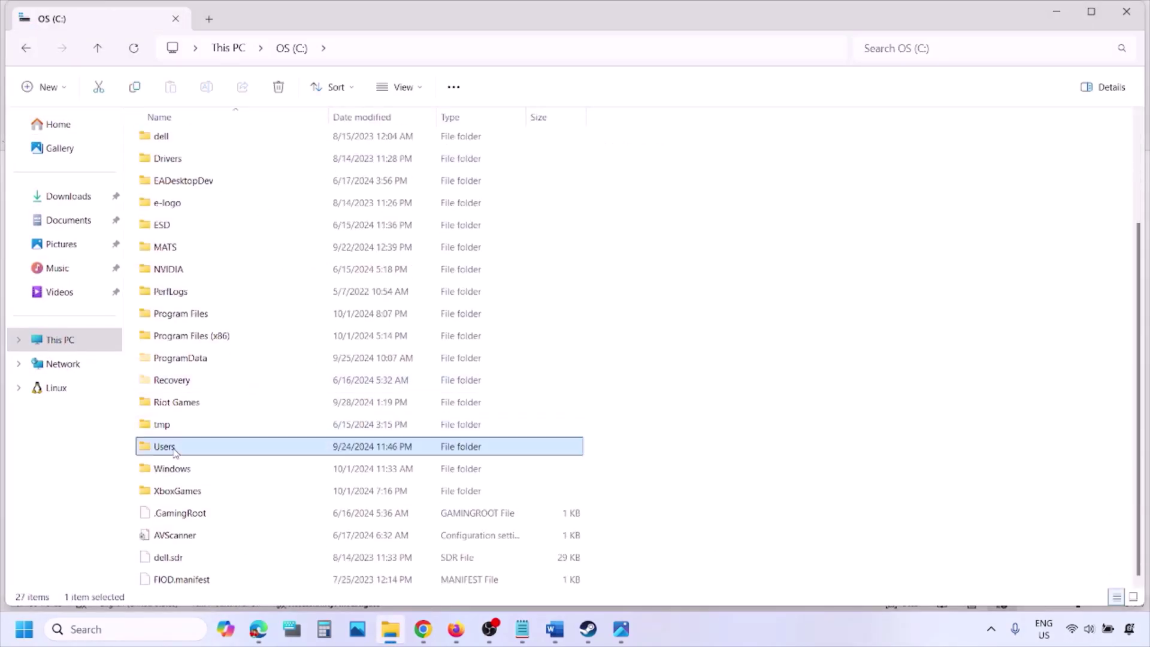
left_click(166, 146)
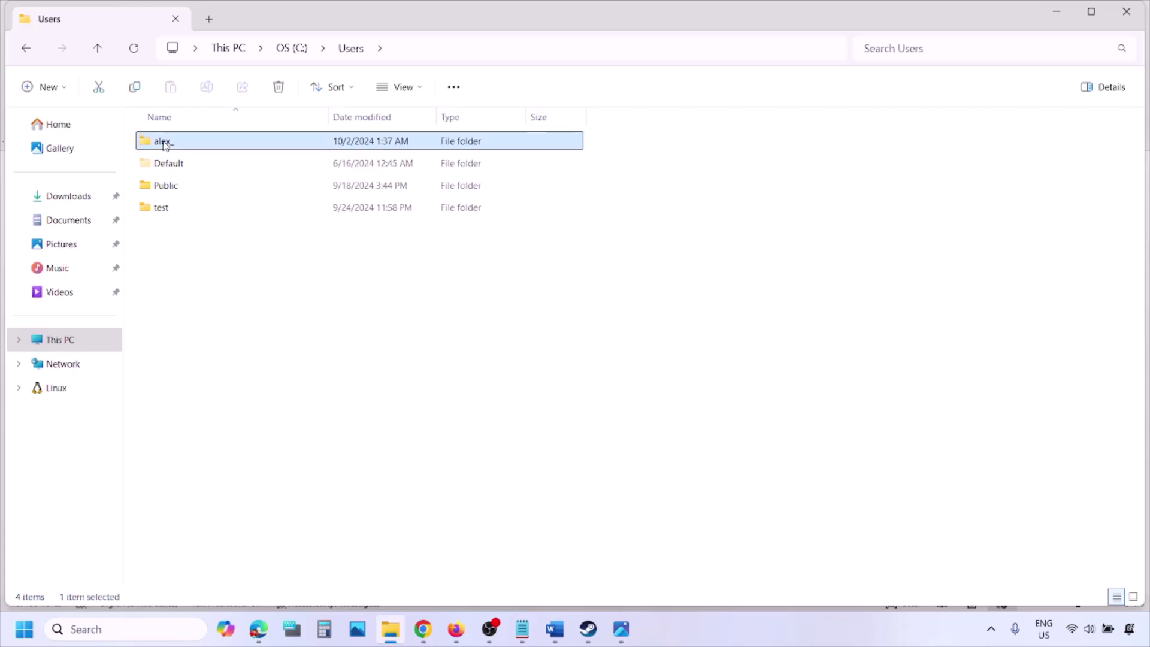
double_click(204, 143)
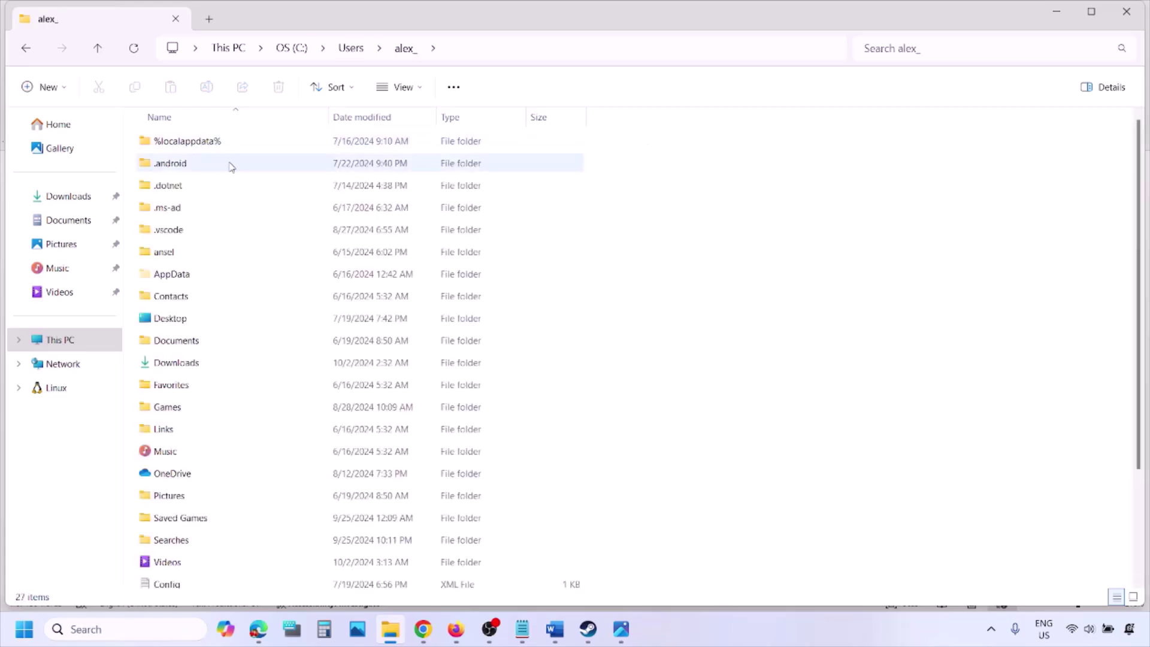
- Check the Hidden items display option for the profile folder and open its AppData folder
left_click(182, 277)
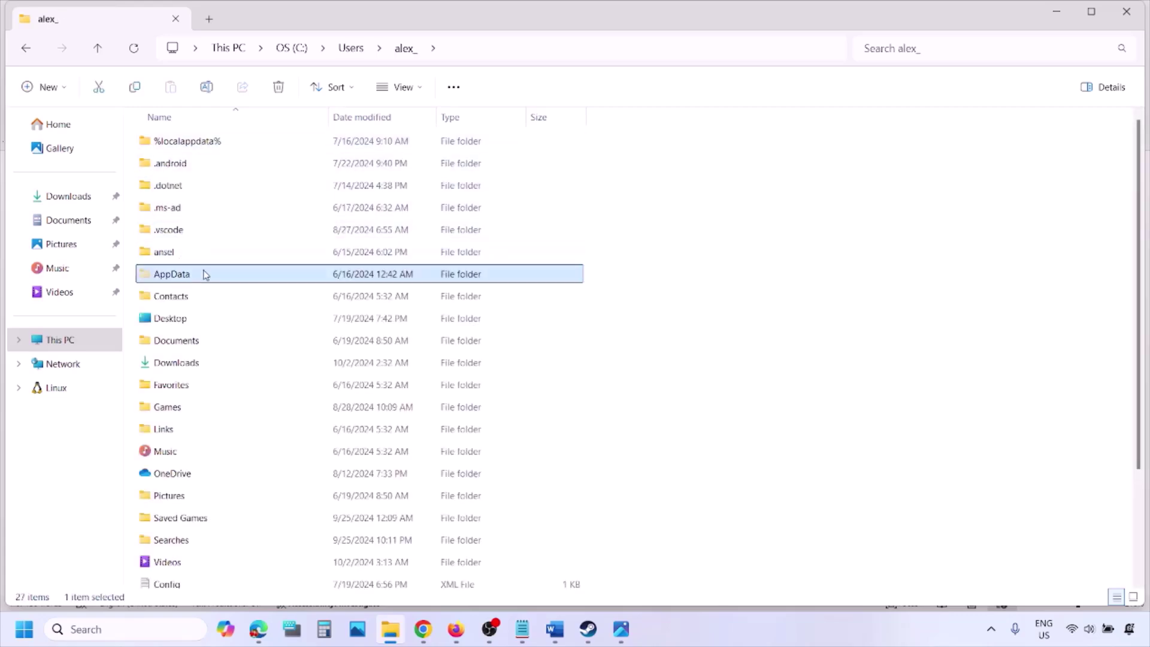
left_click(425, 91)
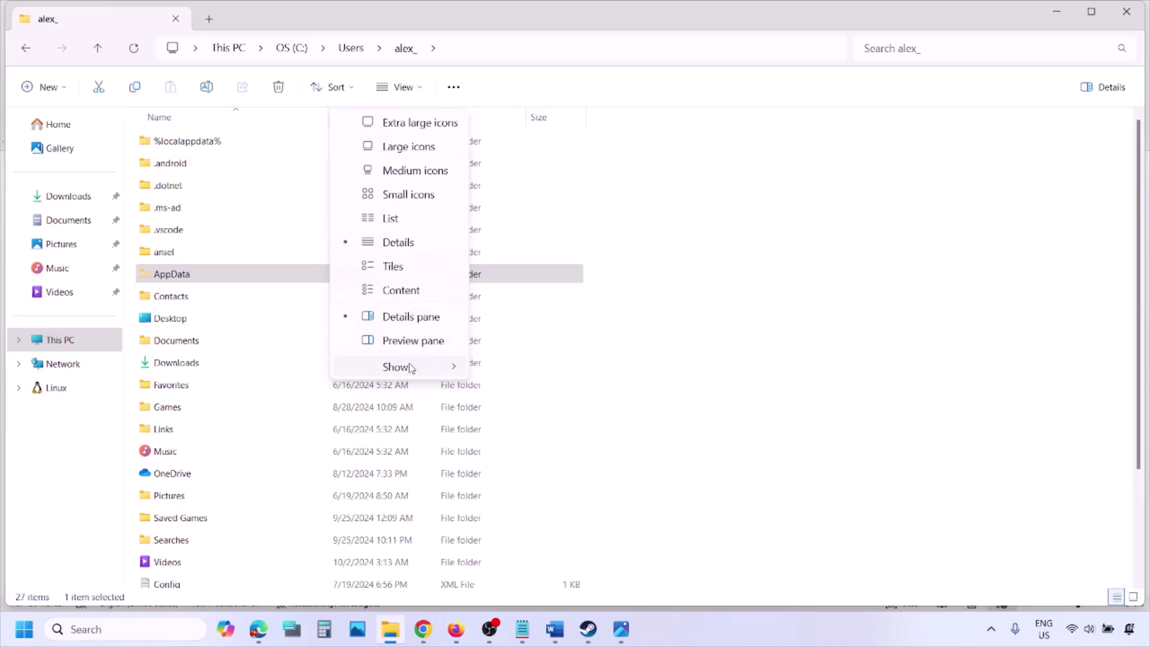
mouse_move(403, 367)
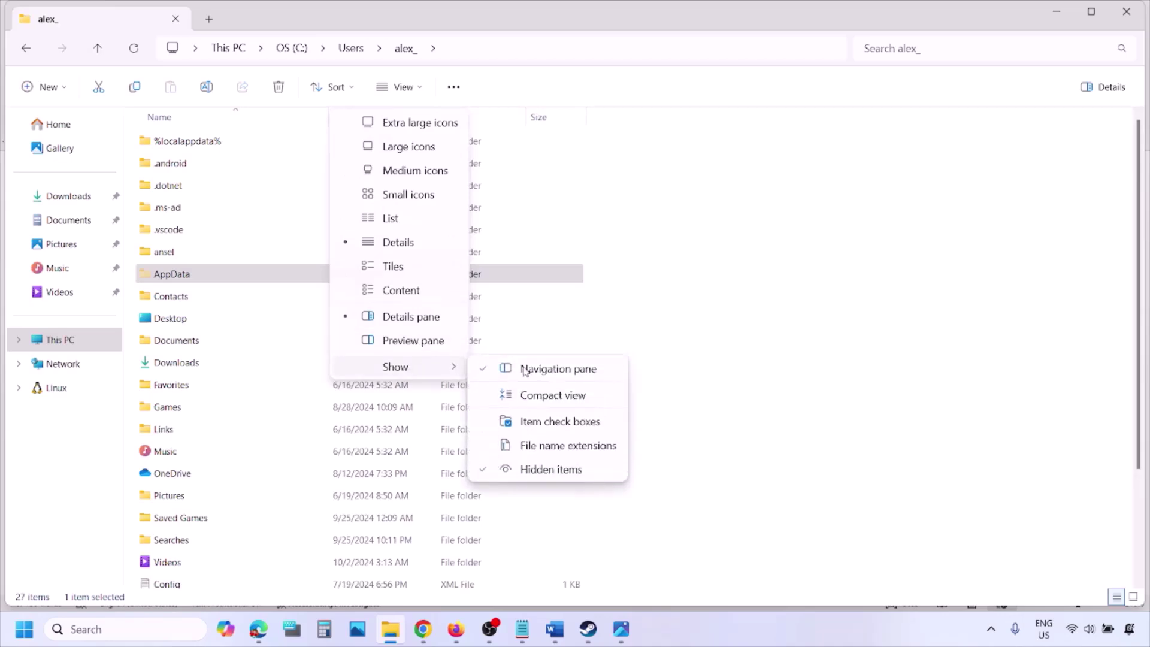
left_click(234, 280)
double_click(233, 279)
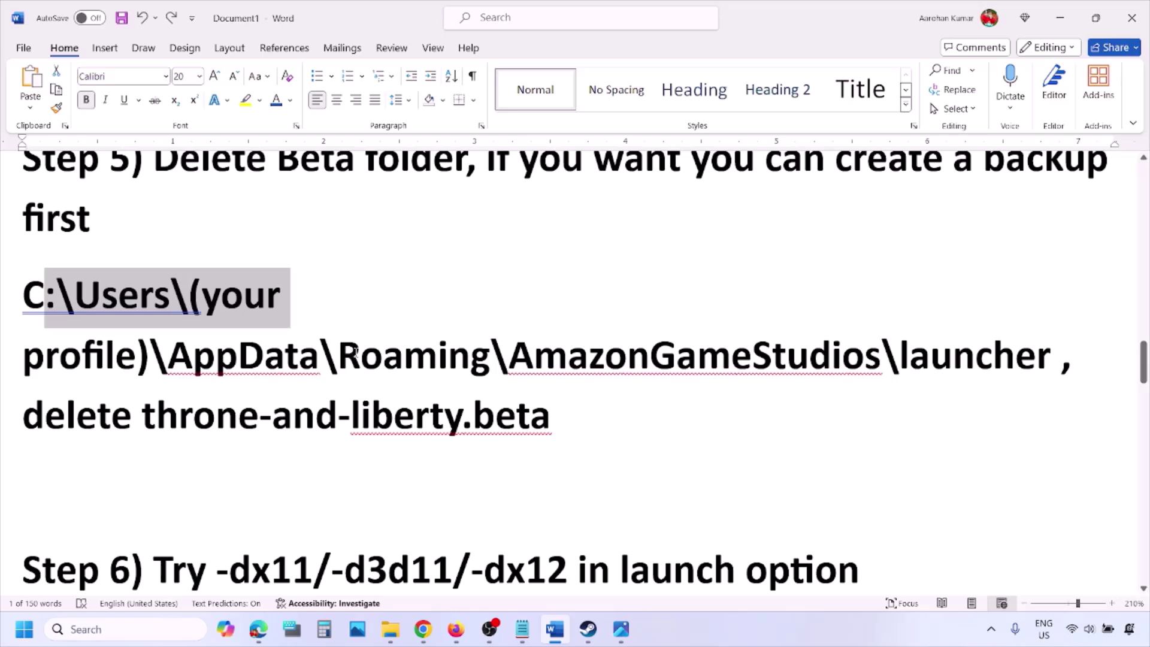
- In the Word document, highlight Roaming, launcher and beta in the Step 5 path, and the "Delete Beta folder" heading
left_click_drag(357, 354, 400, 354)
left_click_drag(509, 354, 1051, 358)
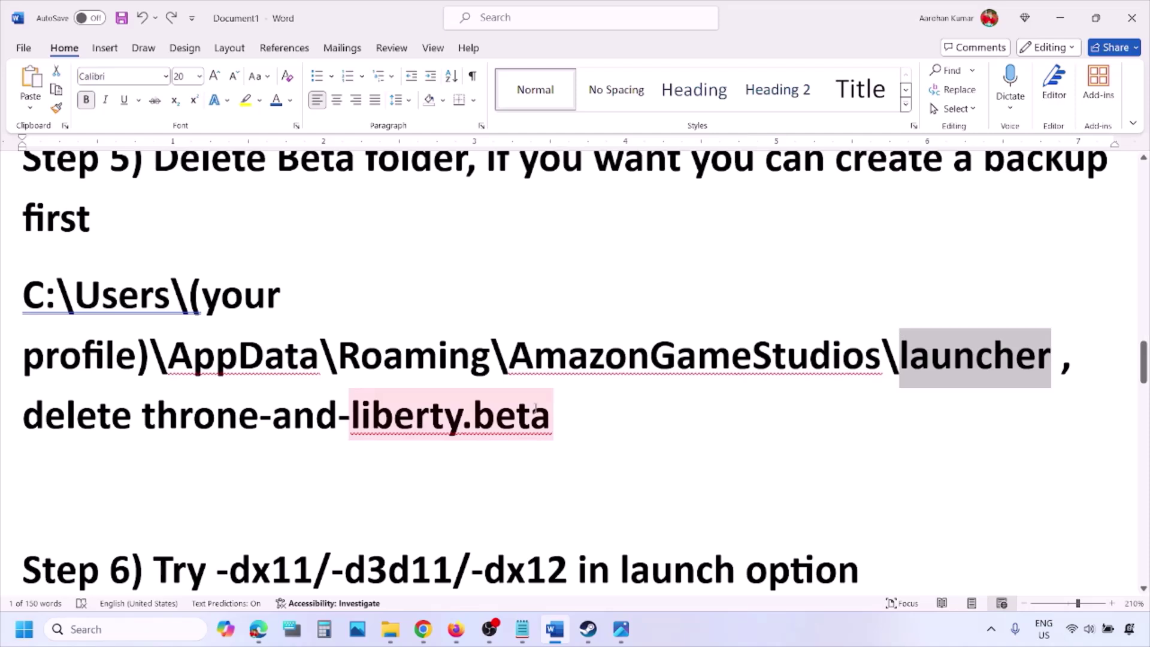
left_click_drag(551, 416, 473, 417)
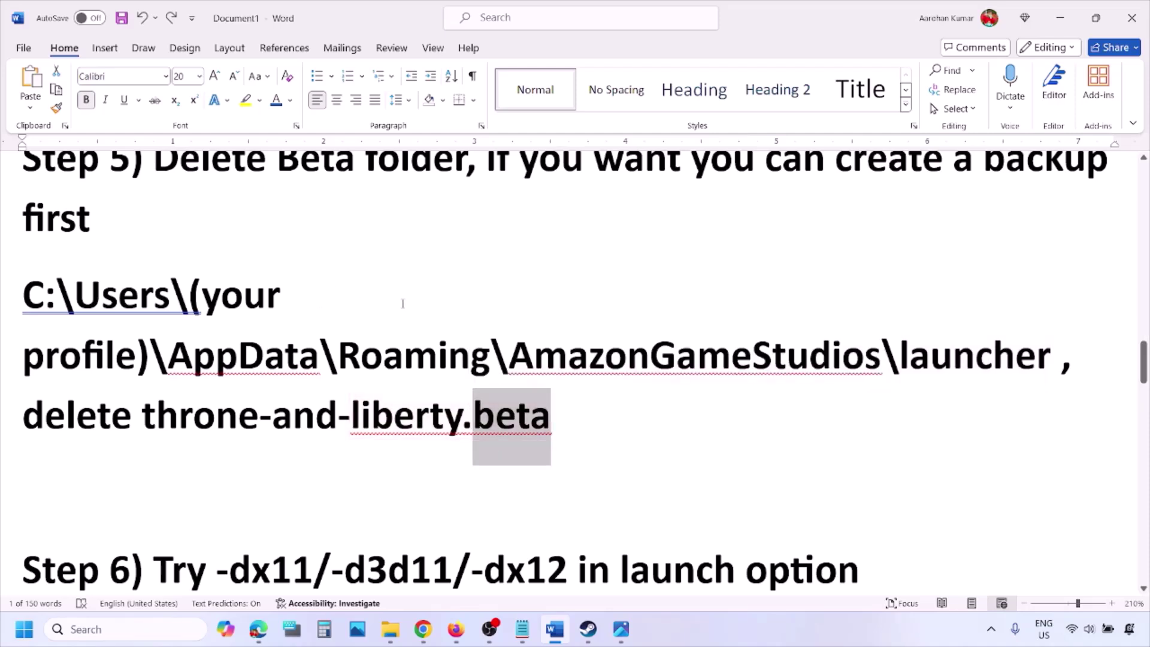
scroll(403, 304, "up", 1)
left_click_drag(155, 183, 429, 183)
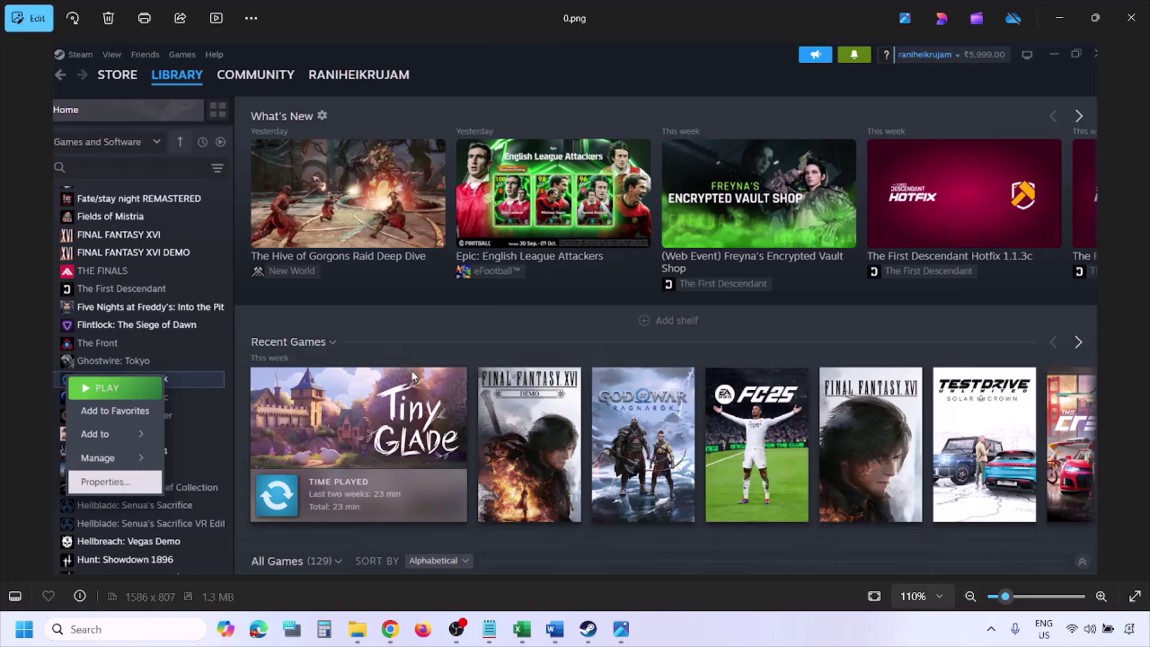
- In the image viewer, examine the game's Properties command in 0.png and the Browse local files command in 1.png
key("ctrl+minus")
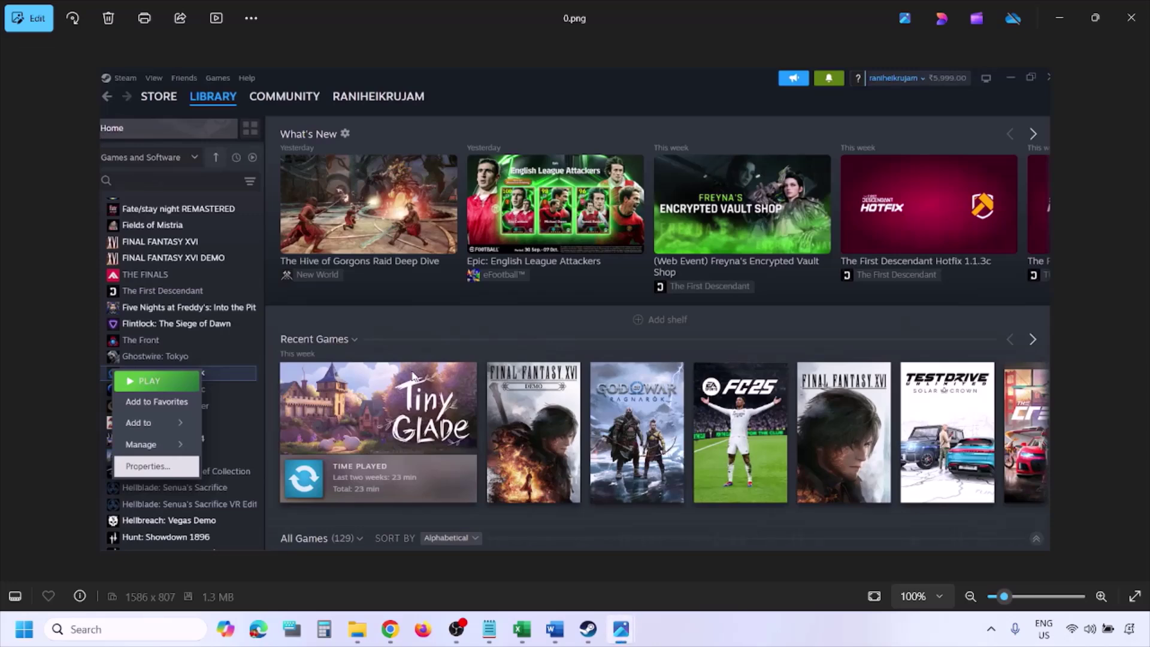
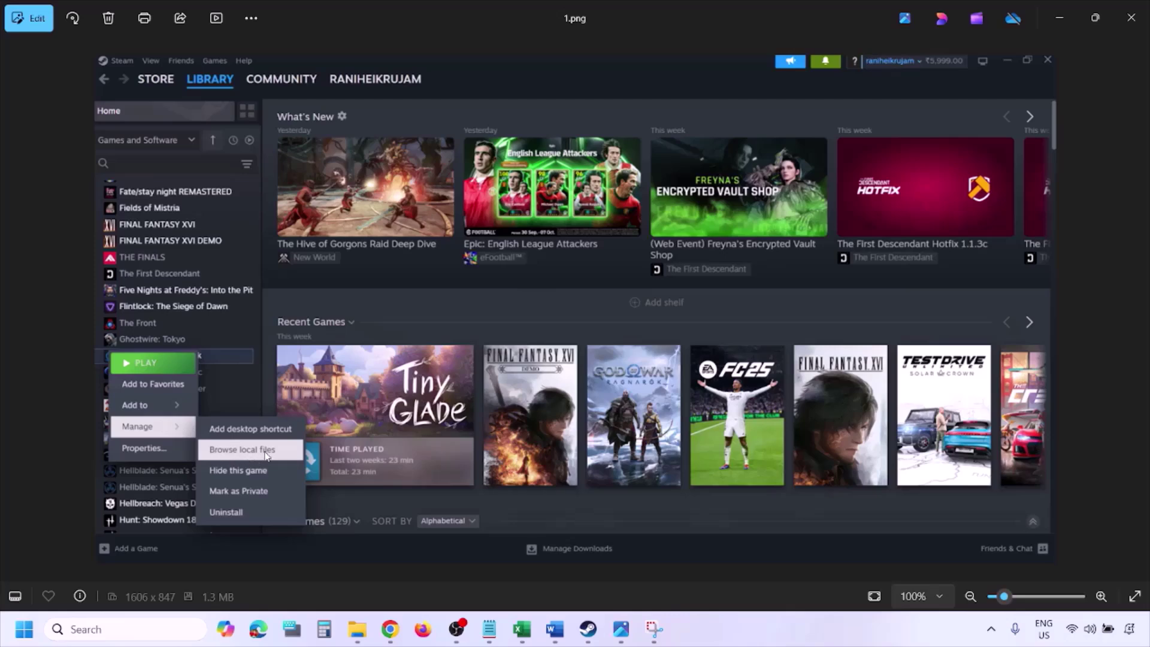
key("ctrl+plus")
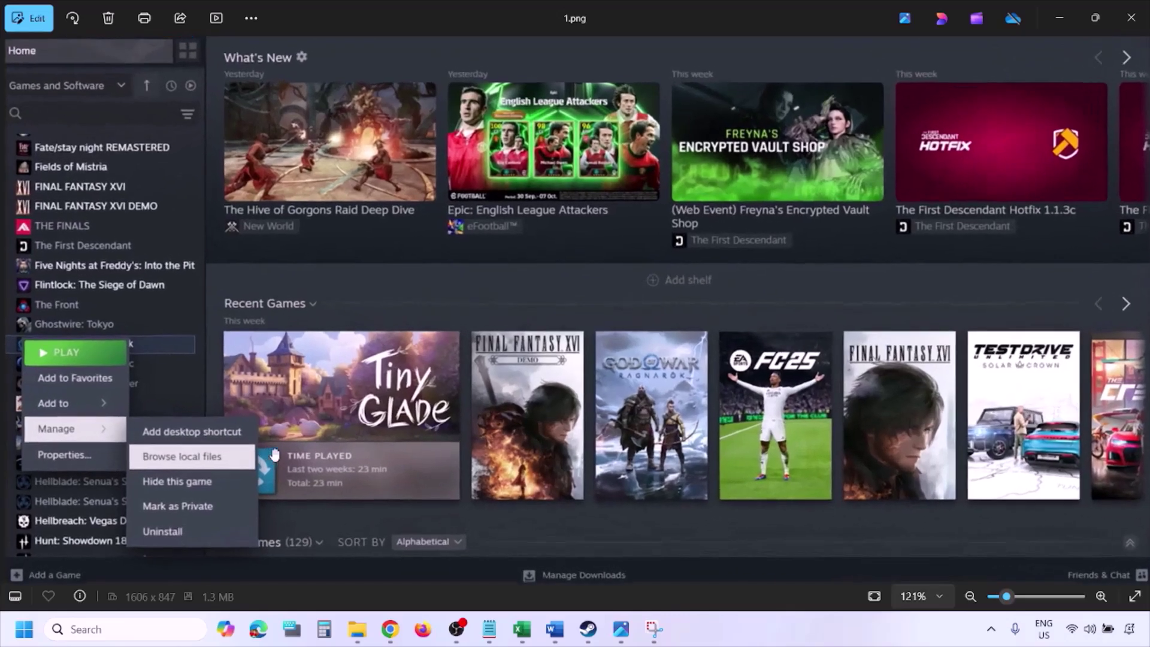
key("ctrl+minus")
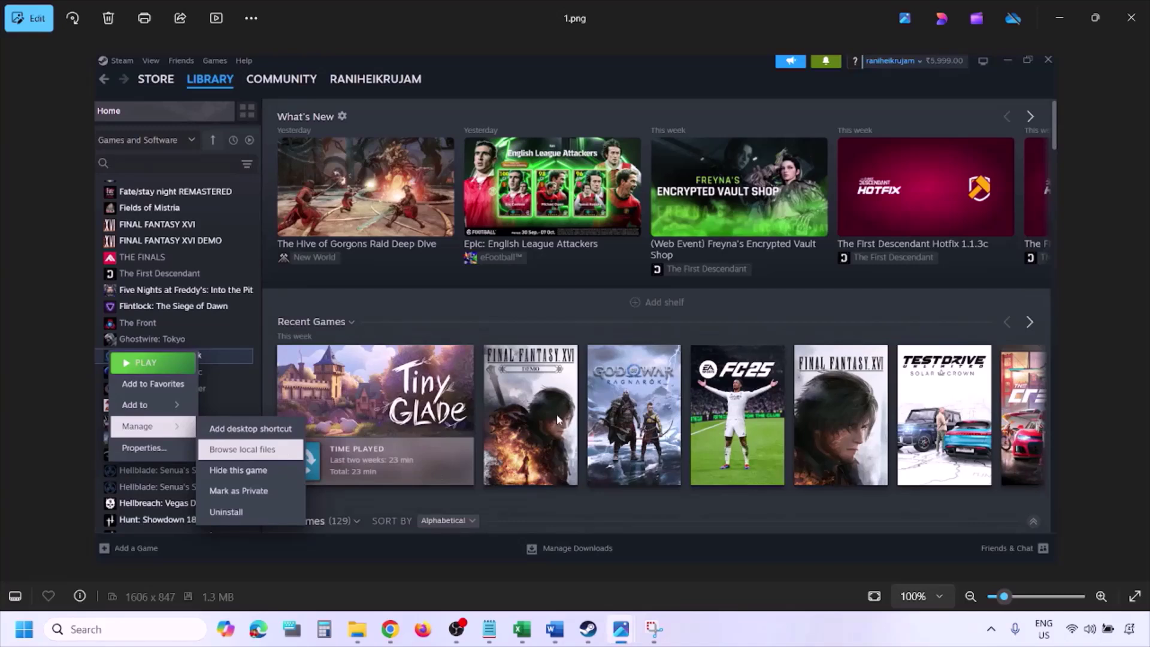
- Show 2.png, enlarge it to examine the file's Properties command, and restore the zoom to 100%
key("Right")
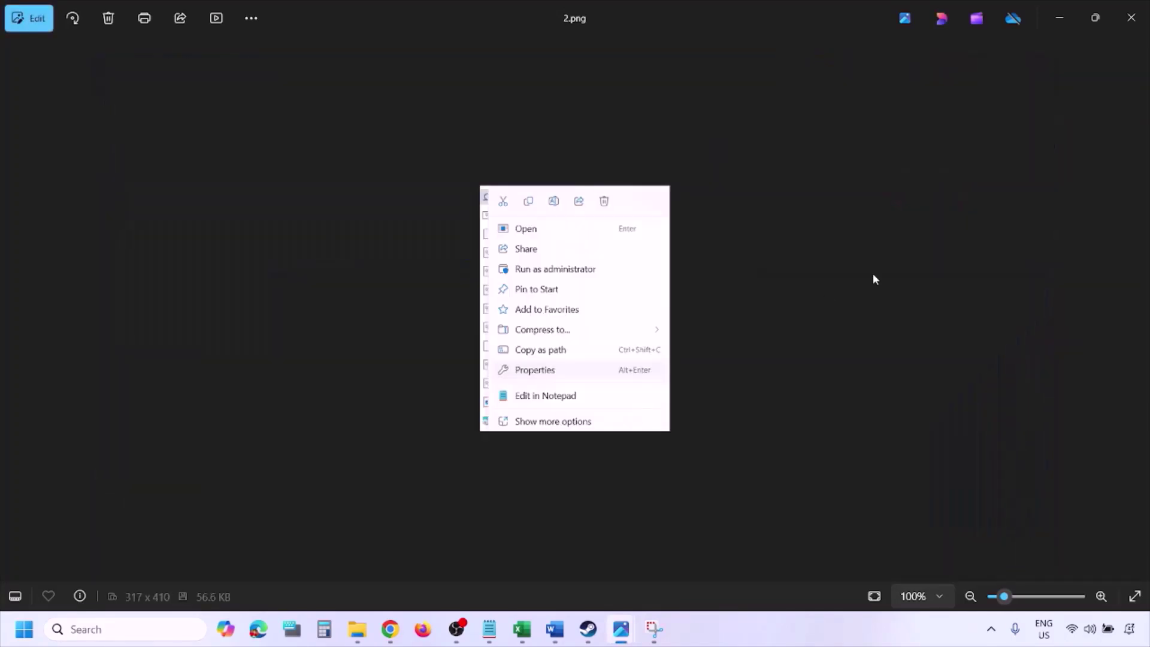
key("ctrl+plus")
key("ctrl+plus")
key("ctrl+plus")
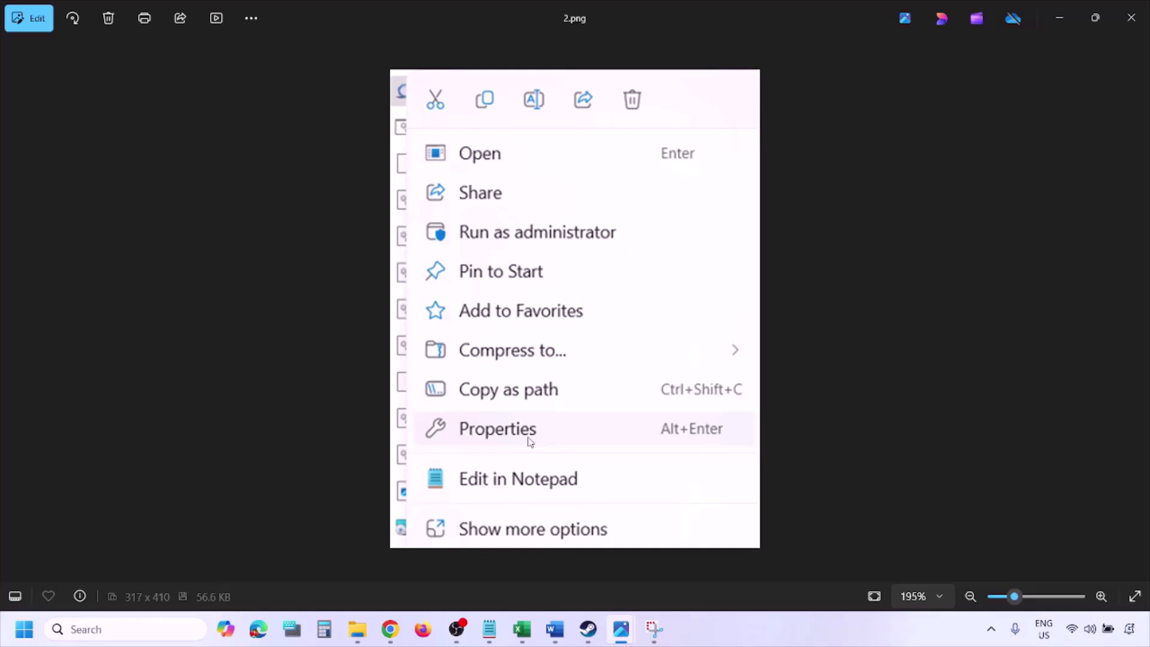
key("ctrl+minus")
key("ctrl+minus")
key("ctrl+minus")
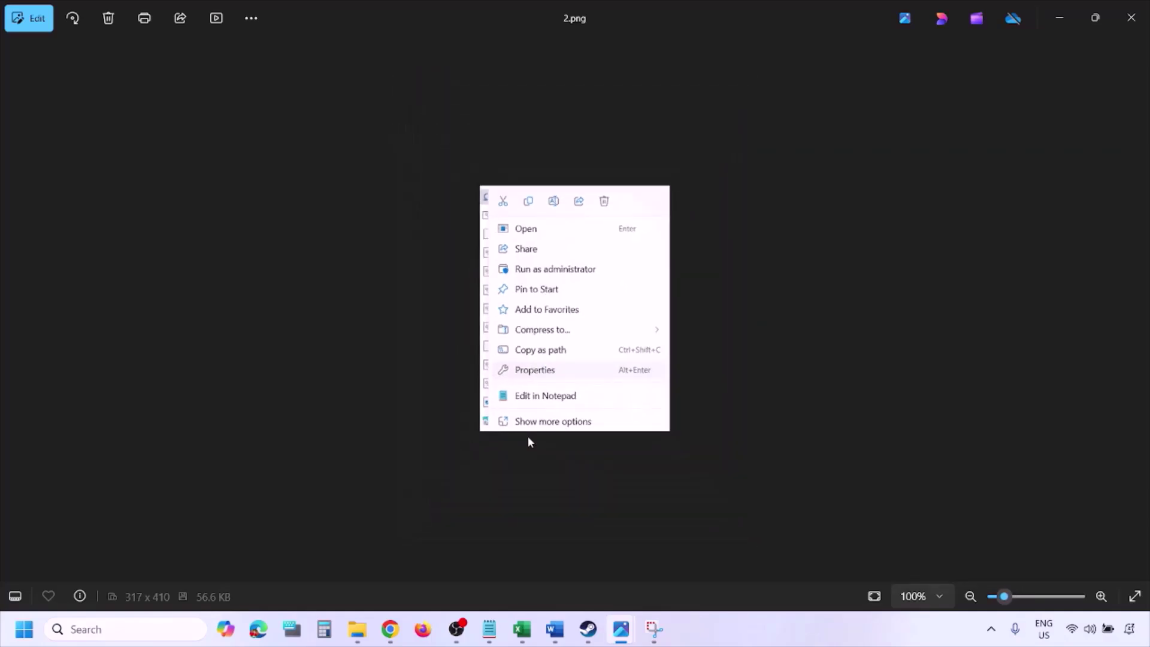
- Show 3.png and examine the Compatibility settings, including Disable fullscreen optimizations and Run this program as an administrator
key("Right")
scroll(343, 339, "up", 1)
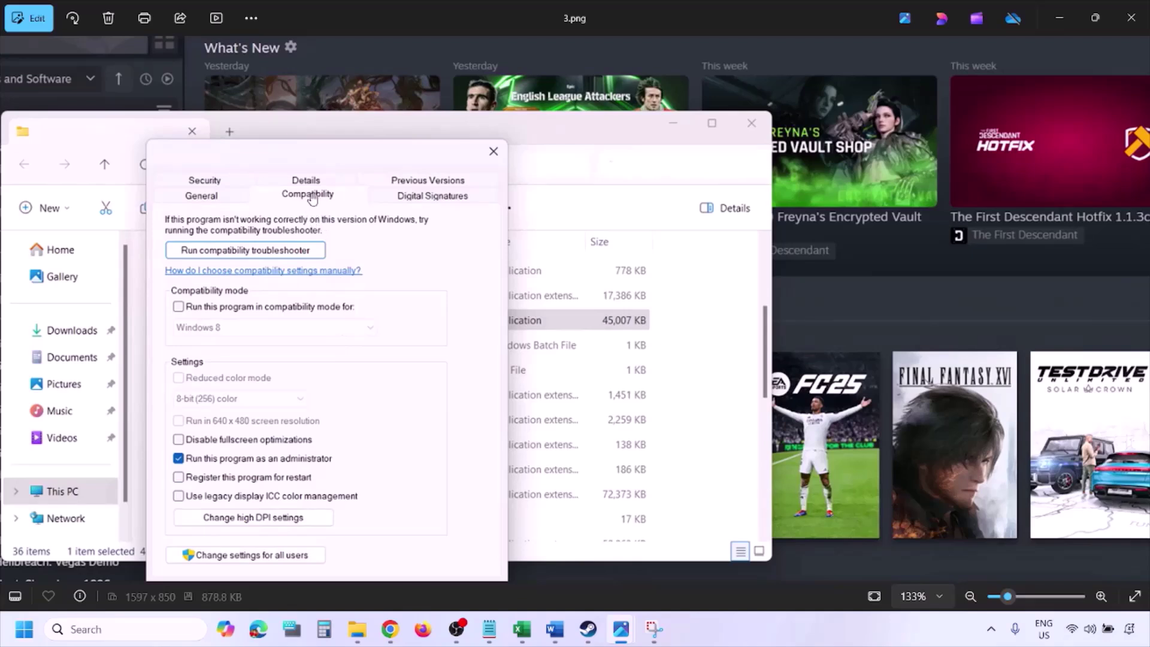
left_click_drag(254, 448, 254, 396)
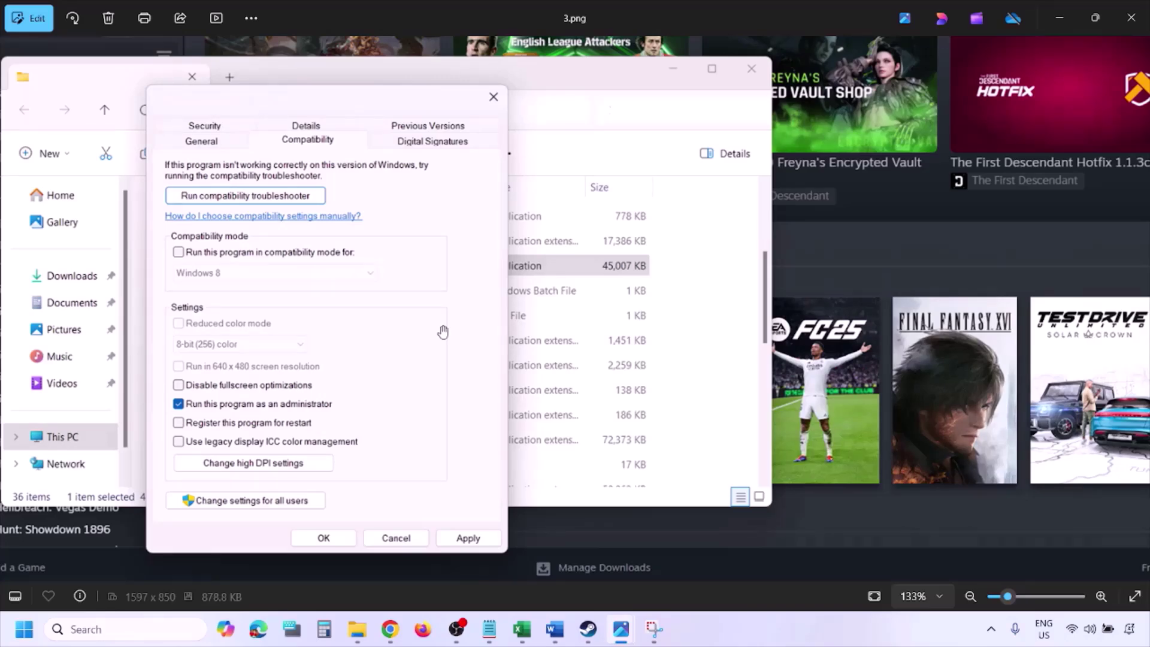
scroll(443, 331, "down", 3)
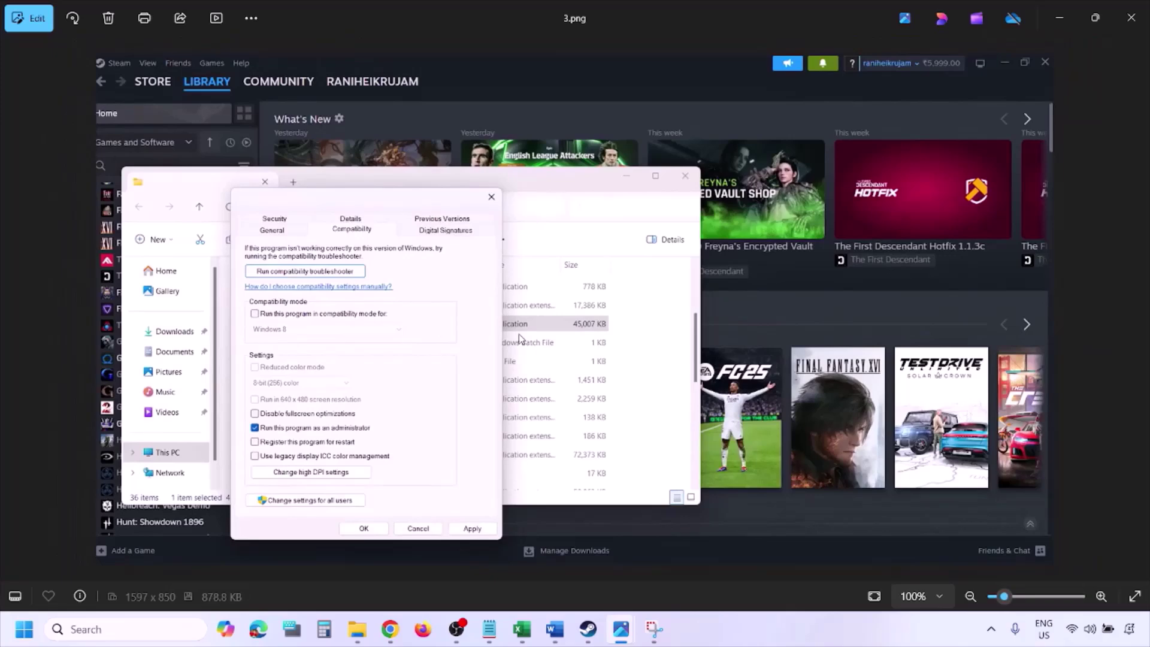
- Show 4.png and examine the compatibility mode option for Windows 8 and the dialog's Apply and OK commands
key("Right")
scroll(520, 339, "up", 3)
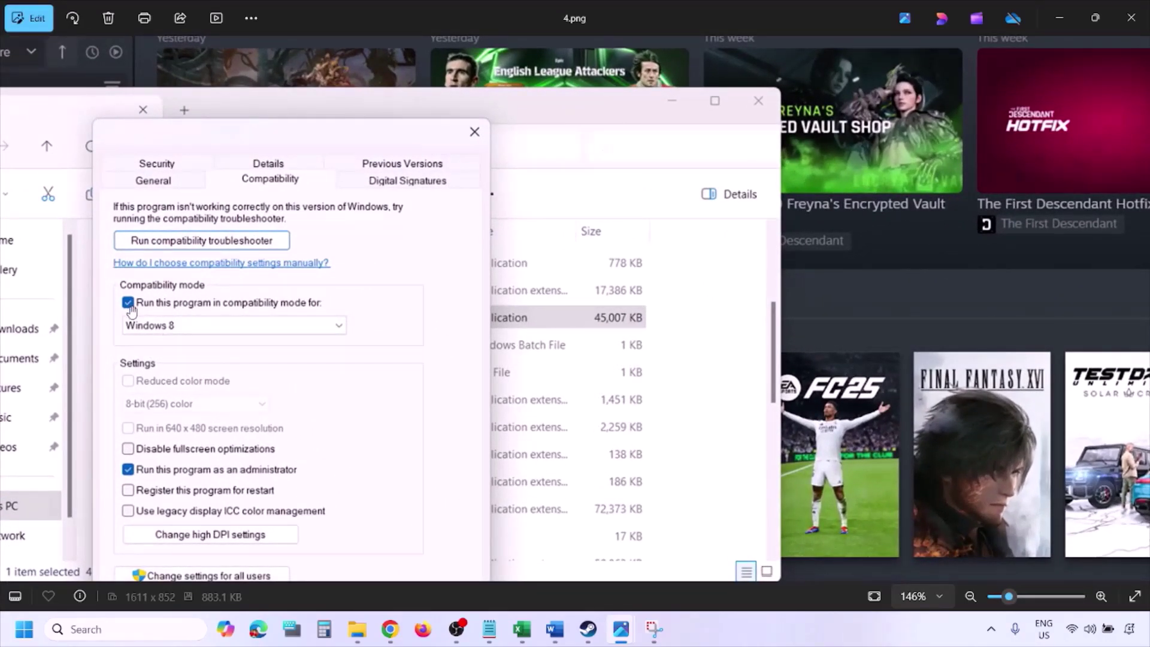
left_click_drag(150, 318, 157, 276)
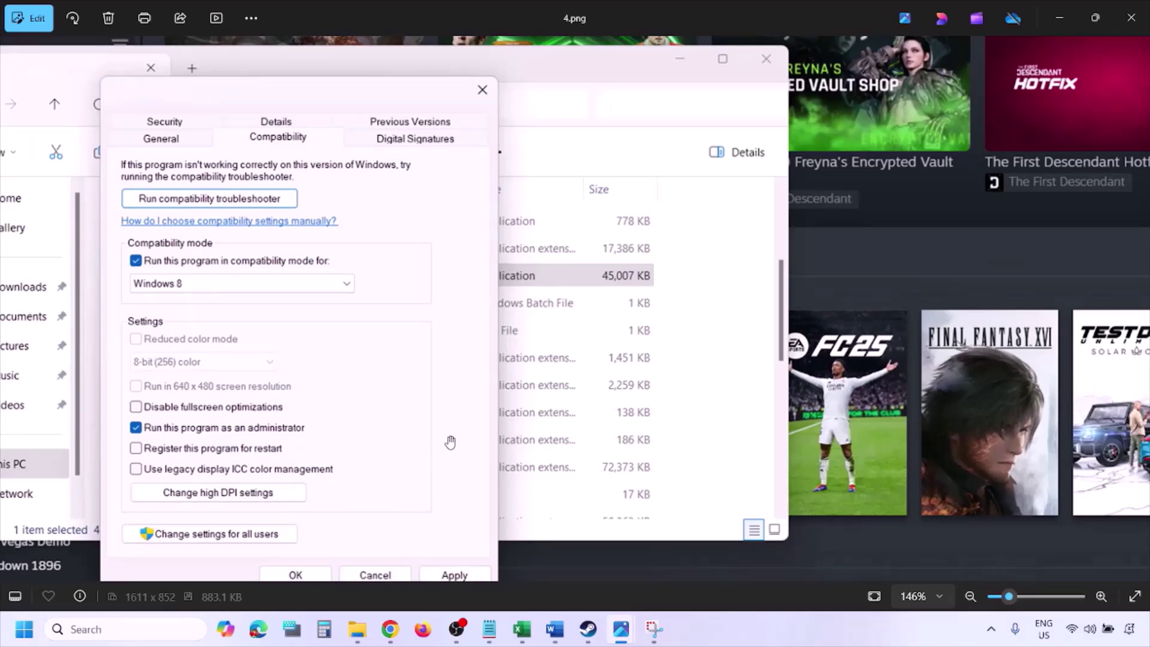
left_click_drag(443, 446, 450, 412)
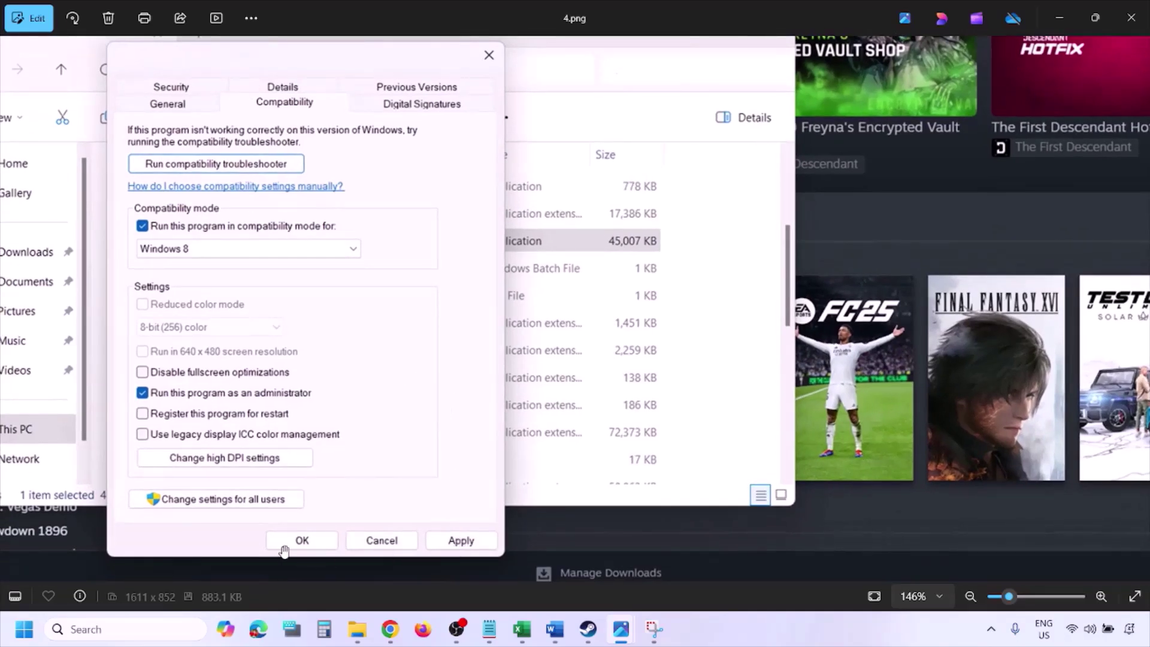
scroll(611, 426, "down", 3)
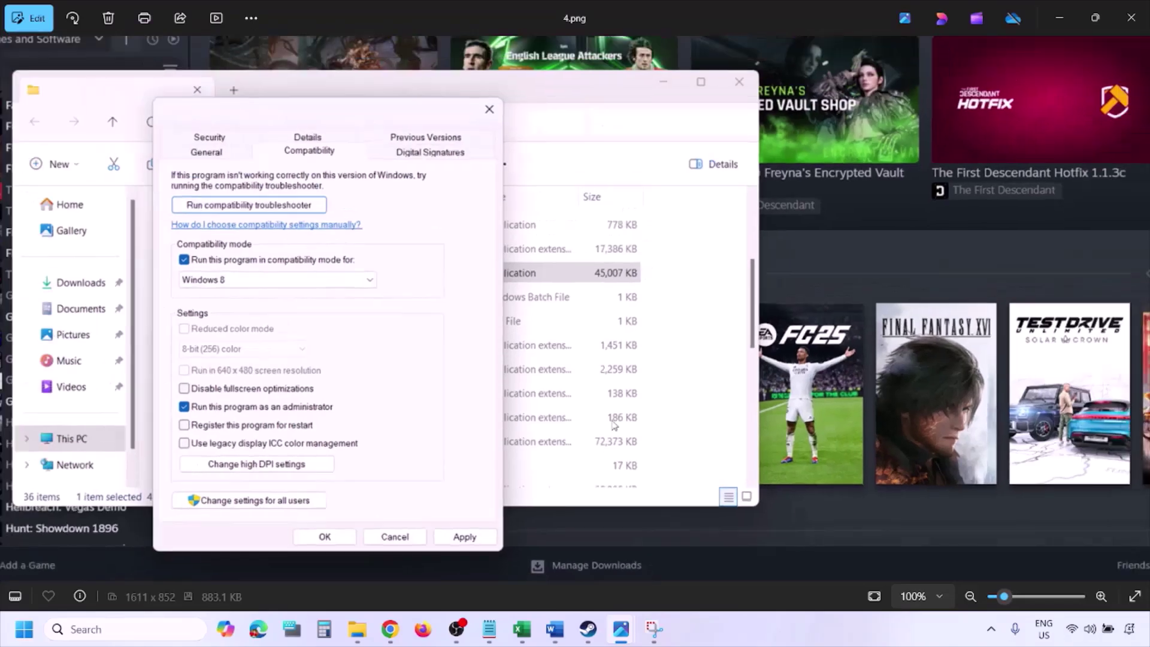
- Show 5.png, enlarge it to examine the Windows 7 and Windows 8 compatibility mode choices, and restore the zoom to 100%
key("Right")
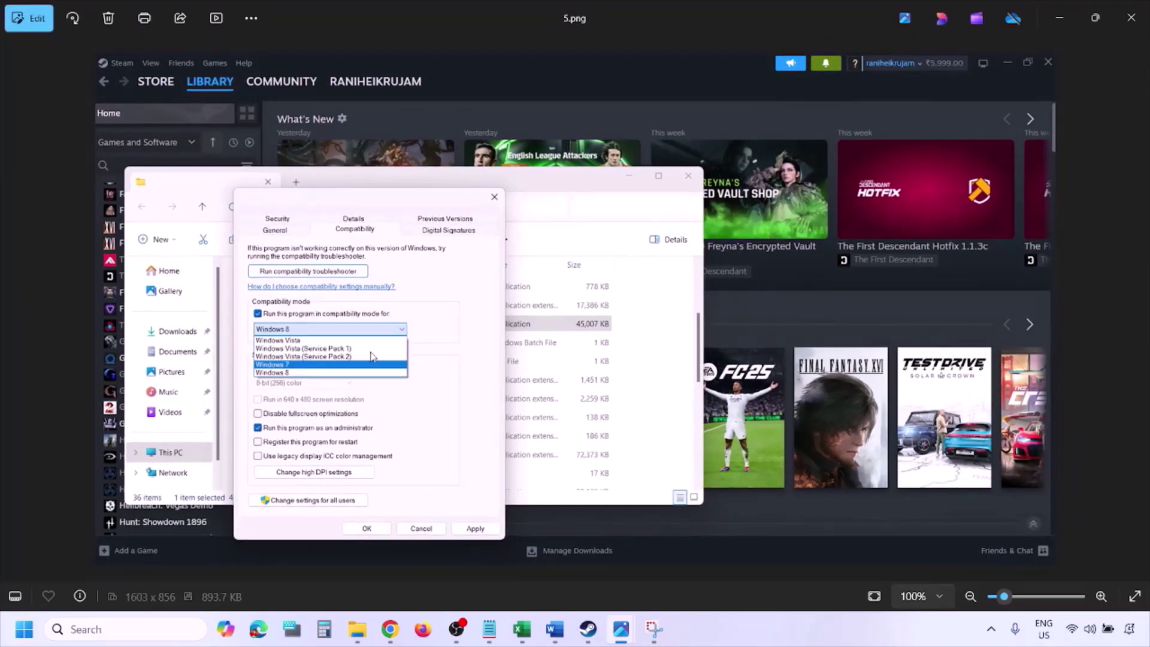
scroll(647, 415, "up", 2)
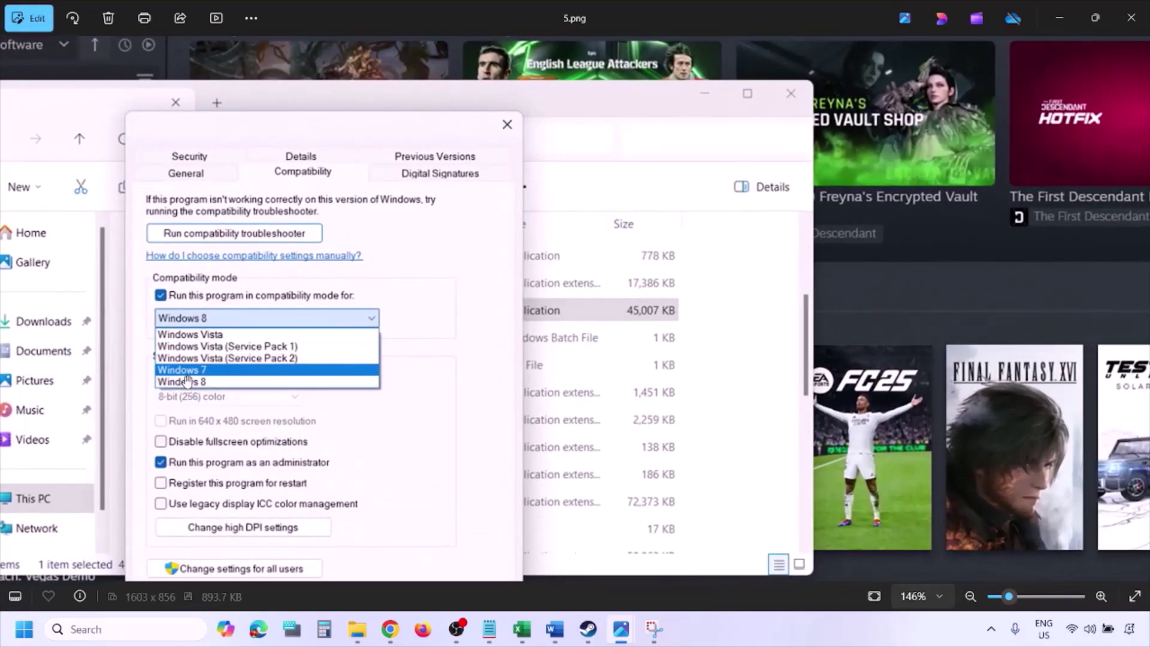
scroll(217, 377, "down", 2)
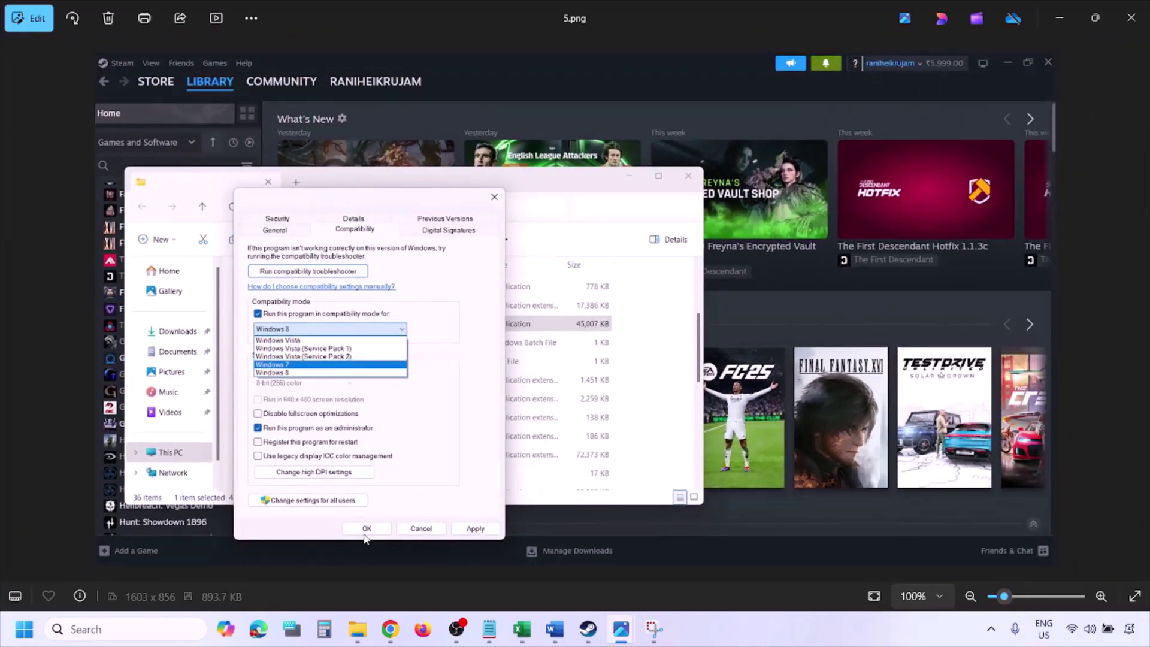
- Show 6.png and examine the Windows 7 compatibility mode, Disable fullscreen optimizations, Run this program as an administrator, and the OK command
key("Right")
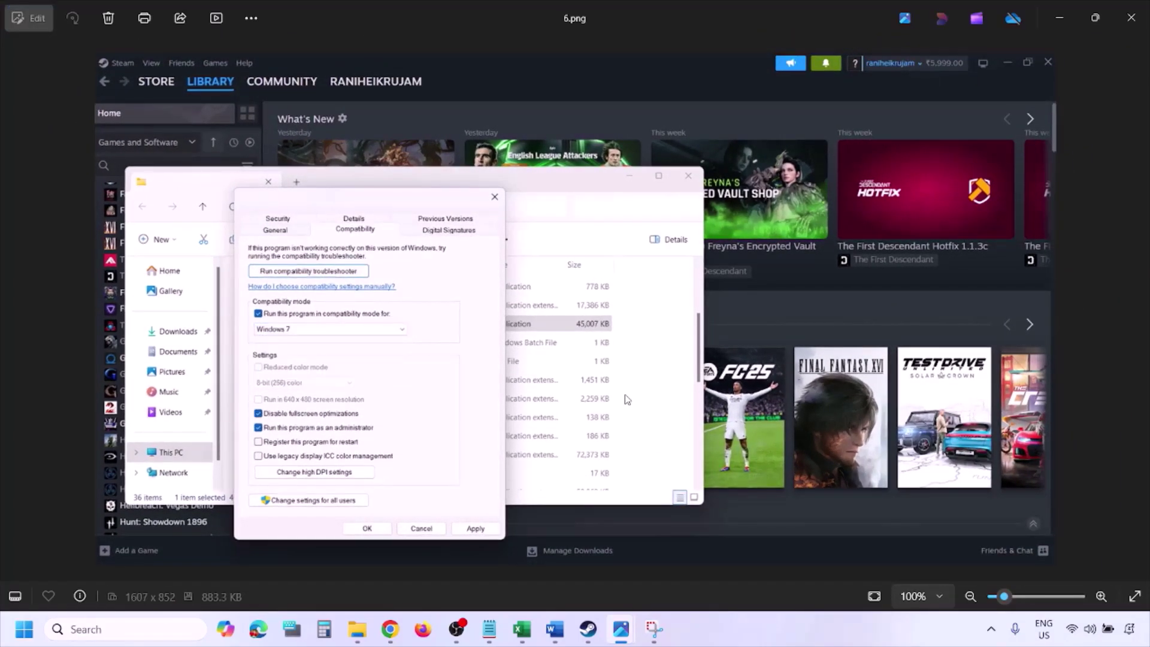
scroll(375, 353, "up", 2)
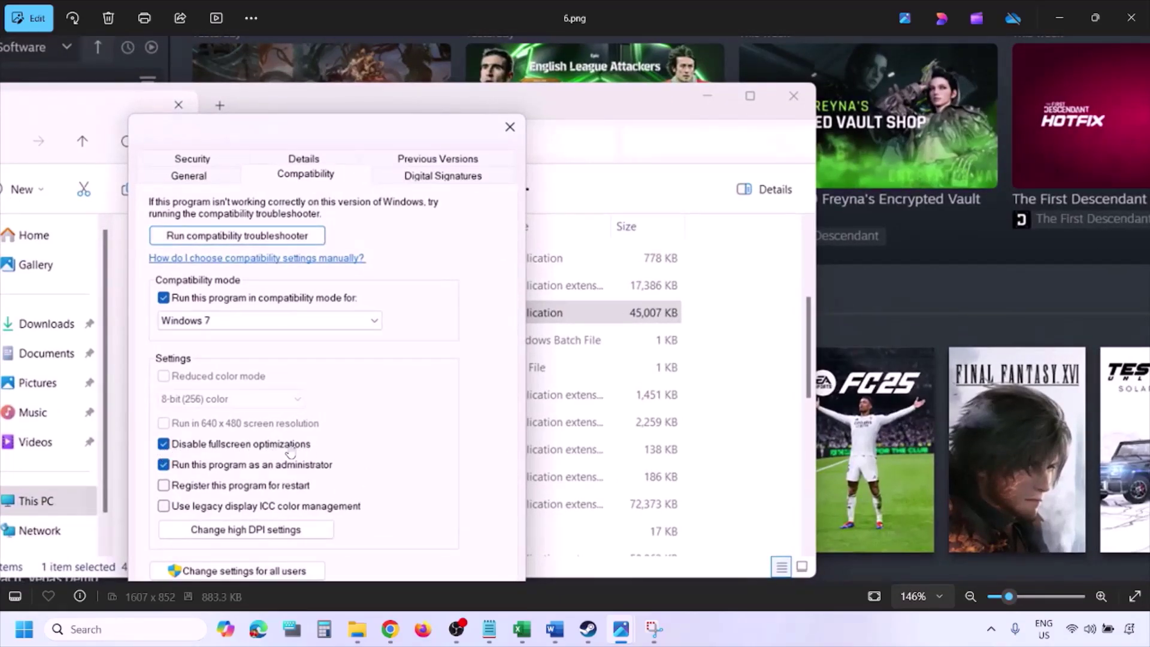
left_click_drag(328, 431, 378, 308)
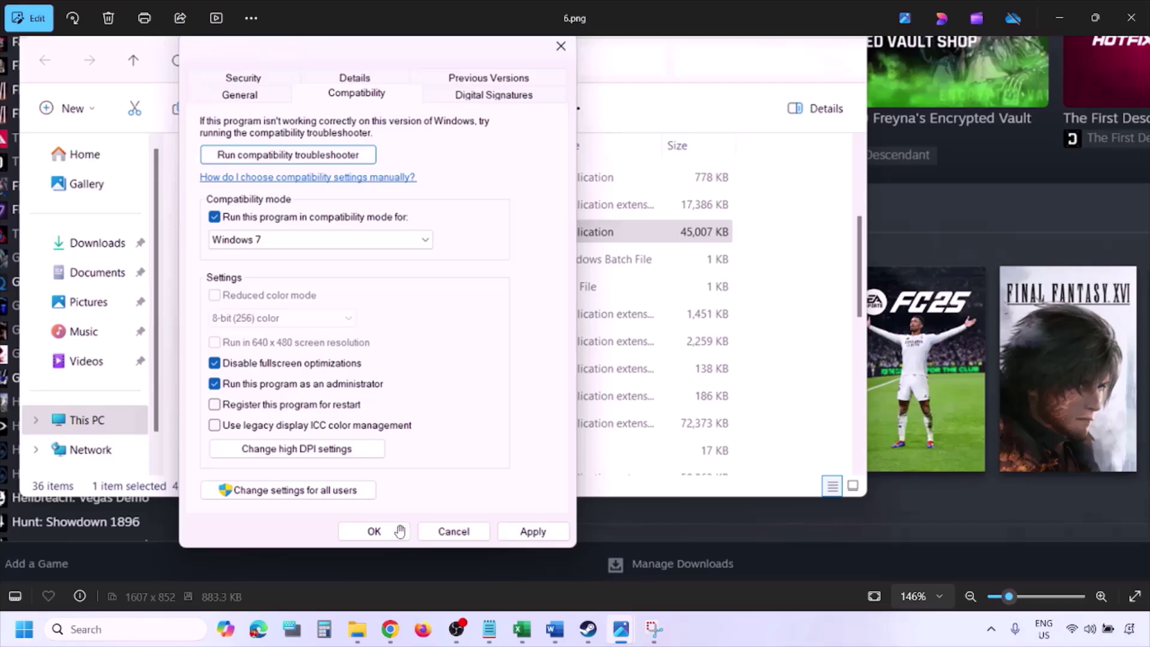
scroll(395, 535, "down", 3)
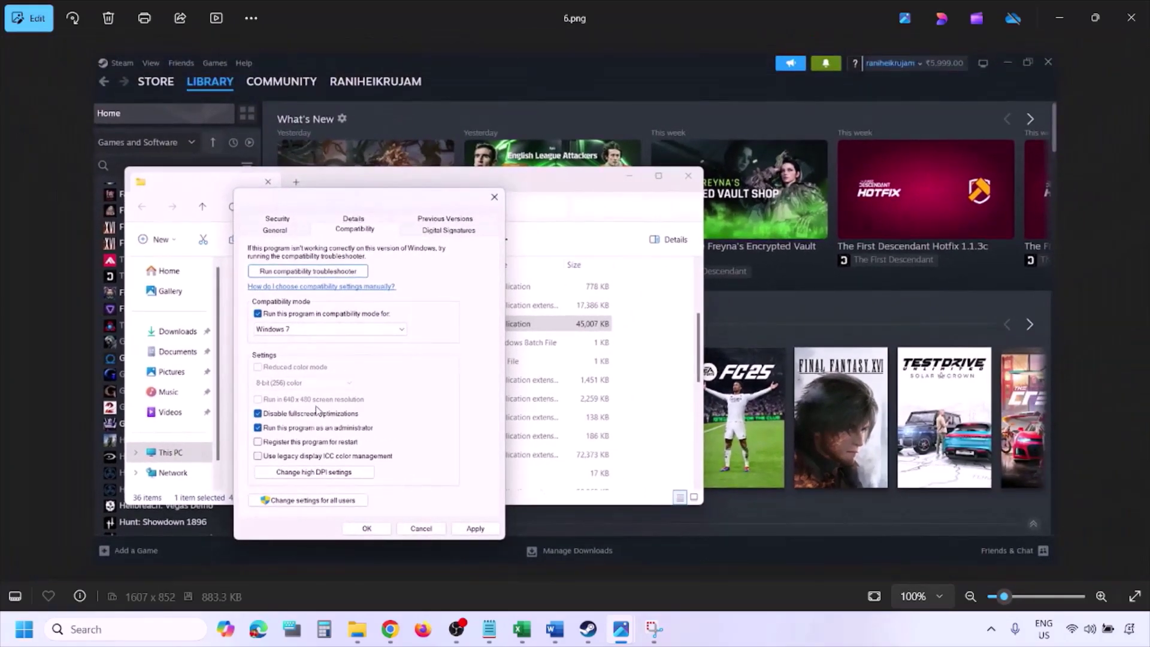
scroll(316, 410, "up", 5)
left_click_drag(236, 402, 258, 390)
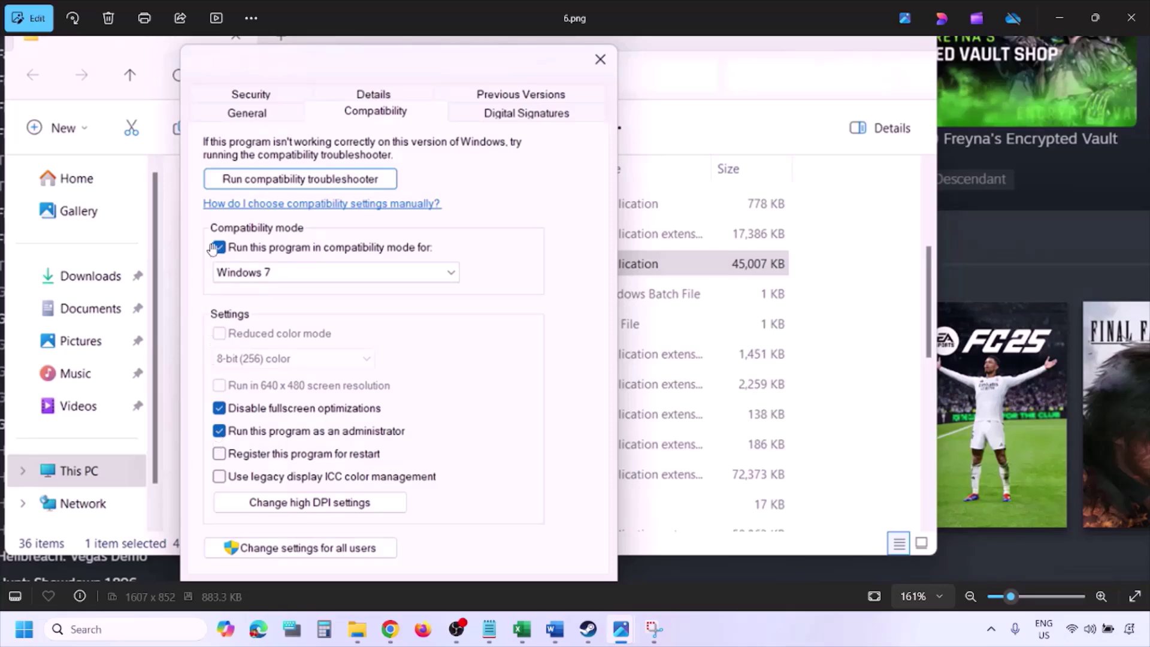
scroll(326, 351, "down", 3)
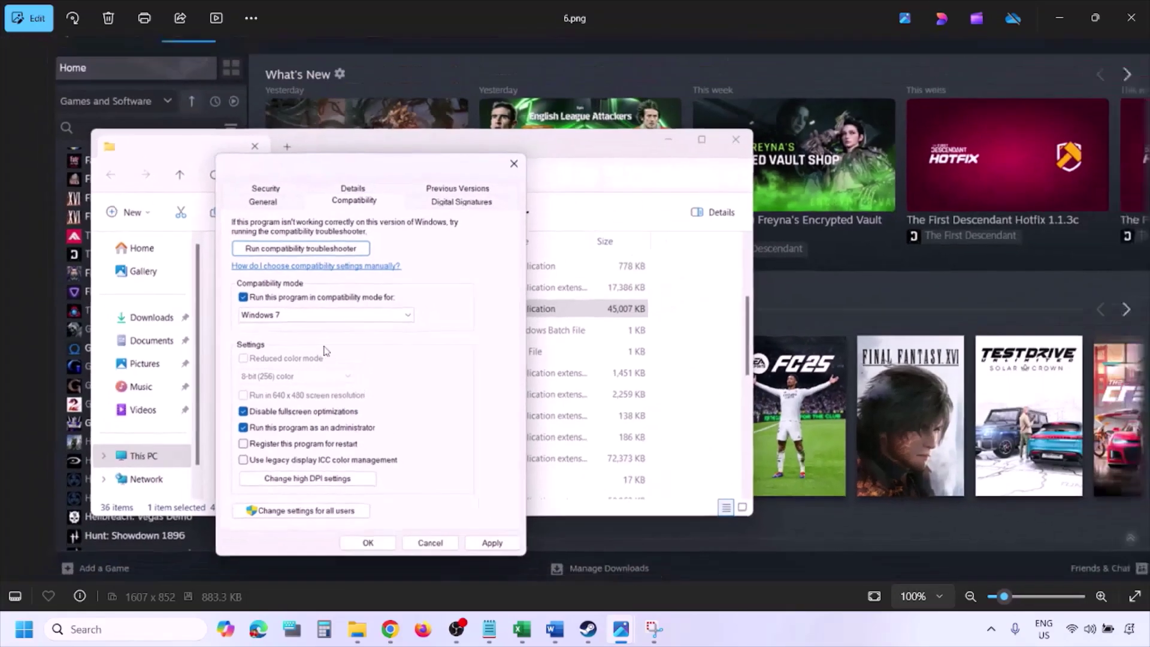
- Show 7.png and enlarge it to examine the cleared compatibility mode and settings checkboxes
key("Right")
scroll(326, 352, "up", 6)
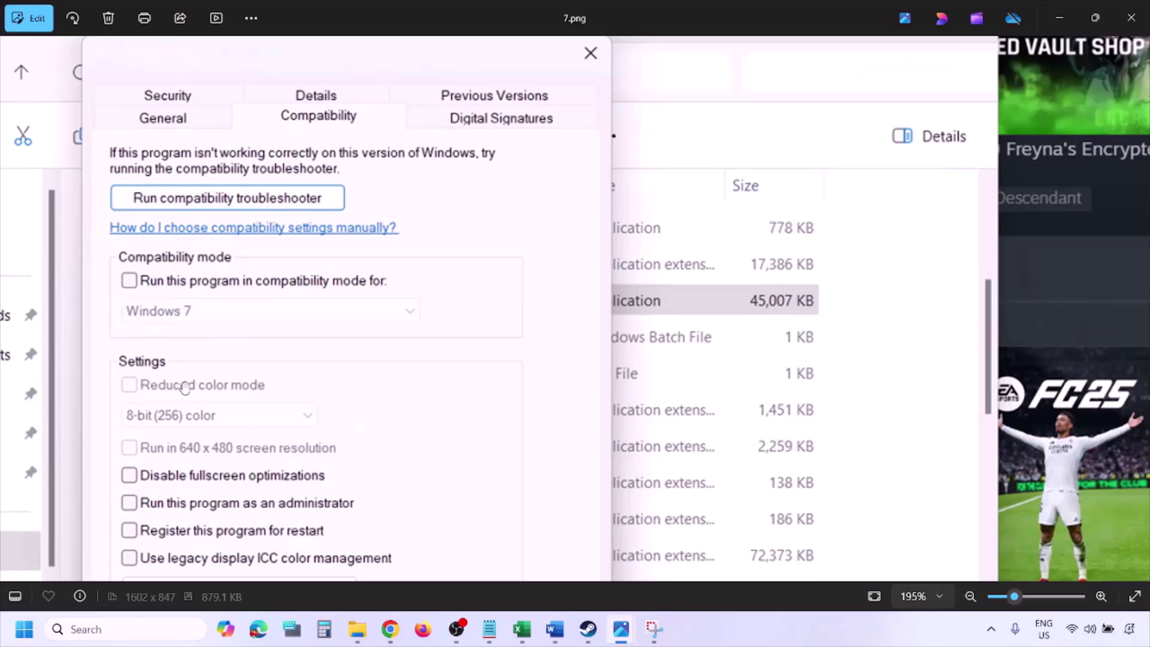
scroll(185, 388, "down", 3)
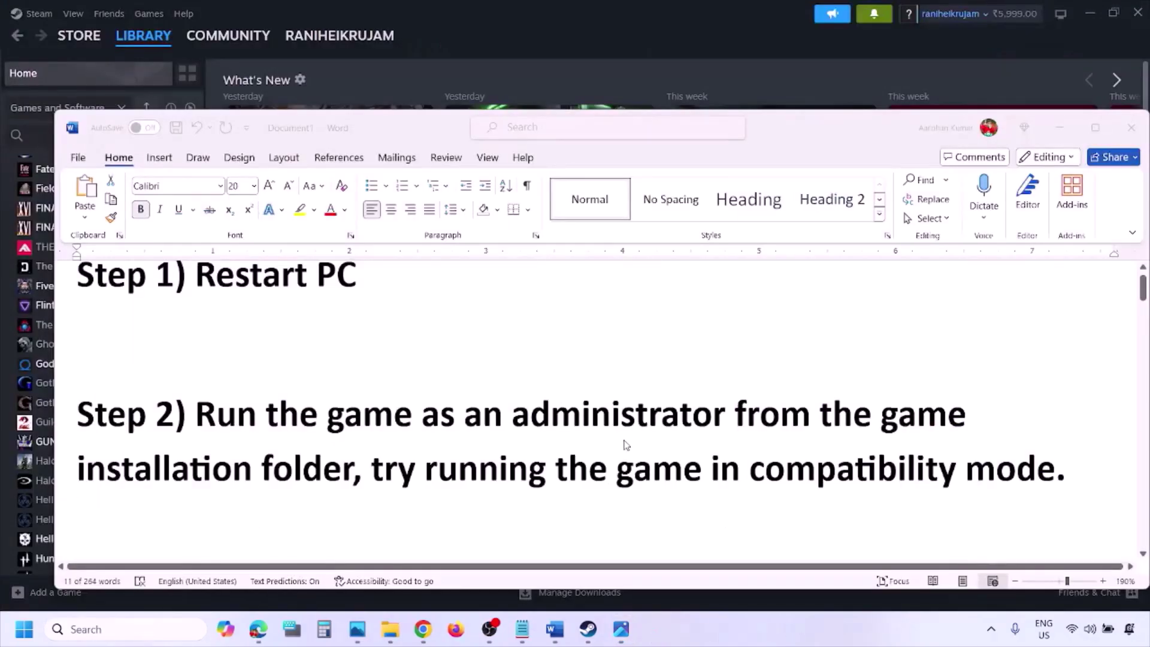
- Show Step 3 about verifying the game files in the Word document, and examine the Properties command in 0.png before advancing to the next image
scroll(625, 444, "down", 3)
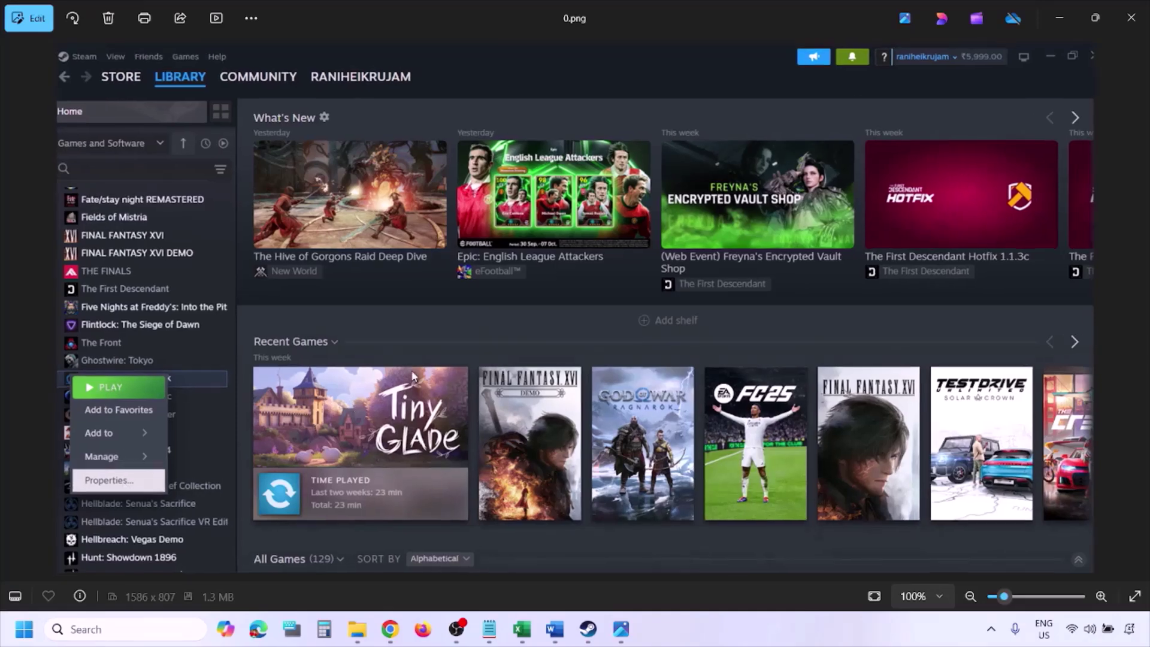
scroll(414, 376, "down", 1)
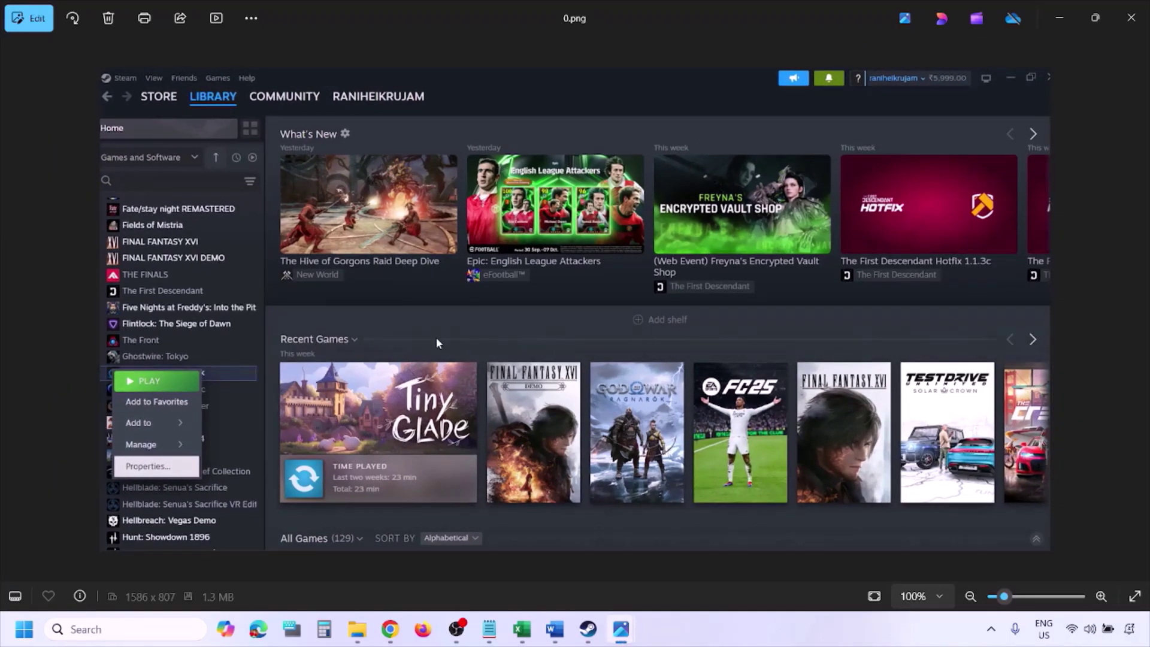
key("Right")
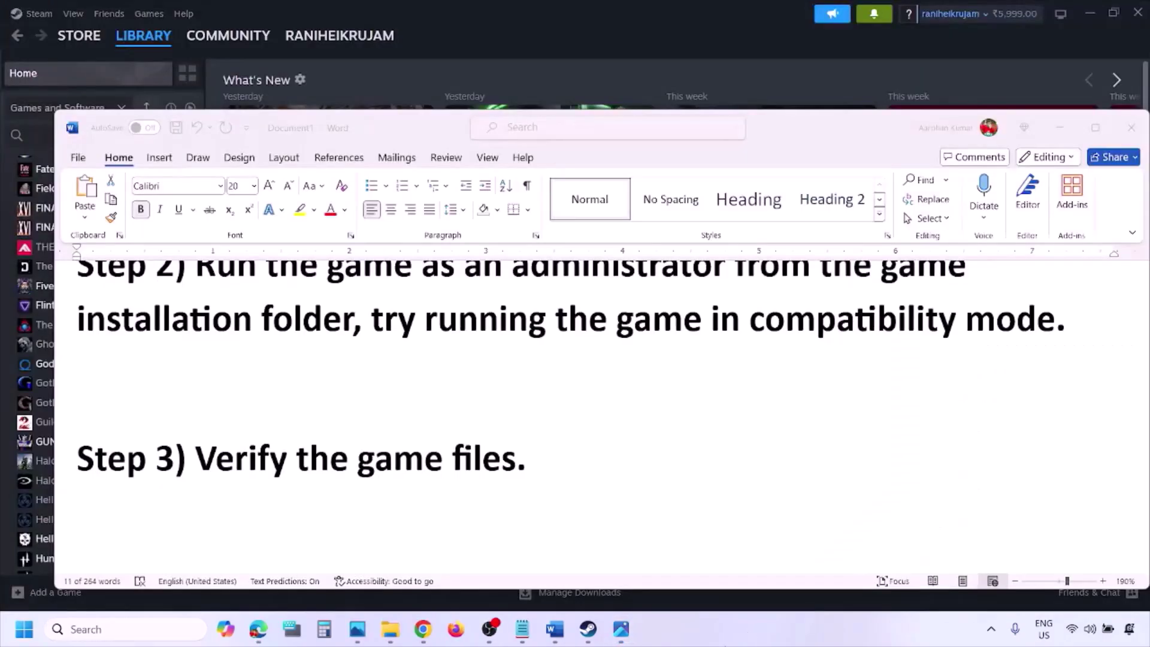
- Show Step 4 in the Word document and select the words "Windows Security" in its text
scroll(611, 555, "down", 3)
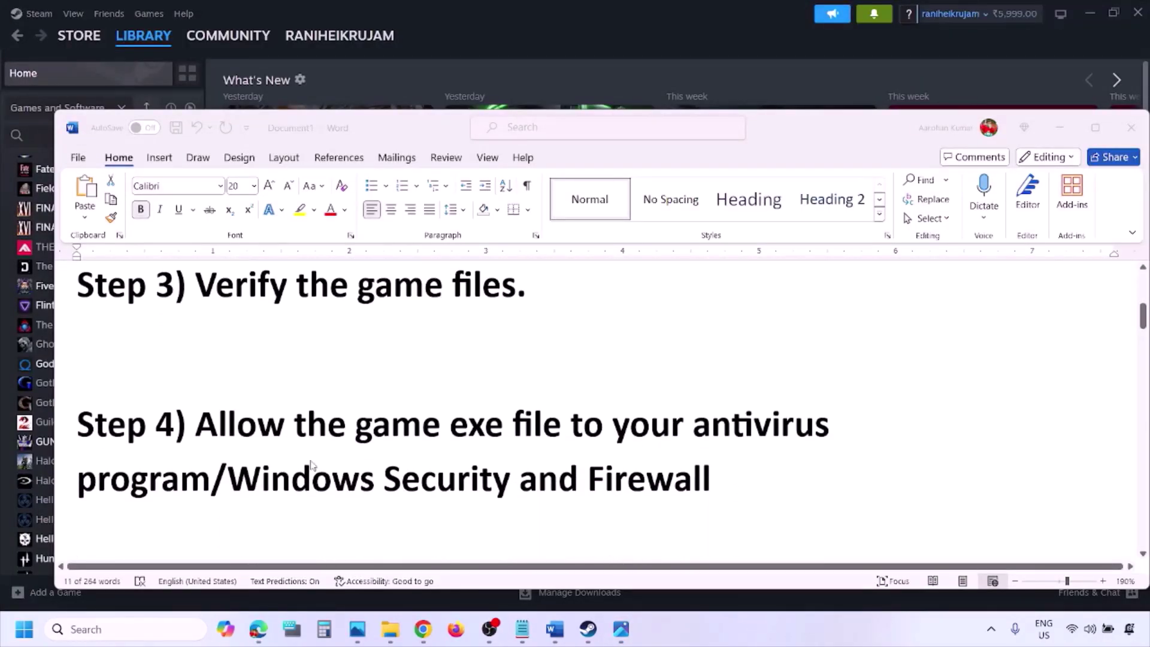
left_click(211, 478)
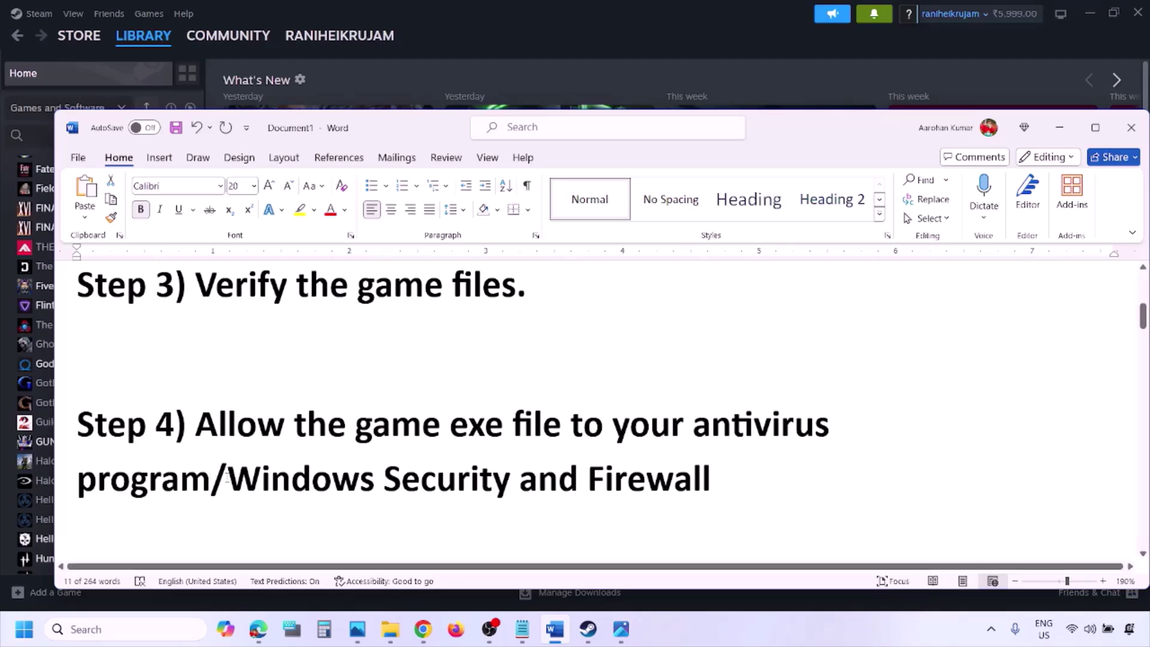
left_click_drag(235, 479, 518, 480)
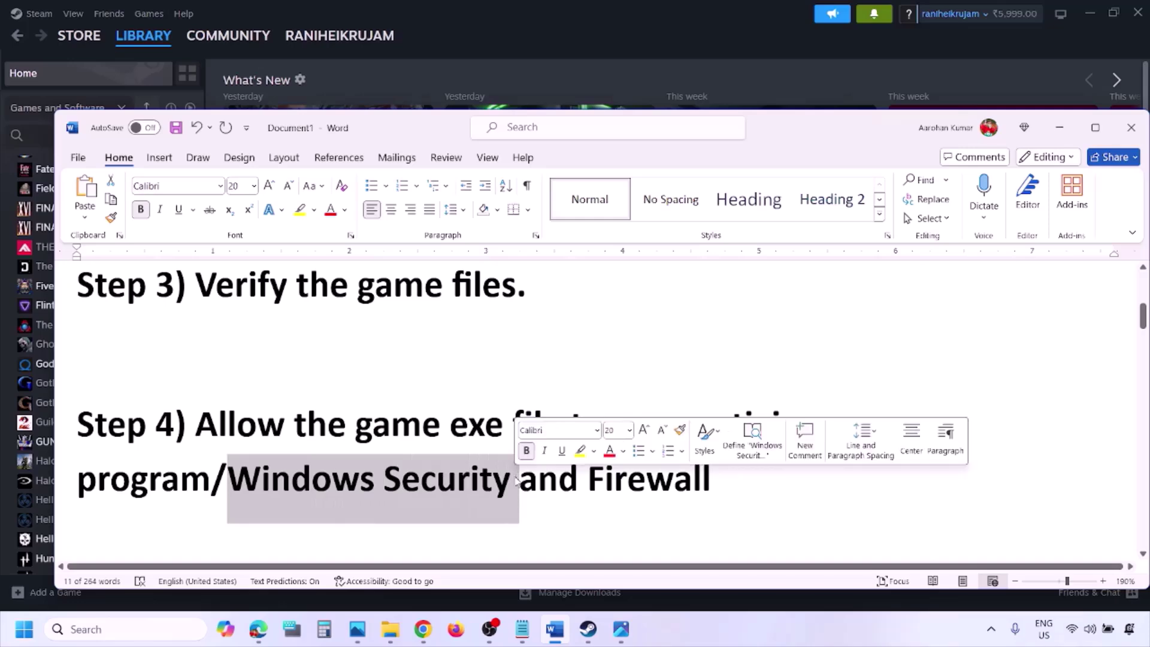
left_click(764, 641)
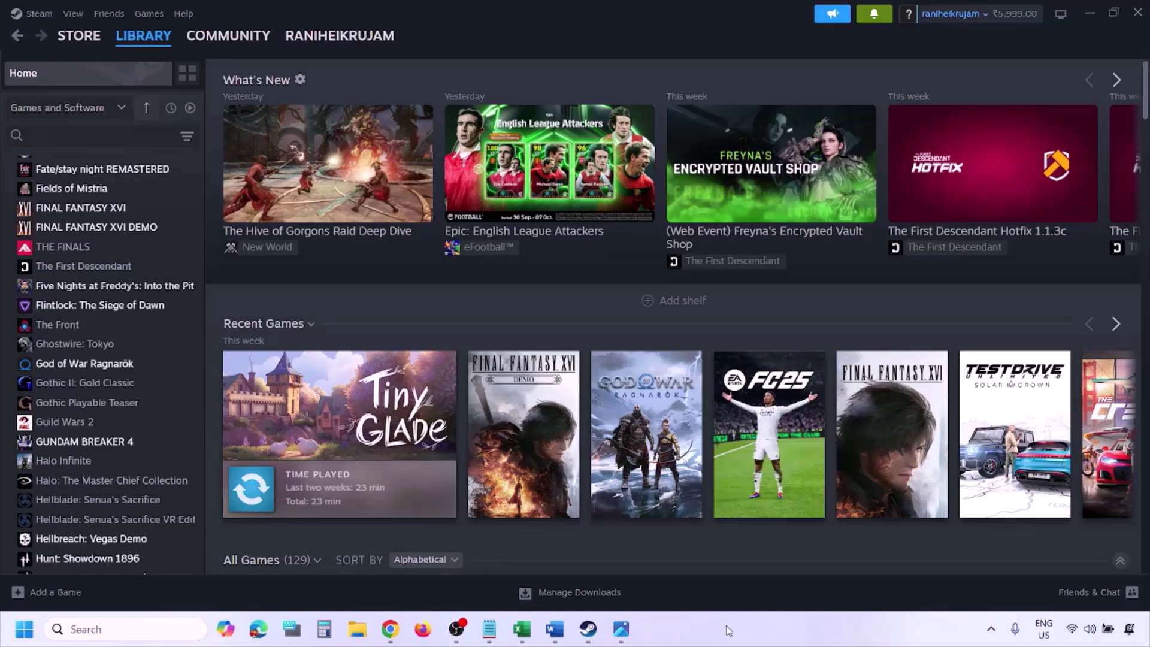
- Open Windows Settings and go through Privacy & security and Windows Security to Virus & threat protection
key("super+i")
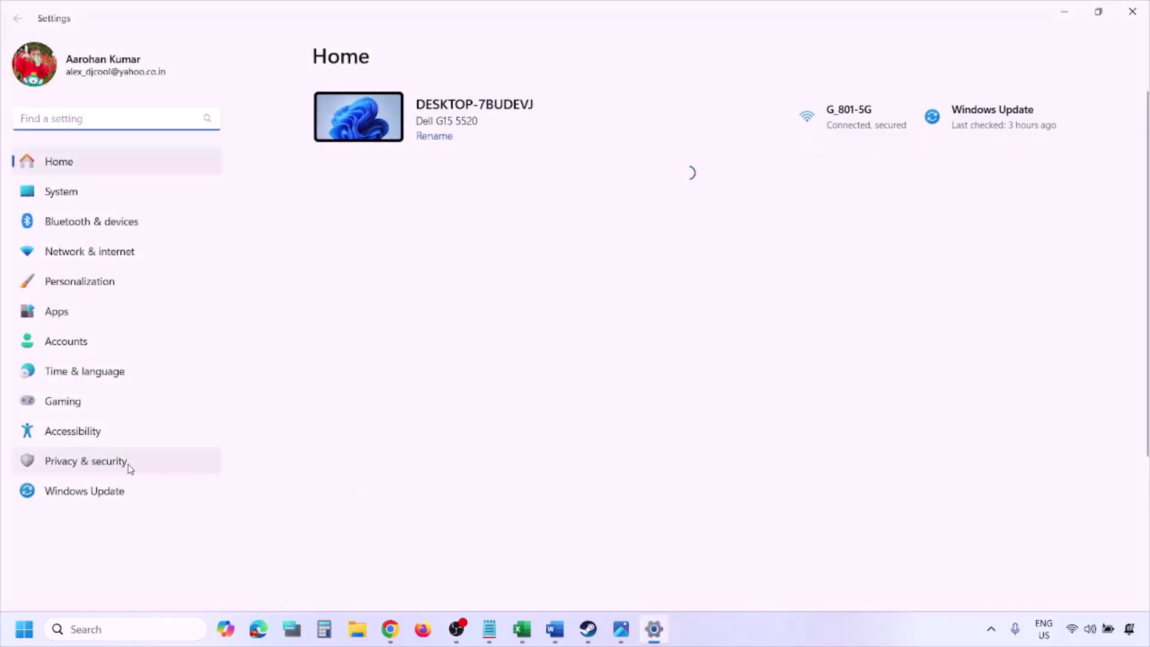
left_click(120, 470)
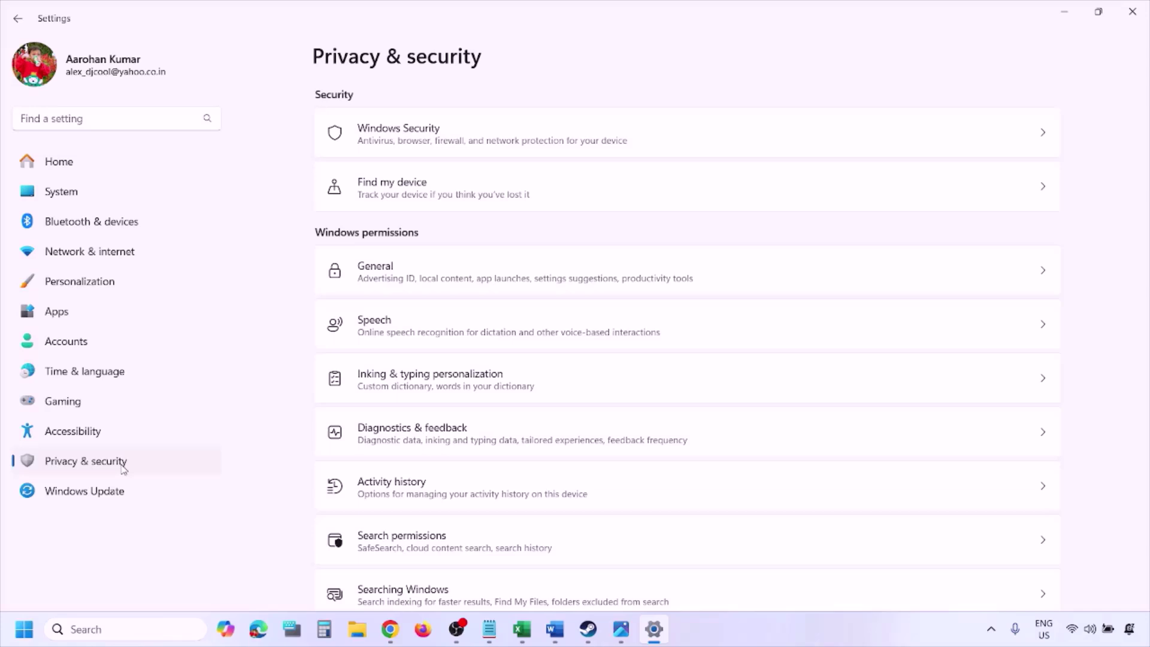
left_click(415, 142)
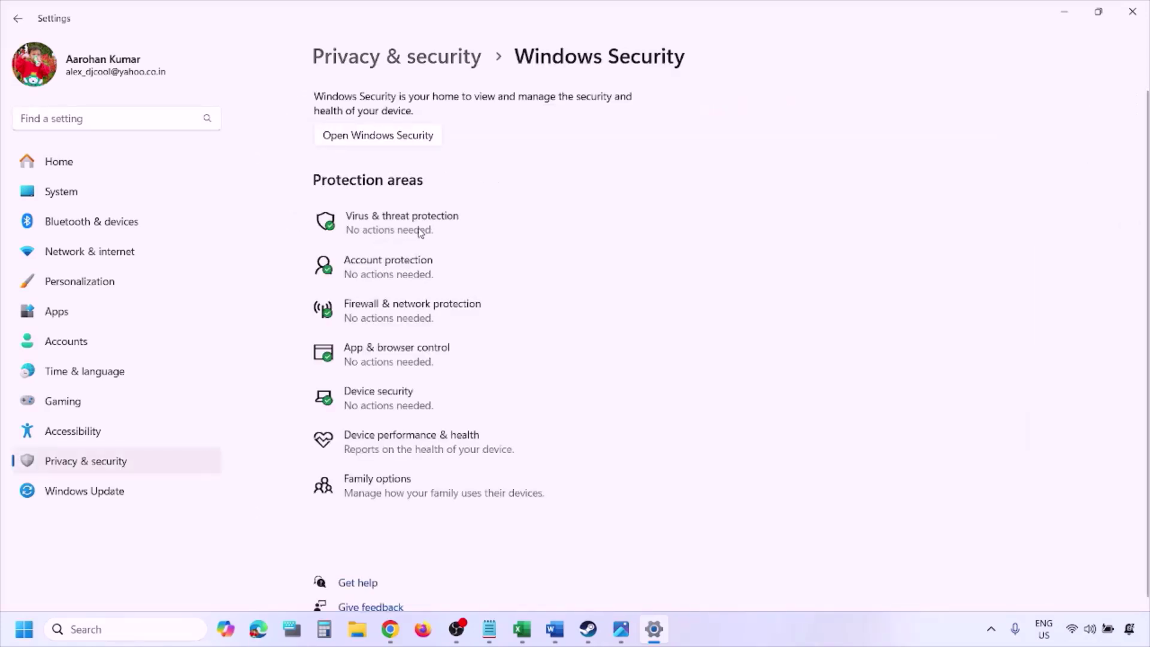
left_click(419, 232)
- Open the Ransomware protection settings and show the list of apps allowed through Controlled folder access
scroll(439, 417, "down", 3)
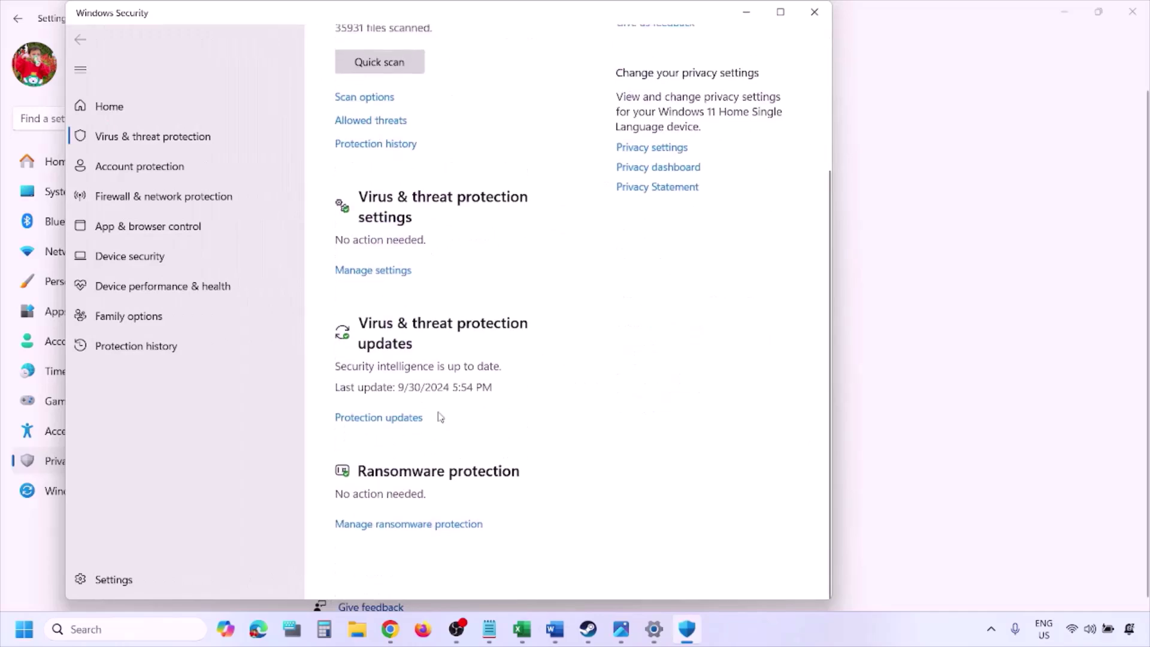
left_click(421, 545)
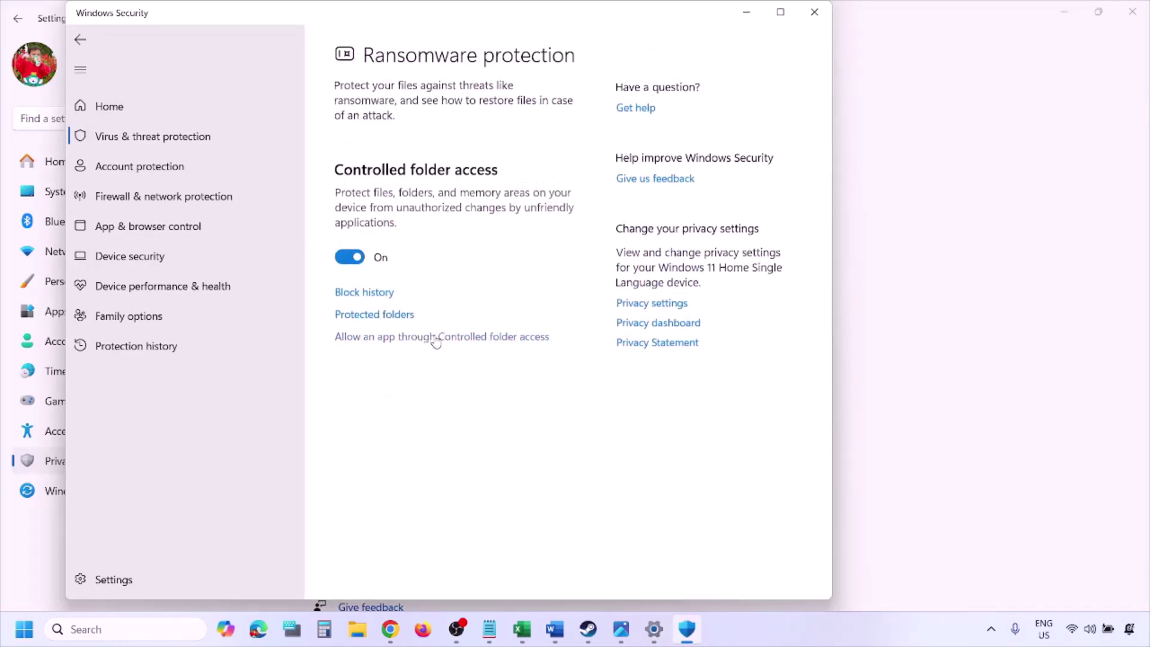
left_click(432, 337)
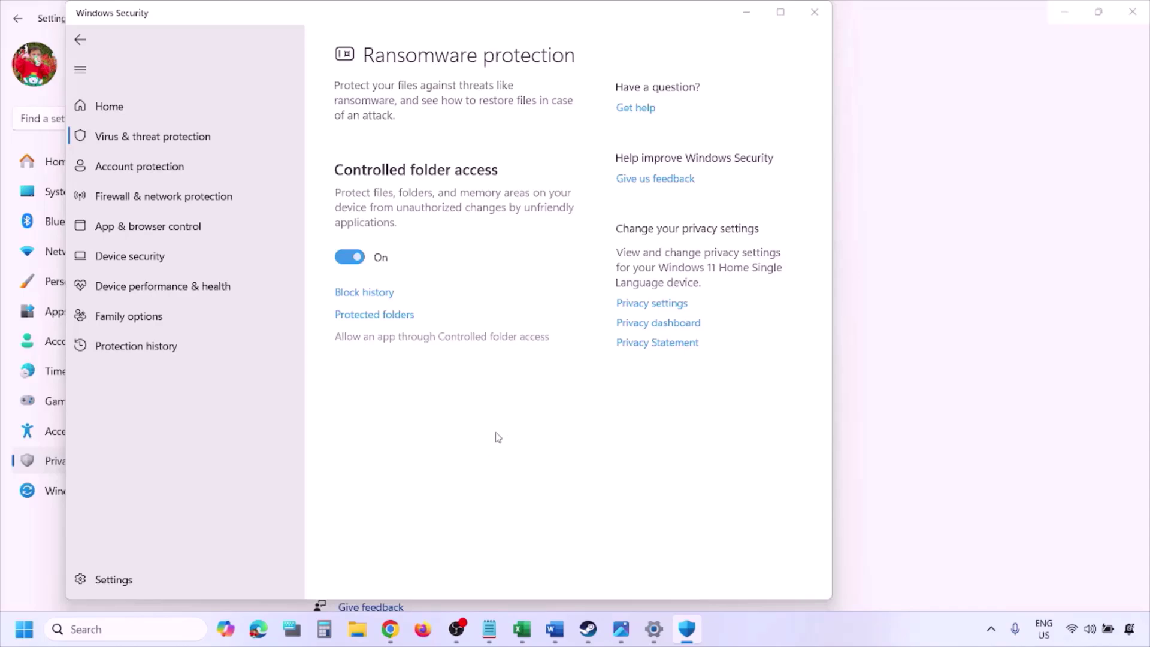
scroll(496, 249, "down", 3)
scroll(418, 171, "up", 3)
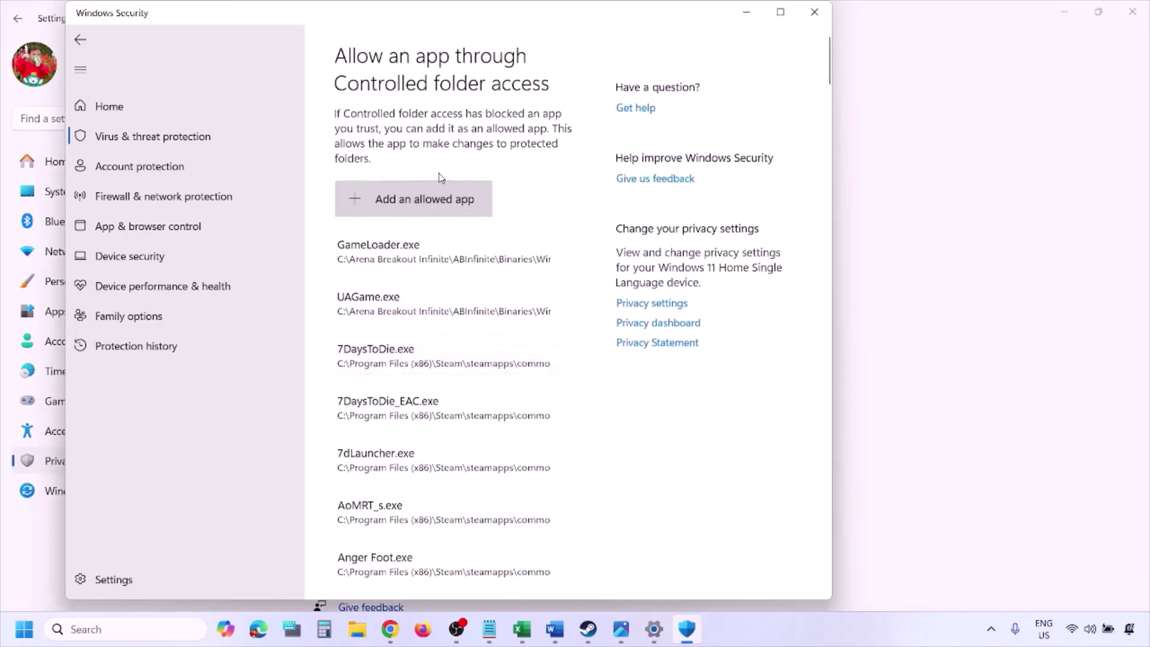
- Start adding an allowed app, browse to C:\Program Files (x86)\Steam\steamapps, and cancel the file selection
left_click(427, 201)
left_click(435, 260)
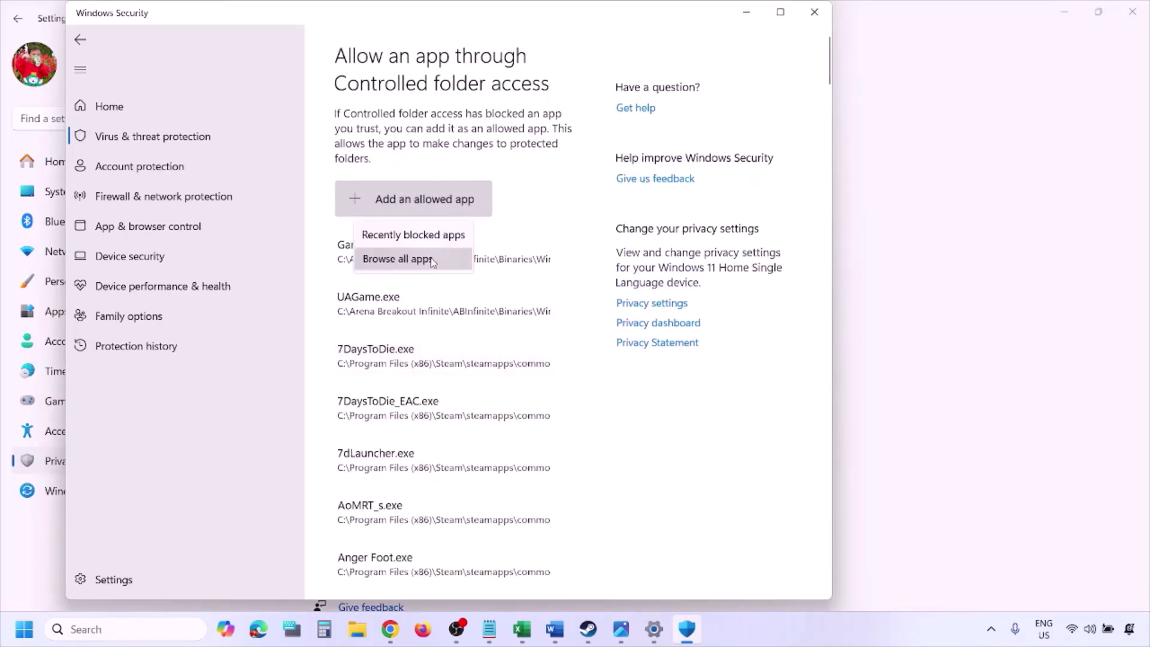
left_click(128, 318)
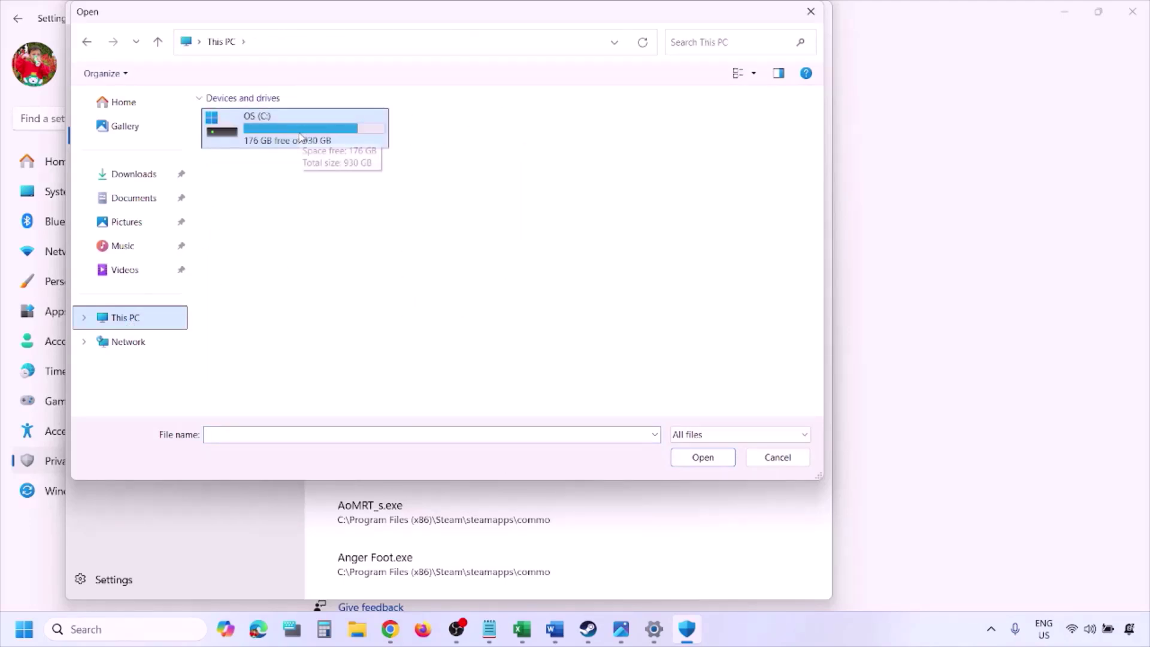
double_click(301, 137)
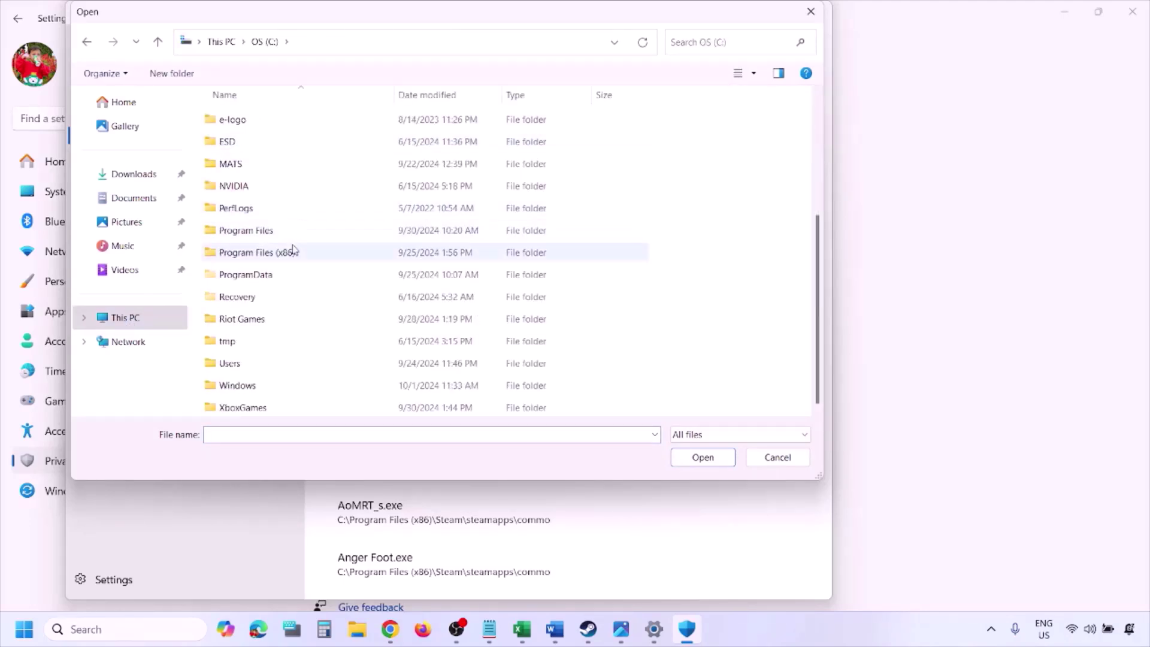
double_click(289, 252)
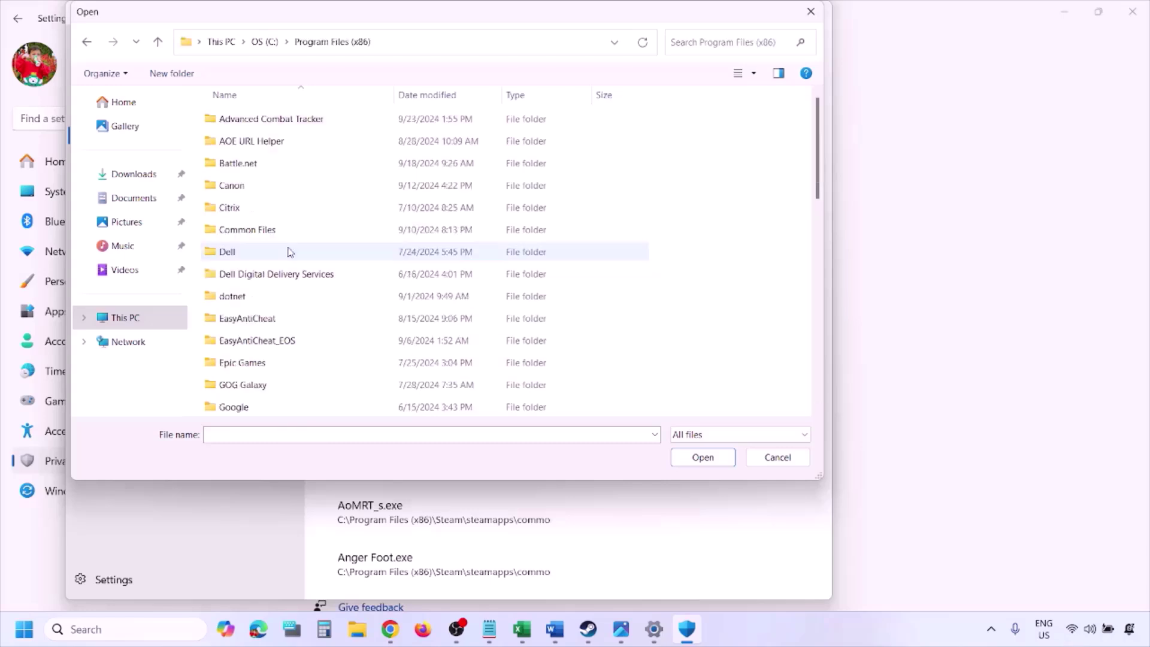
scroll(290, 252, "down", 8)
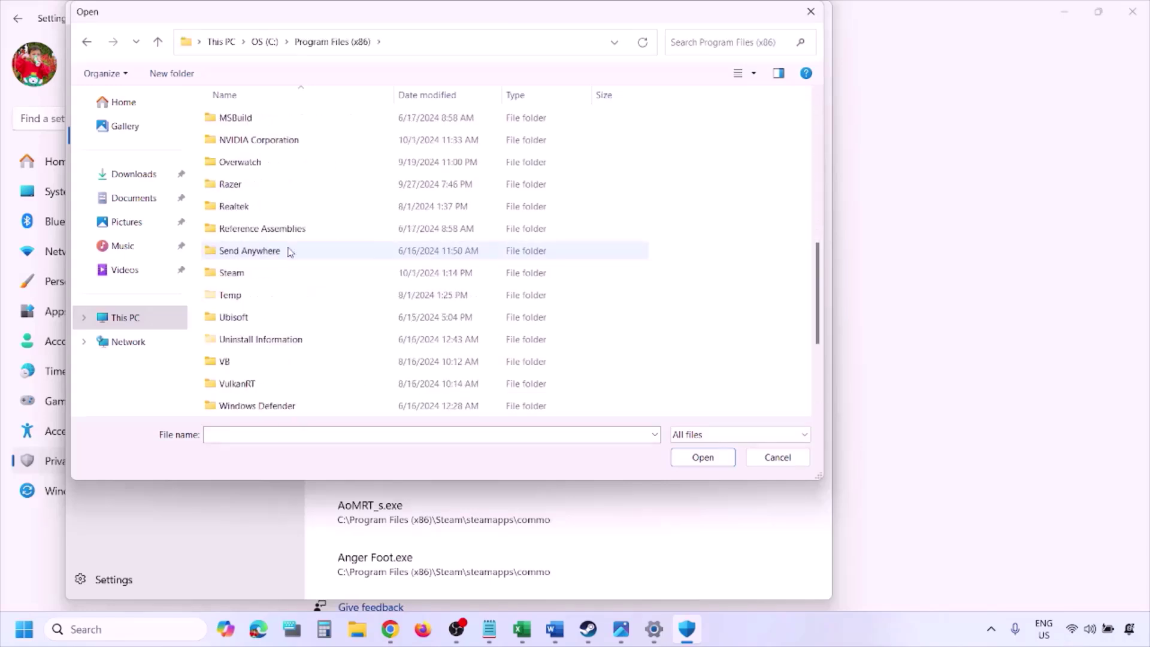
double_click(257, 206)
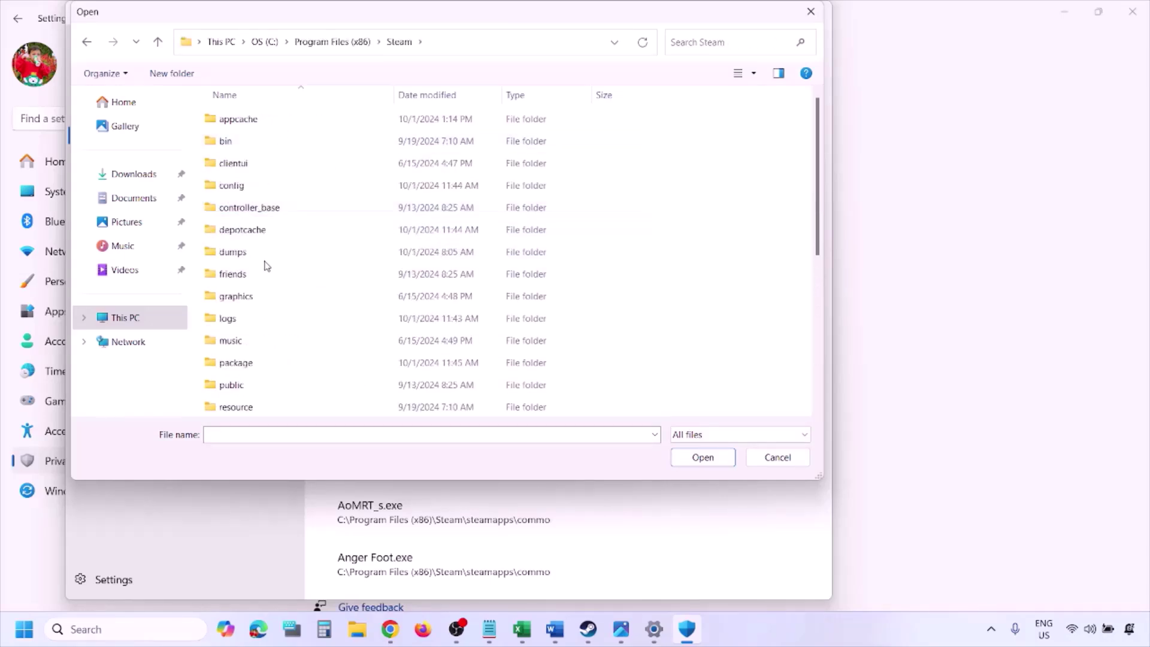
scroll(265, 264, "down", 4)
double_click(262, 233)
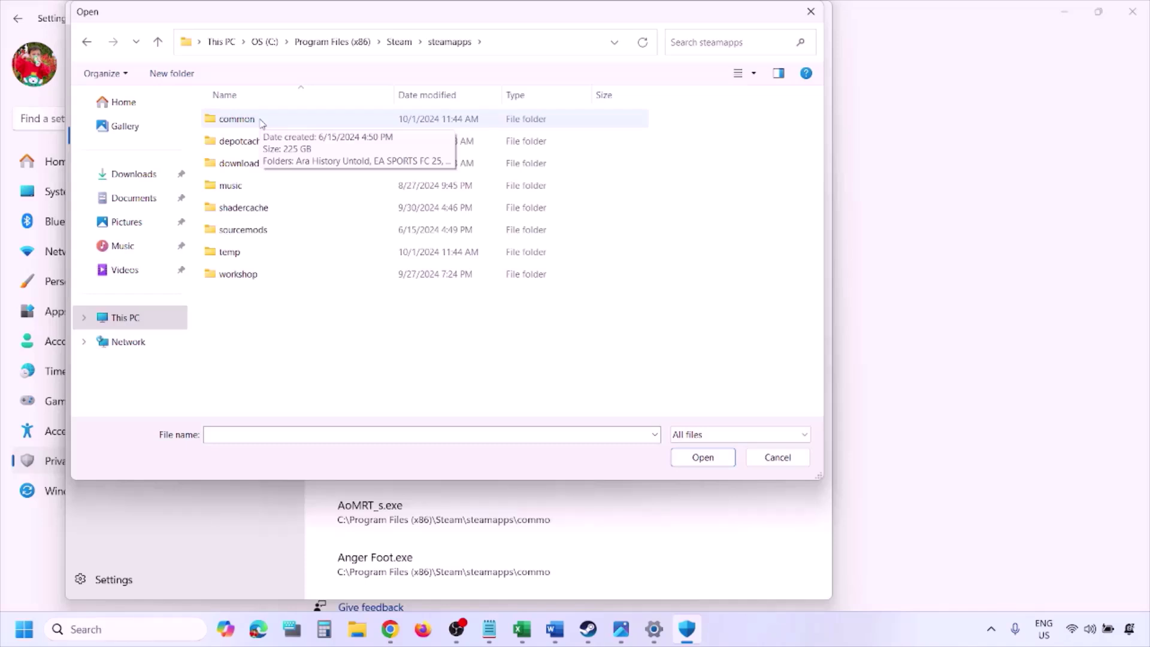
left_click(773, 464)
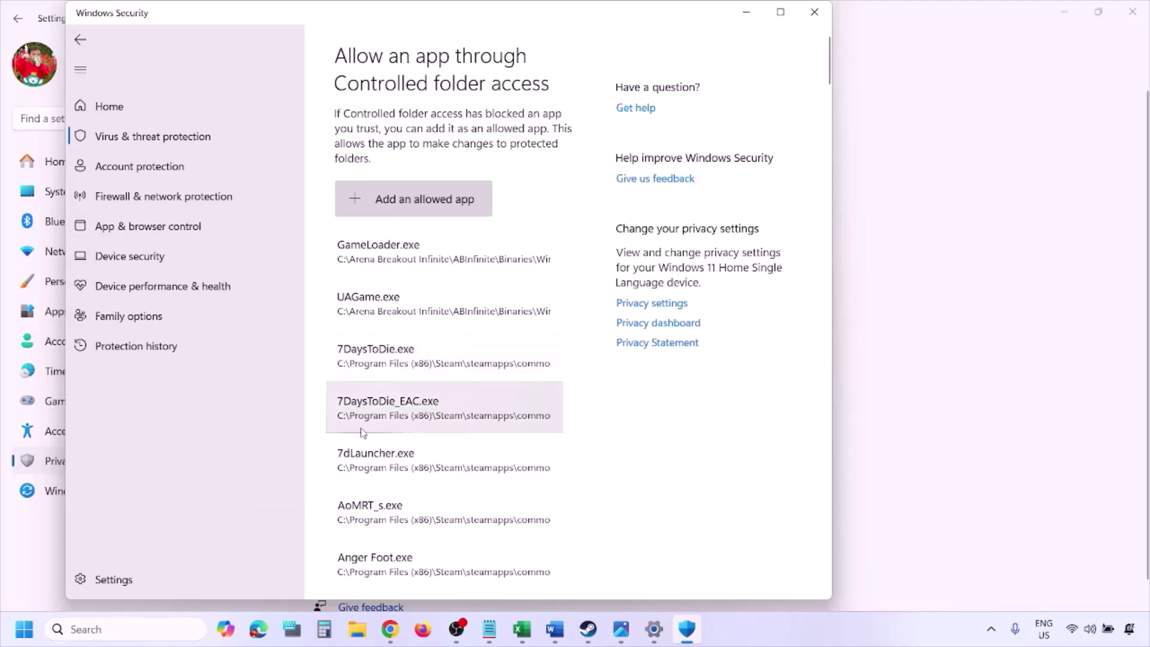
- Search Windows for Control Panel and open it
left_click(118, 629)
type("ontrol")
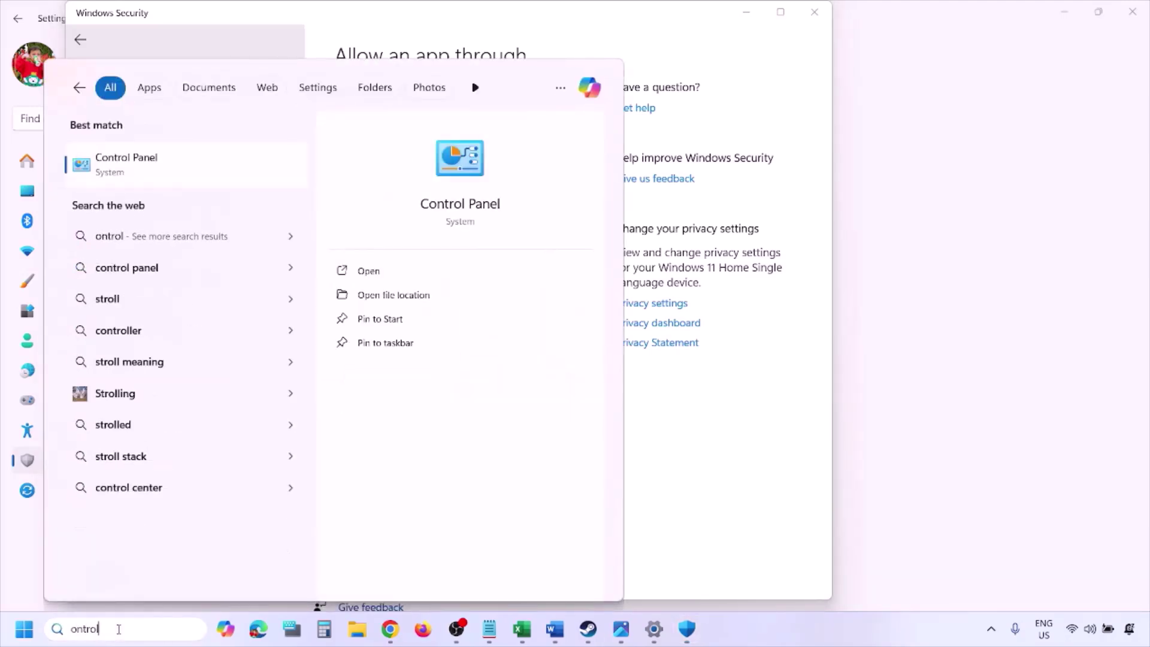
key("Return")
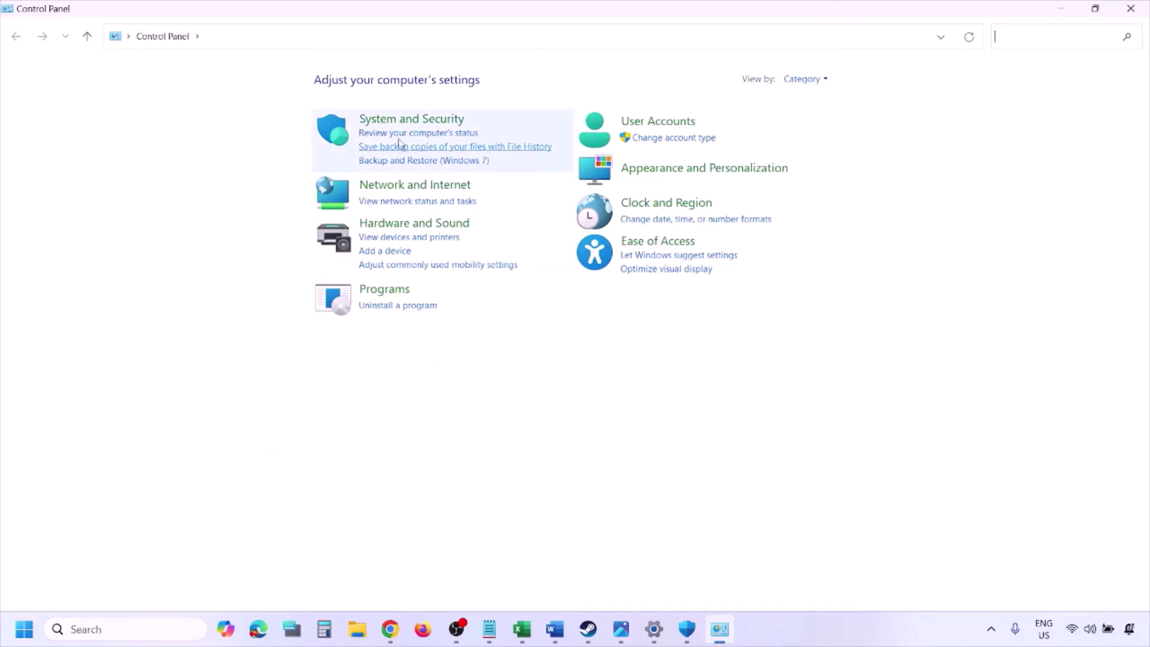
- Open the list of apps allowed through Windows Defender Firewall under System and Security and enable changes to it
left_click(396, 119)
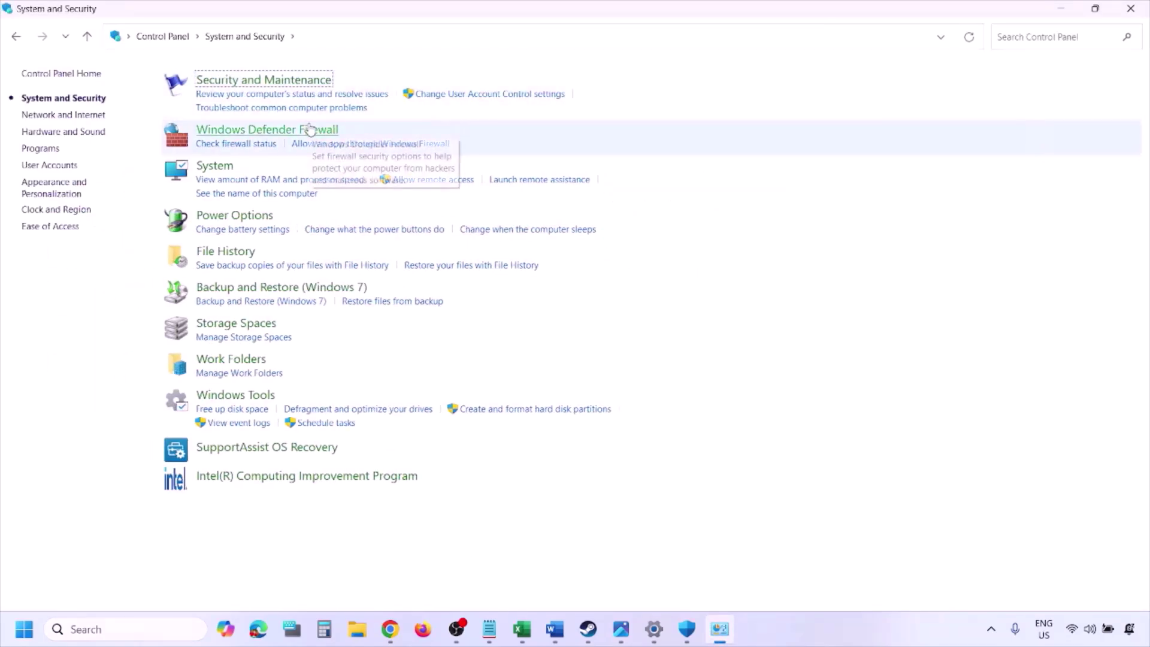
left_click(310, 130)
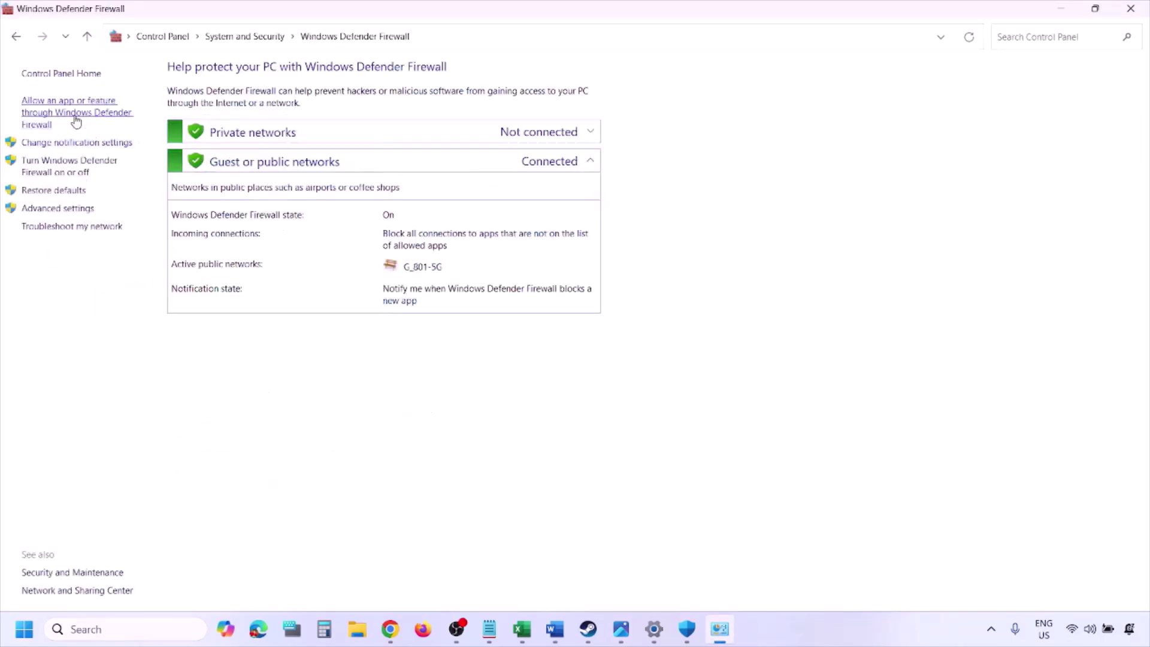
left_click(79, 111)
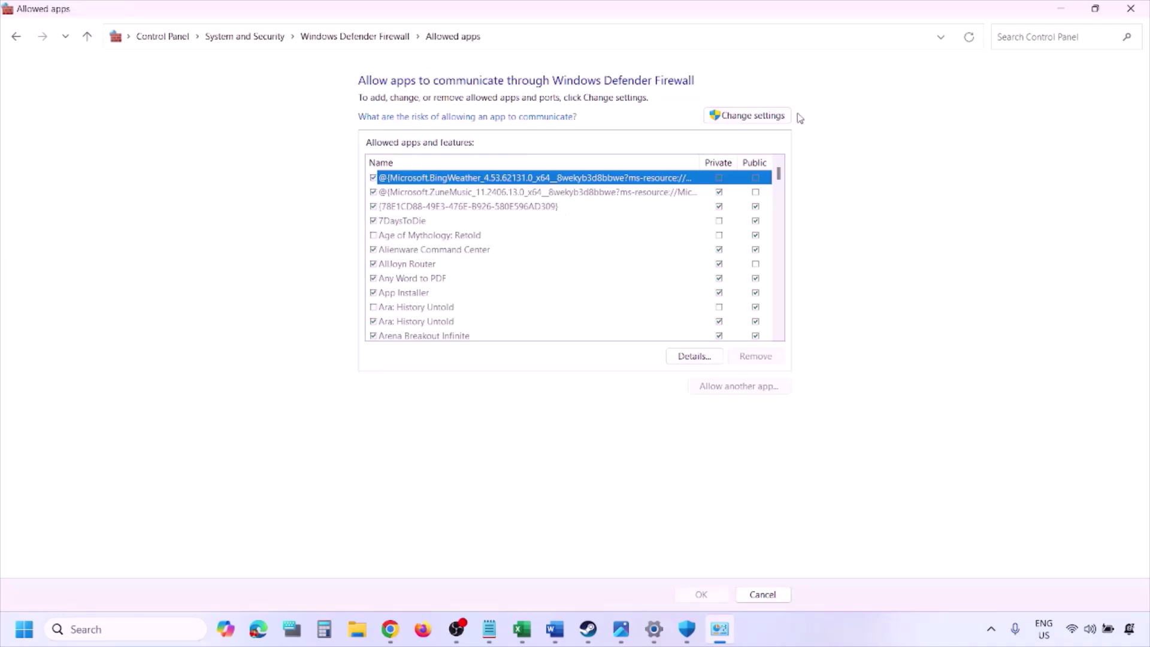
left_click(773, 114)
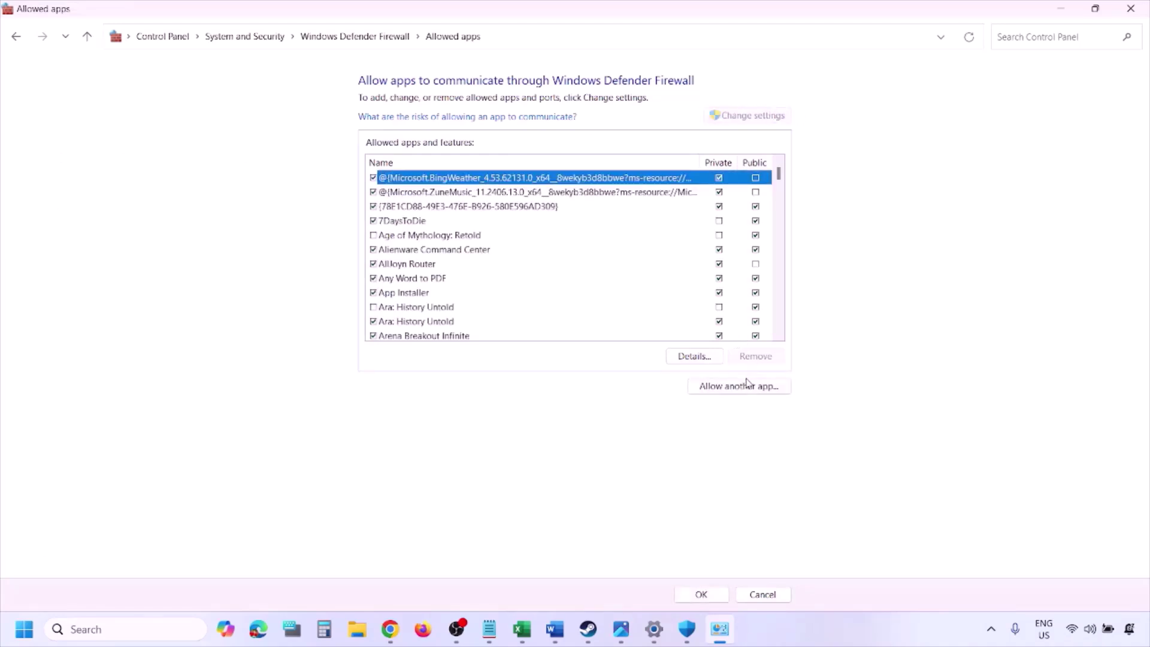
- Start allowing another app through the firewall, browse to This PC, cancel the selection, and close the allowed apps window
left_click(746, 385)
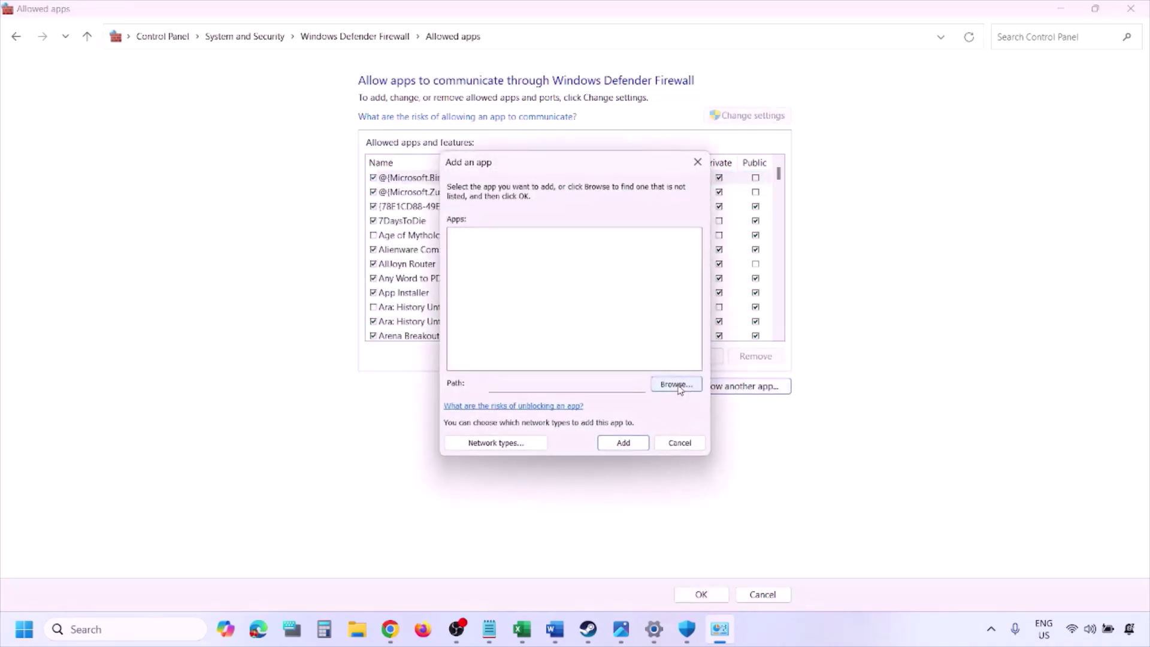
left_click(677, 385)
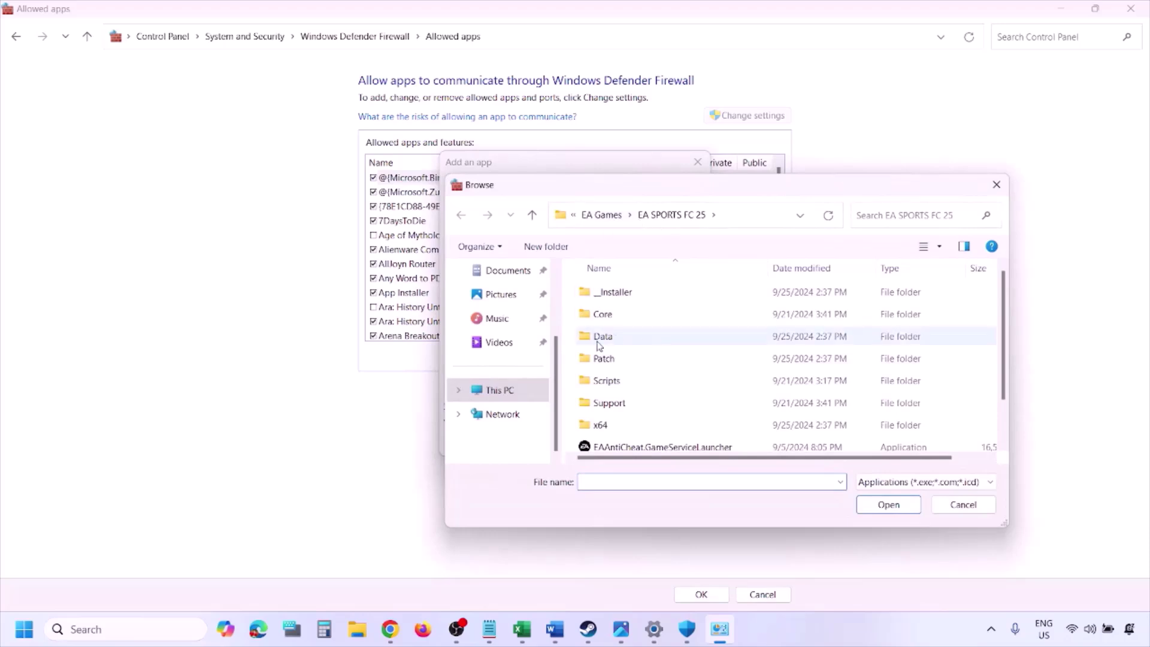
left_click(527, 395)
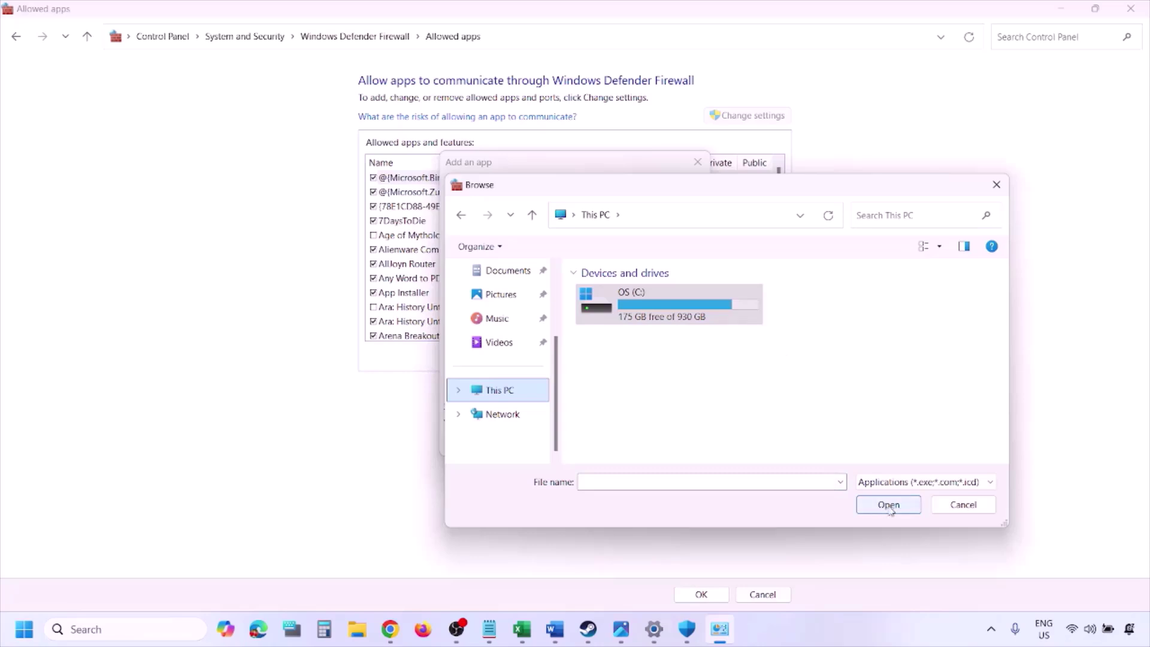
left_click(963, 505)
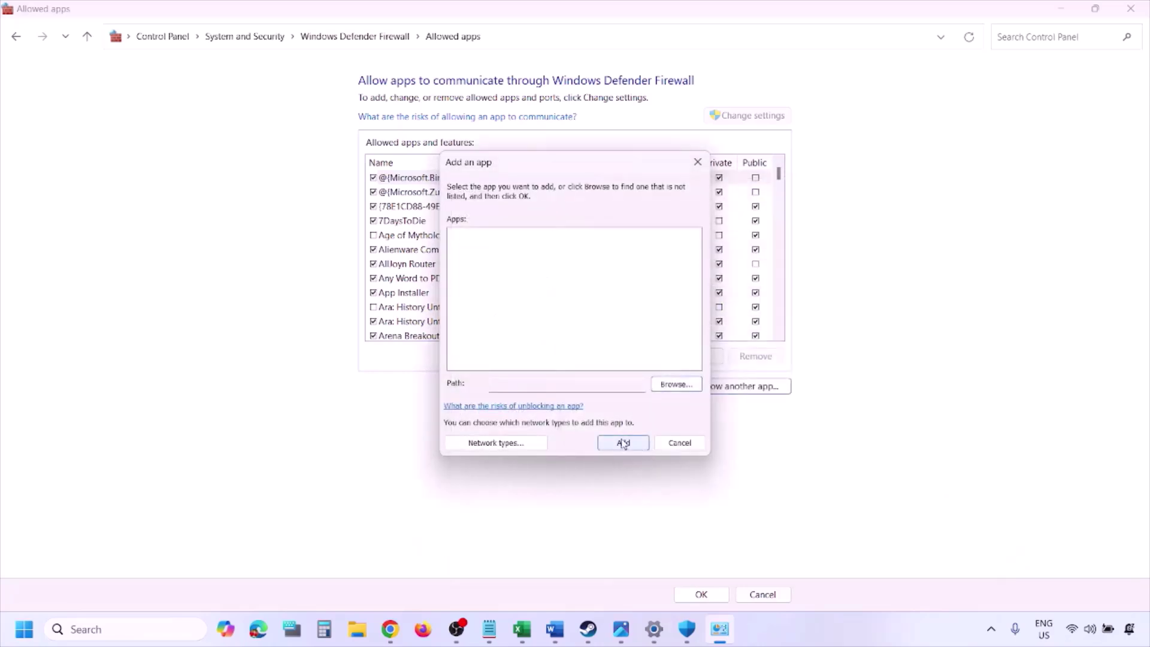
left_click(677, 444)
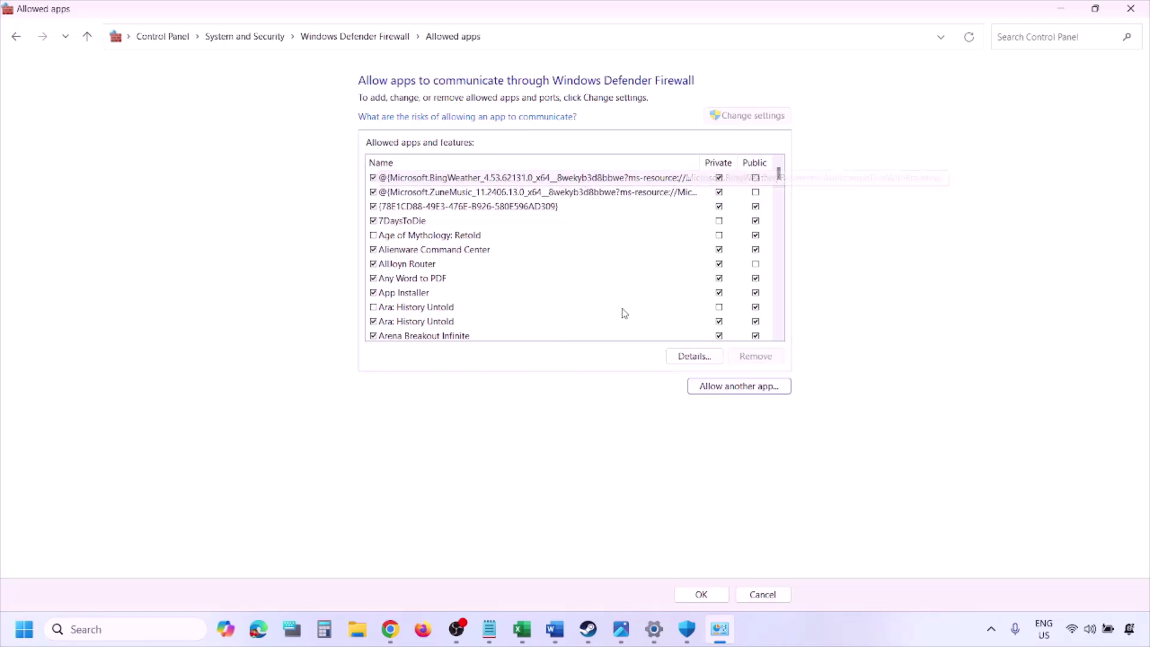
left_click(1131, 9)
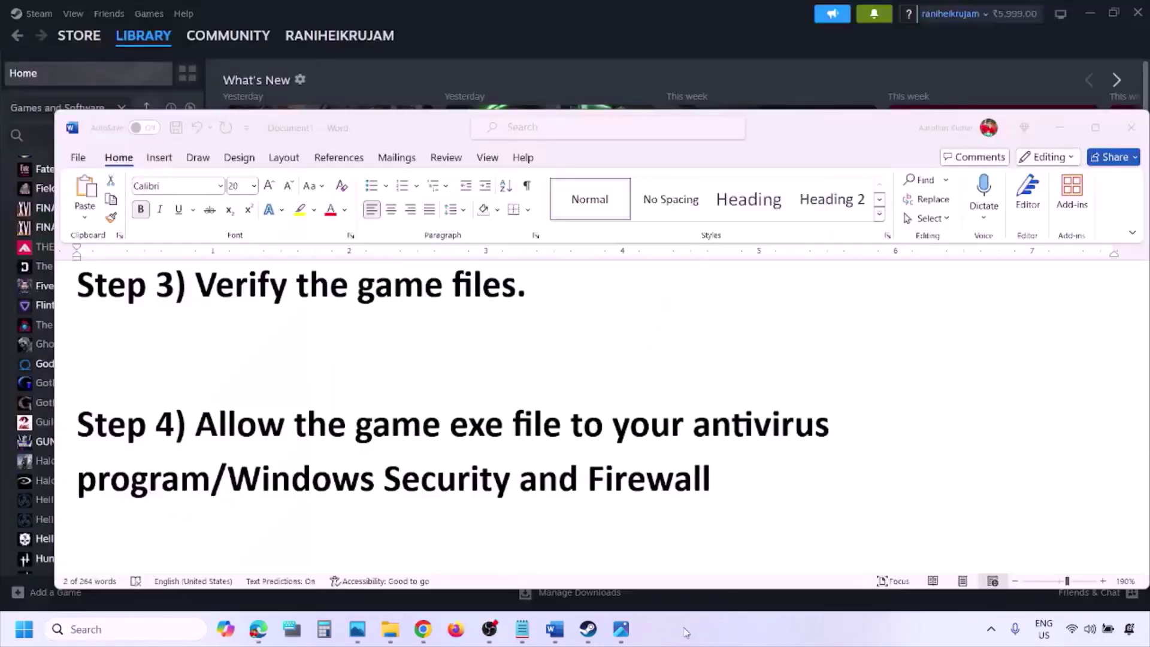
- Review Step 5 on clean graphics driver installation in the Word document, highlighting the NVIDIA and AMD links
scroll(412, 410, "down", 3)
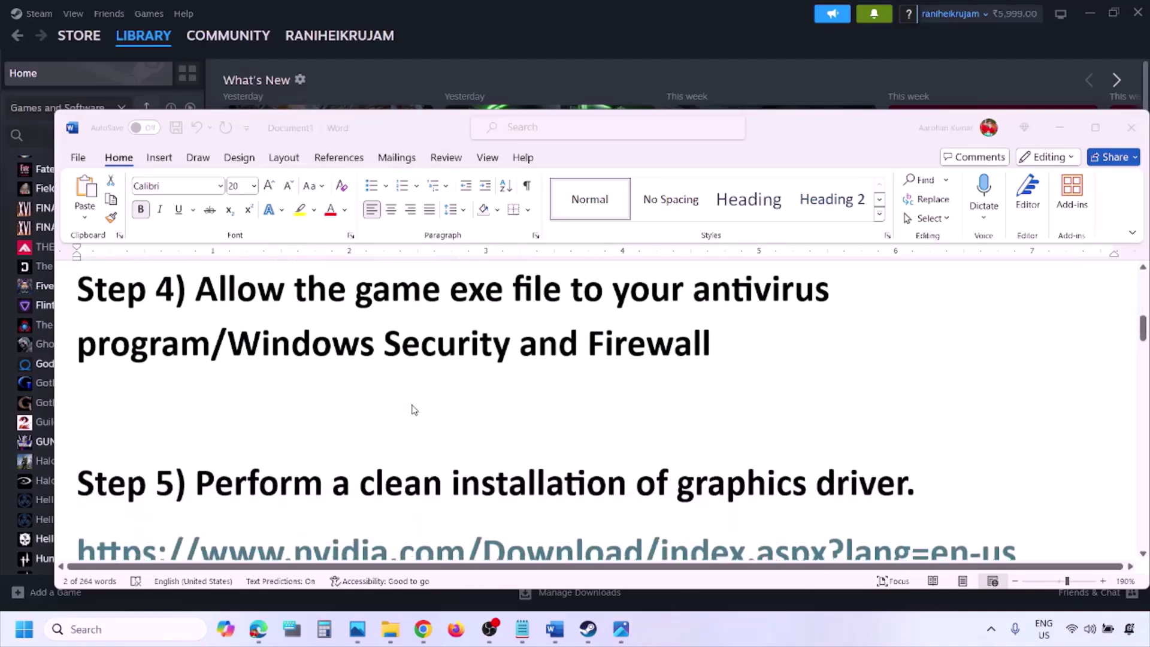
scroll(373, 430, "down", 1)
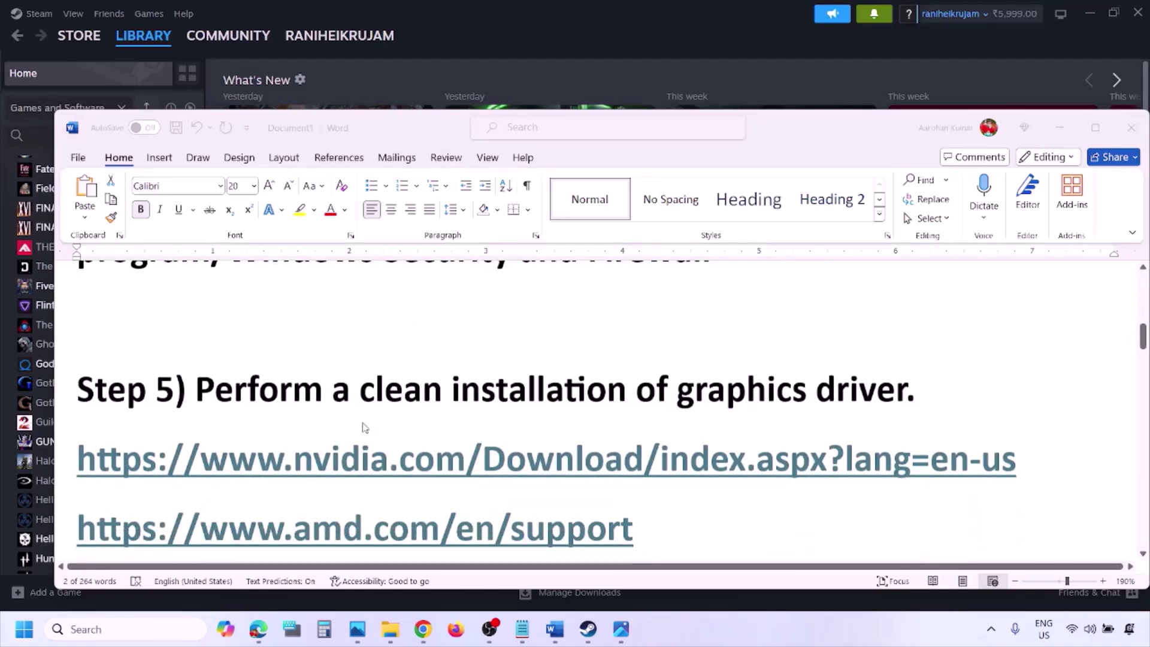
double_click(284, 393)
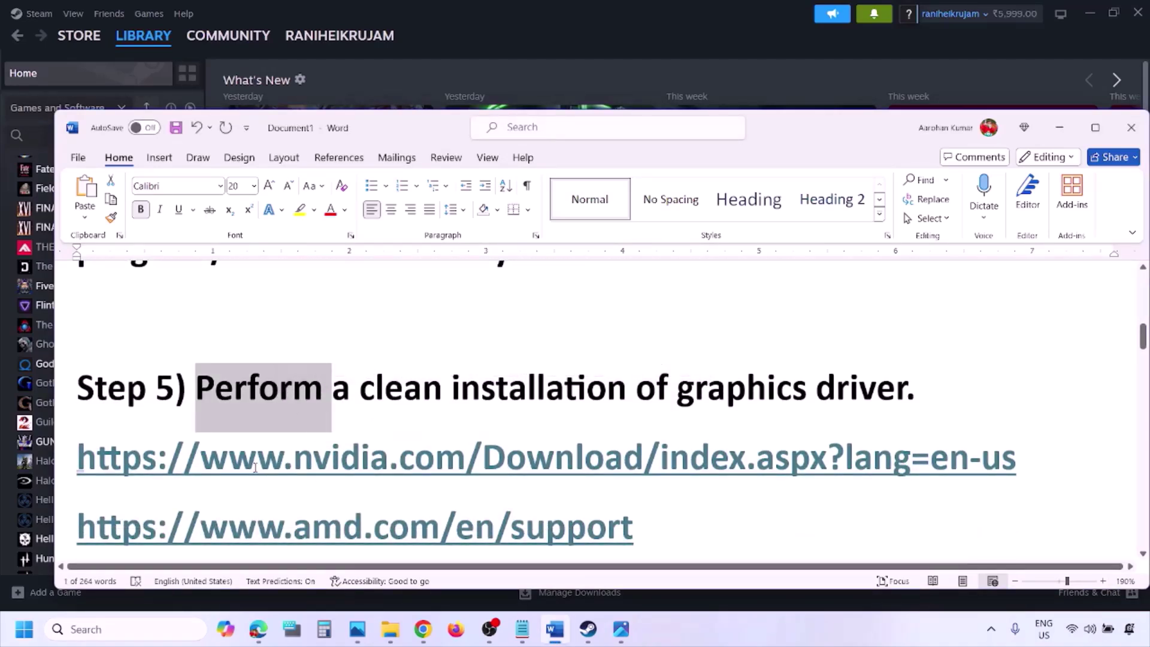
left_click_drag(254, 467, 413, 467)
scroll(413, 467, "down", 1)
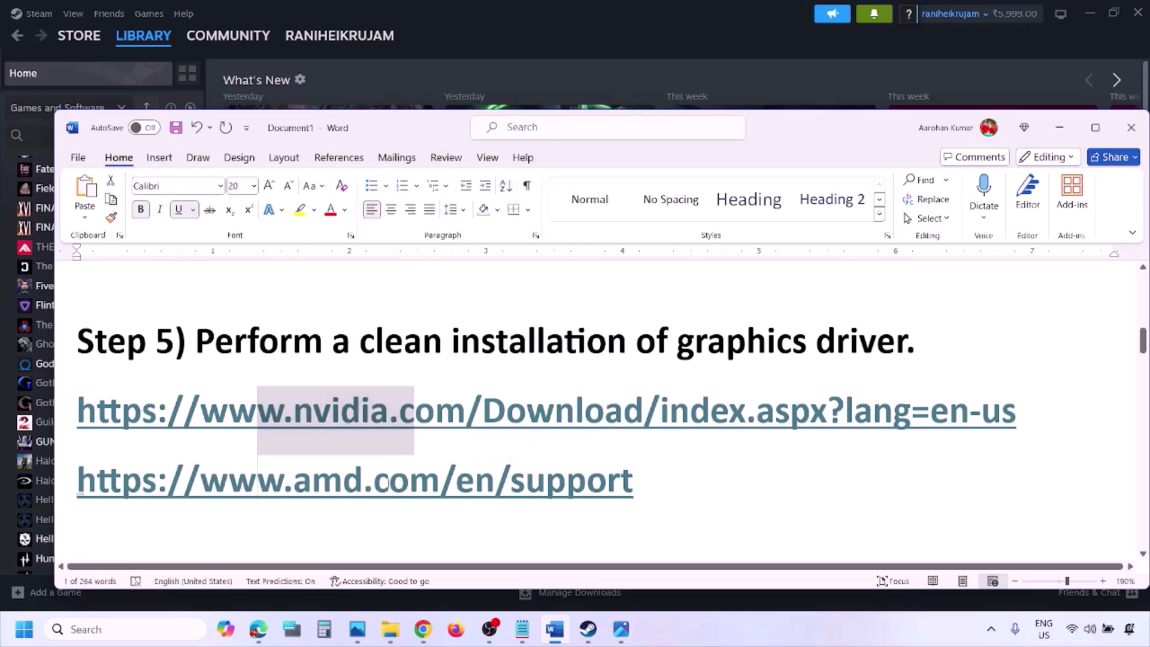
left_click_drag(258, 479, 608, 480)
left_click(756, 620)
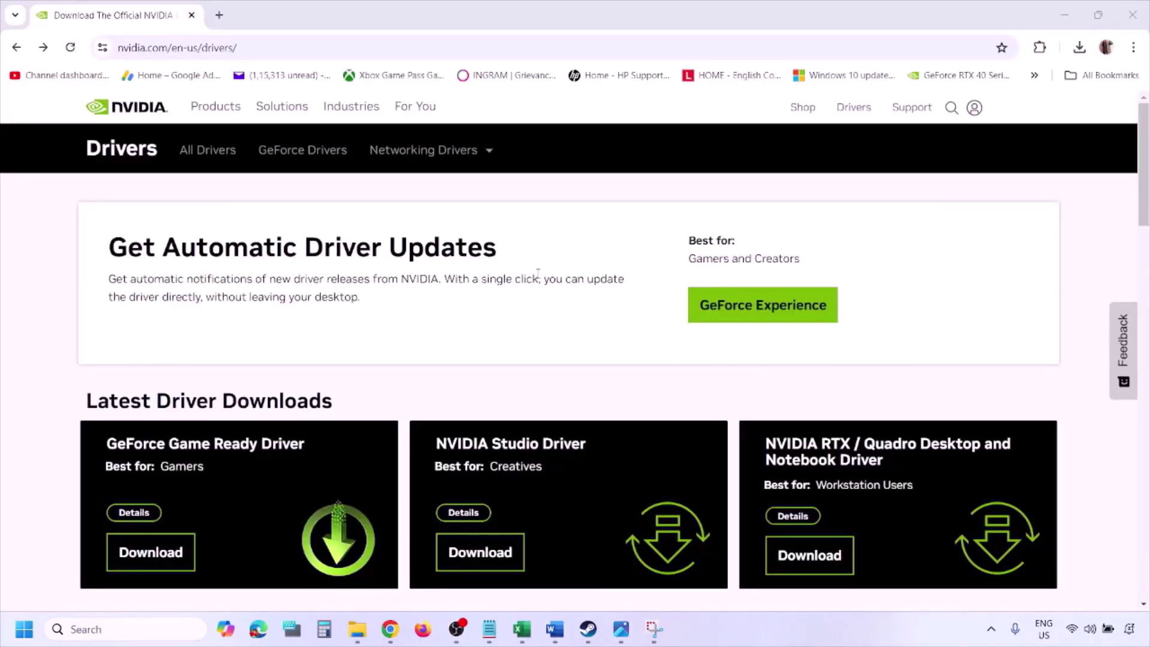
- Search NVIDIA's driver page for the GeForce RTX 3050 Laptop GPU driver with Windows 11 as the operating system
scroll(269, 366, "down", 8)
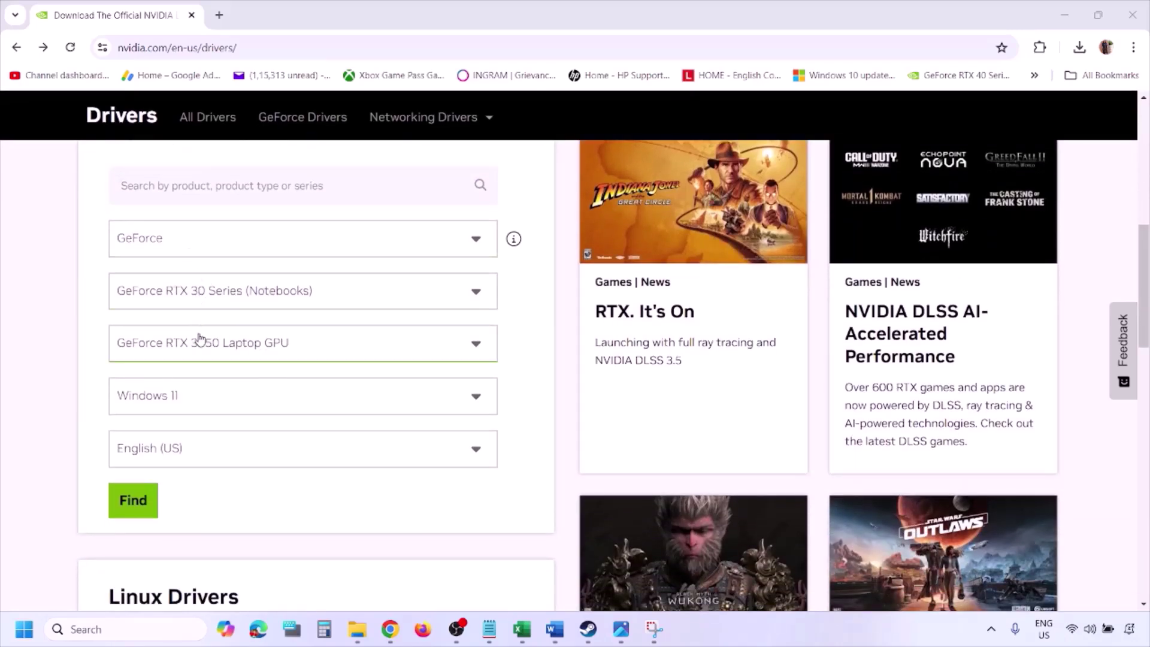
left_click(190, 399)
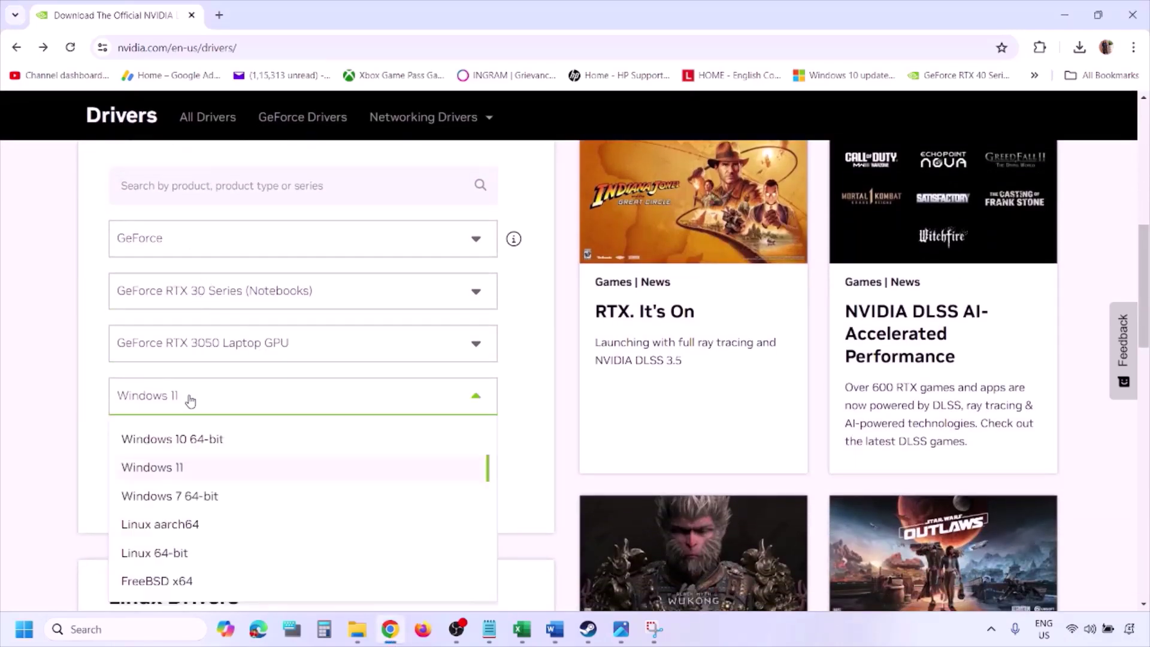
left_click(168, 472)
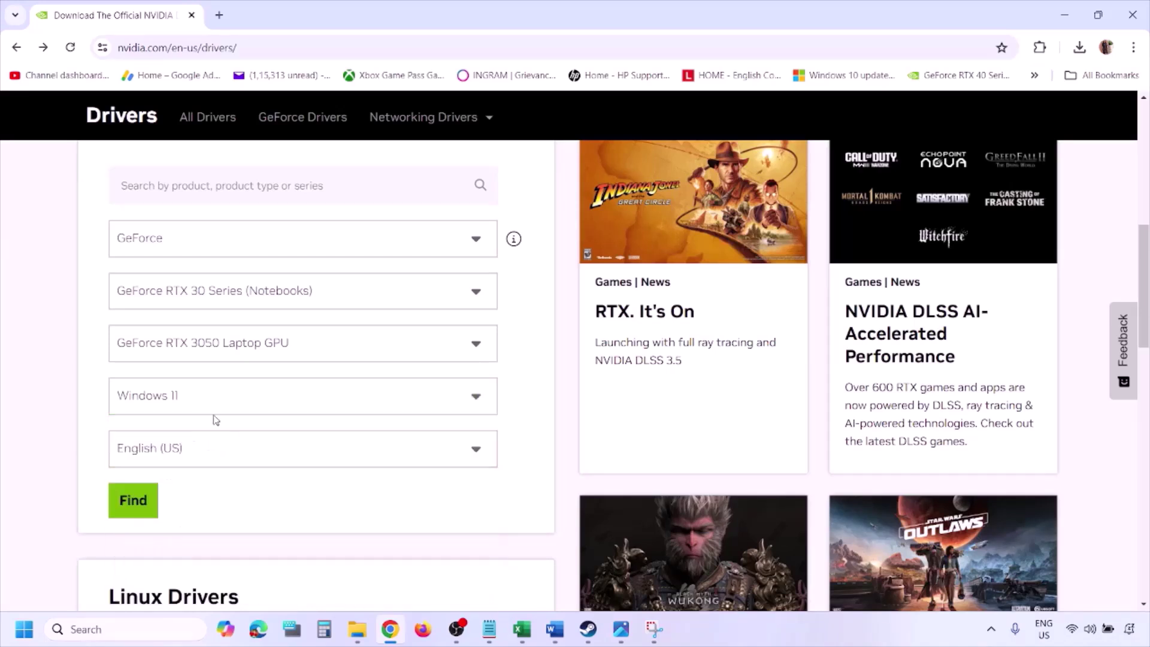
left_click(131, 500)
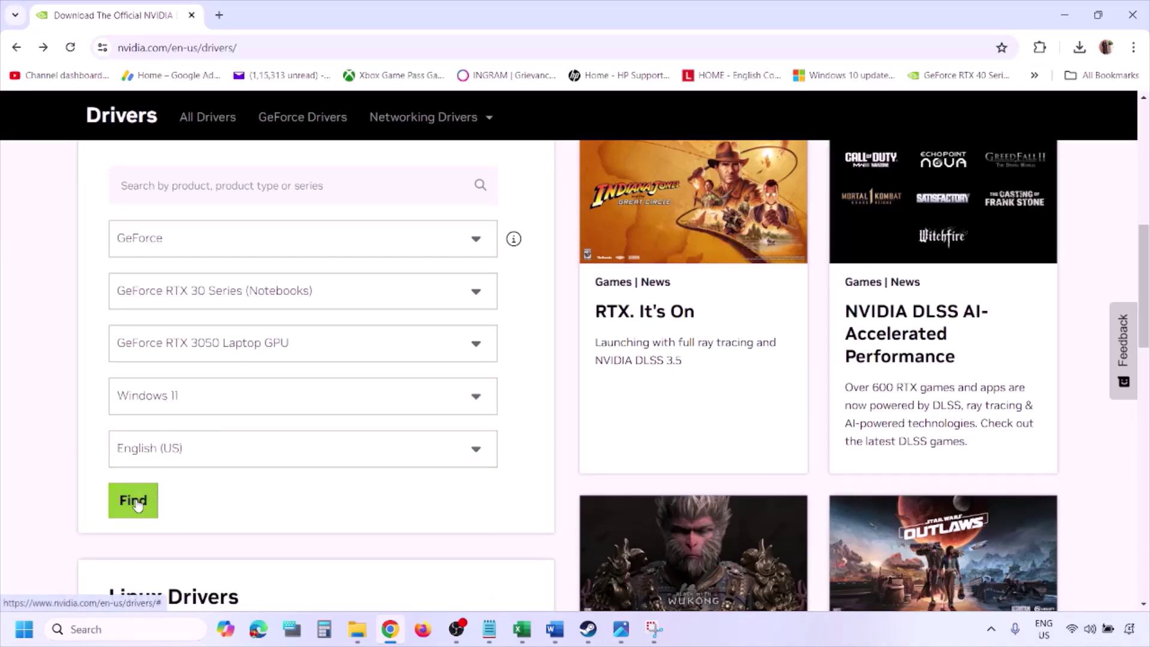
- Switch to Photos and view images 1.png through 5.png showing the driver download and the clean installation options
left_click(623, 636)
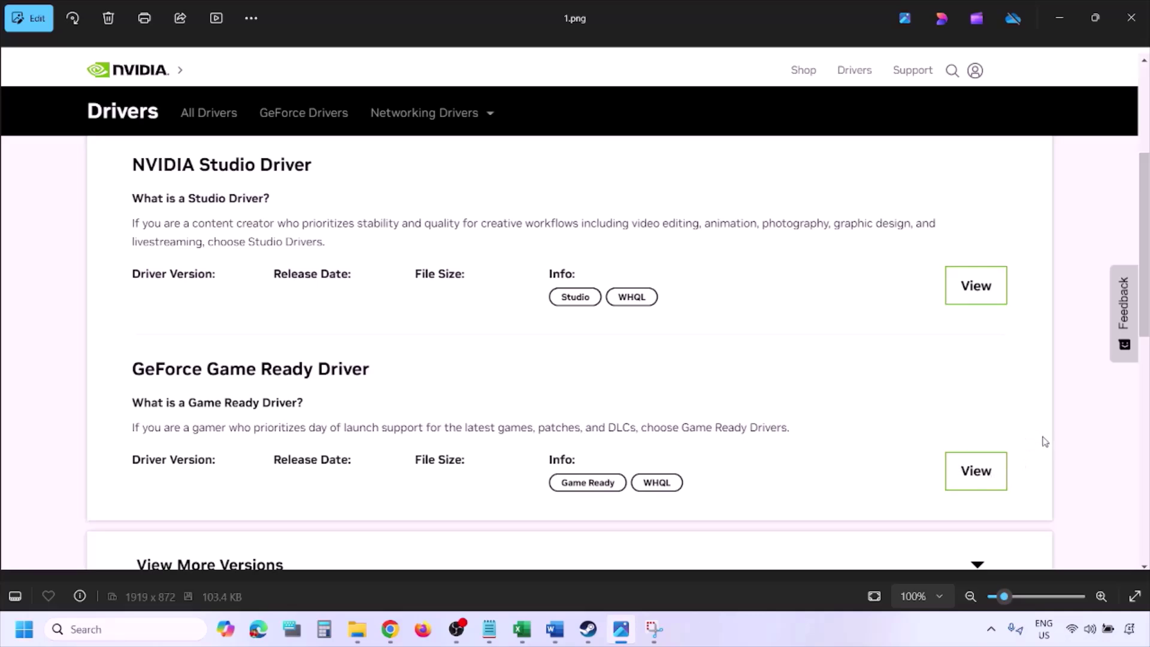
key("Right")
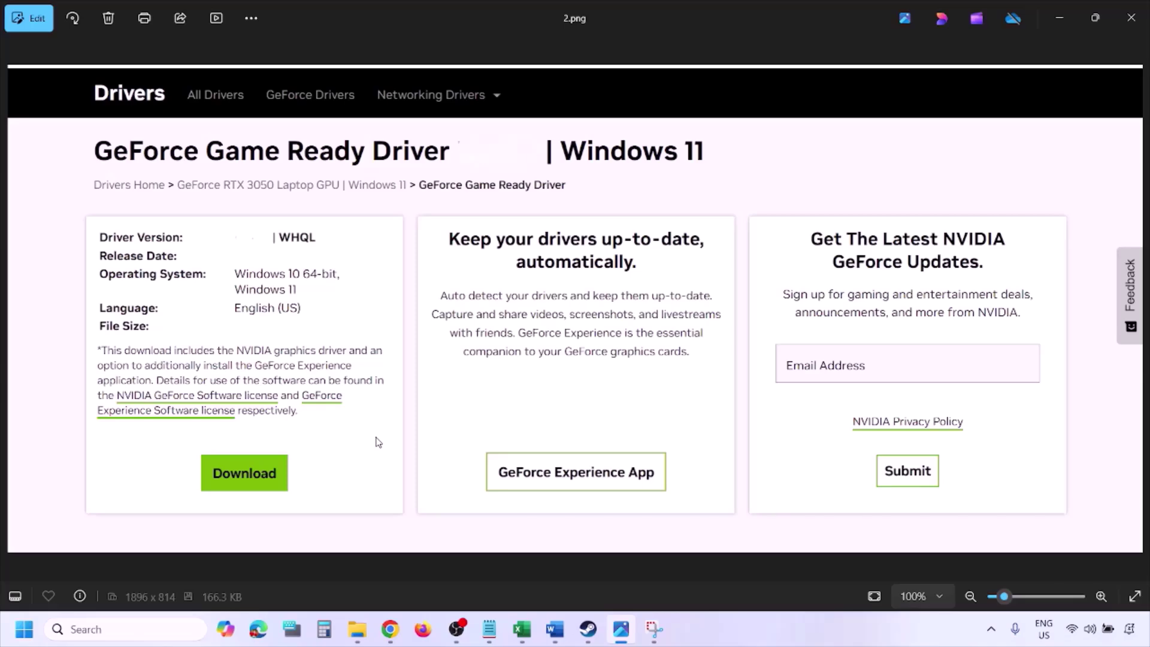
key("Right")
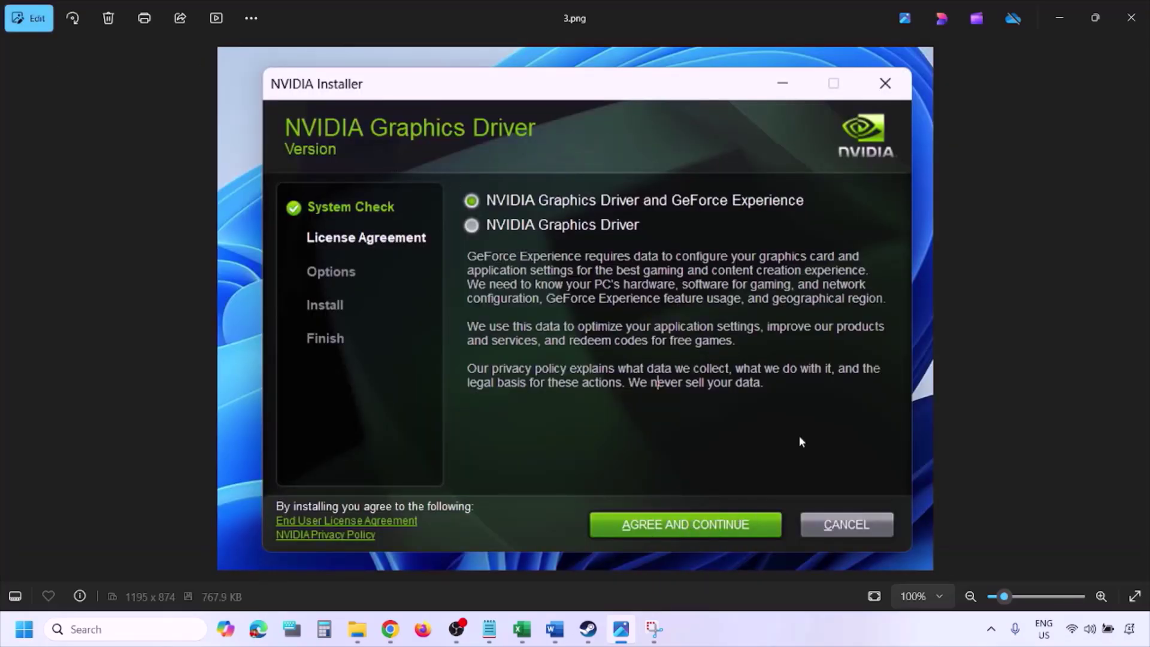
key("Right")
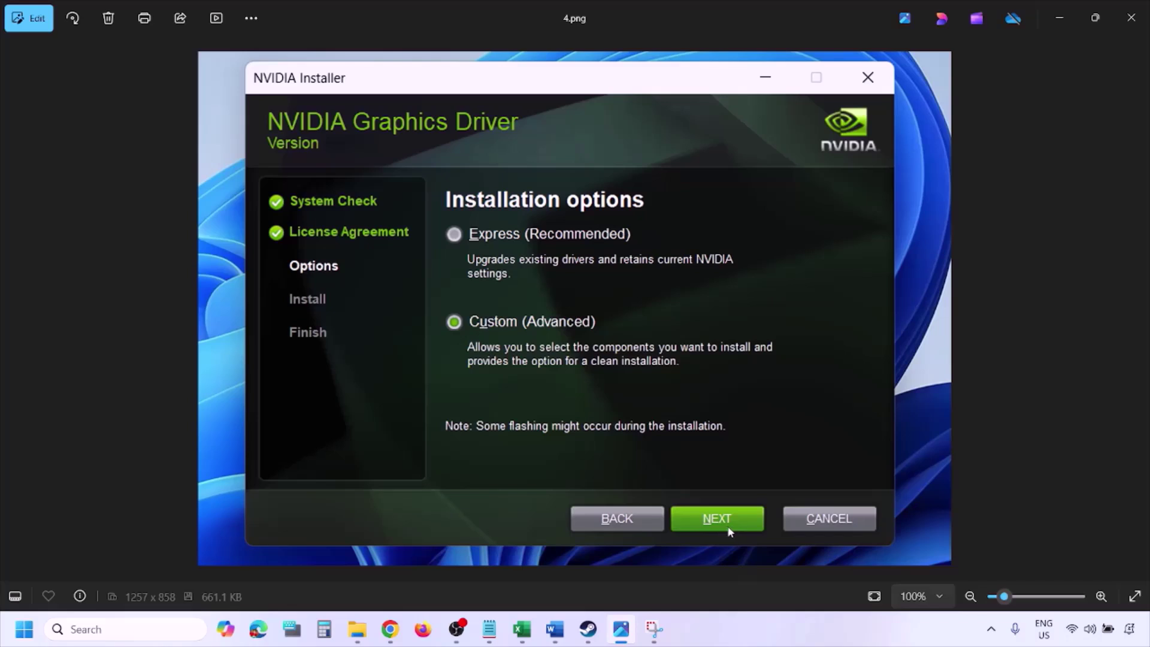
key("Right")
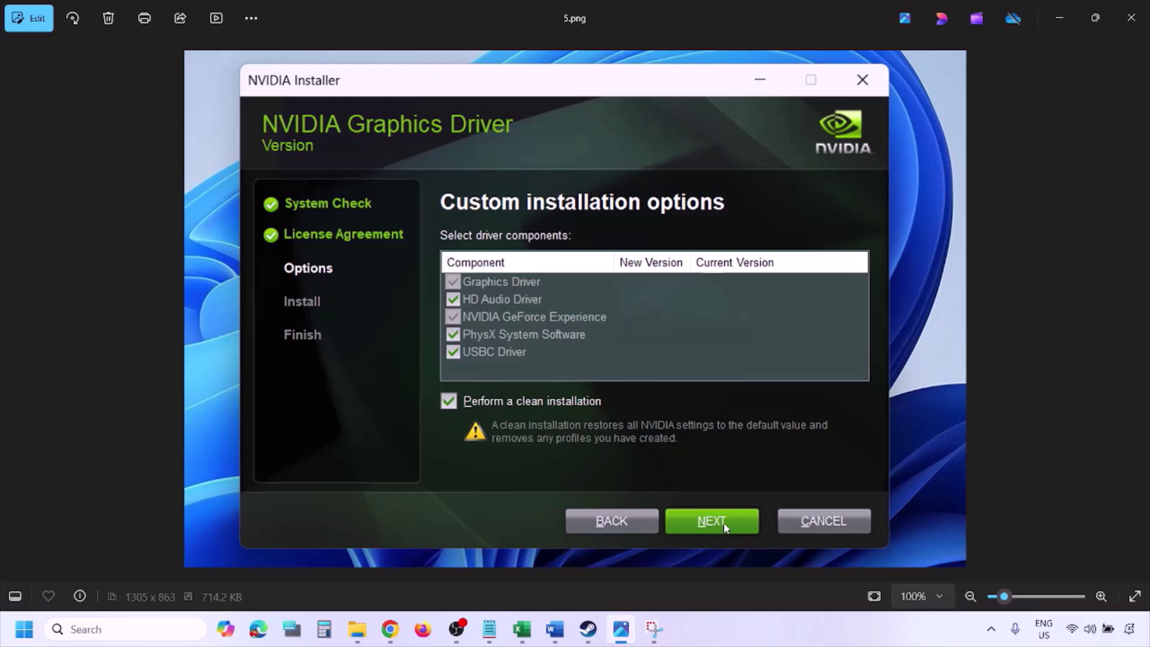
- Show the Start menu's power options with the Restart choice and dismiss them without choosing one
left_click(24, 629)
left_click(436, 578)
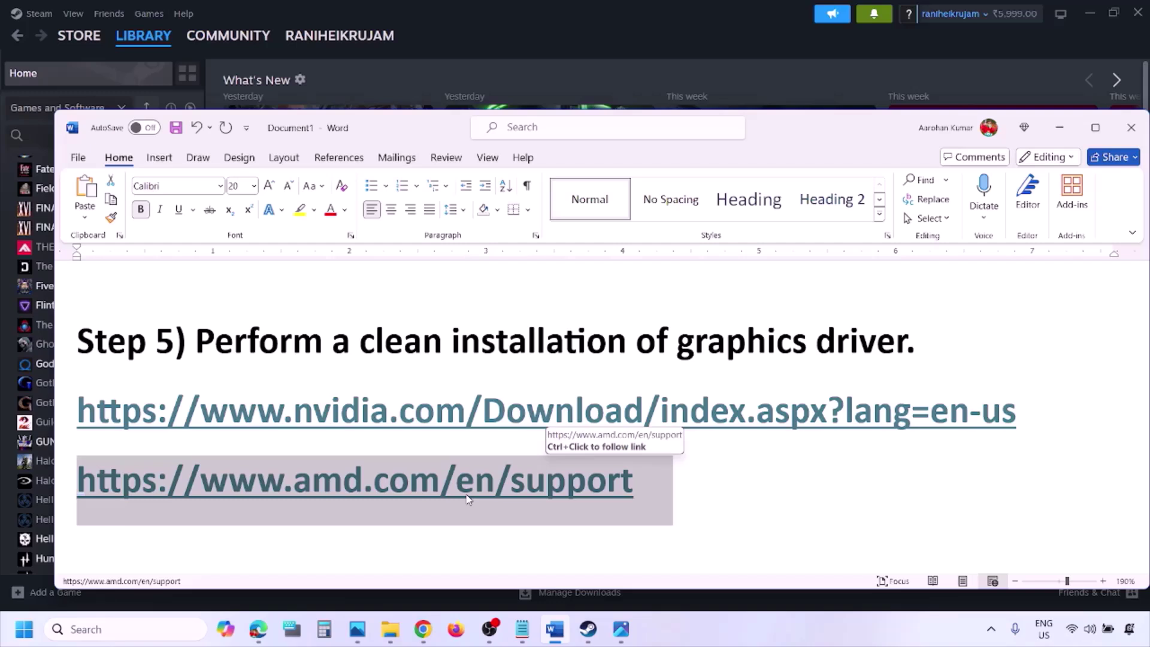
left_click(23, 629)
left_click(432, 577)
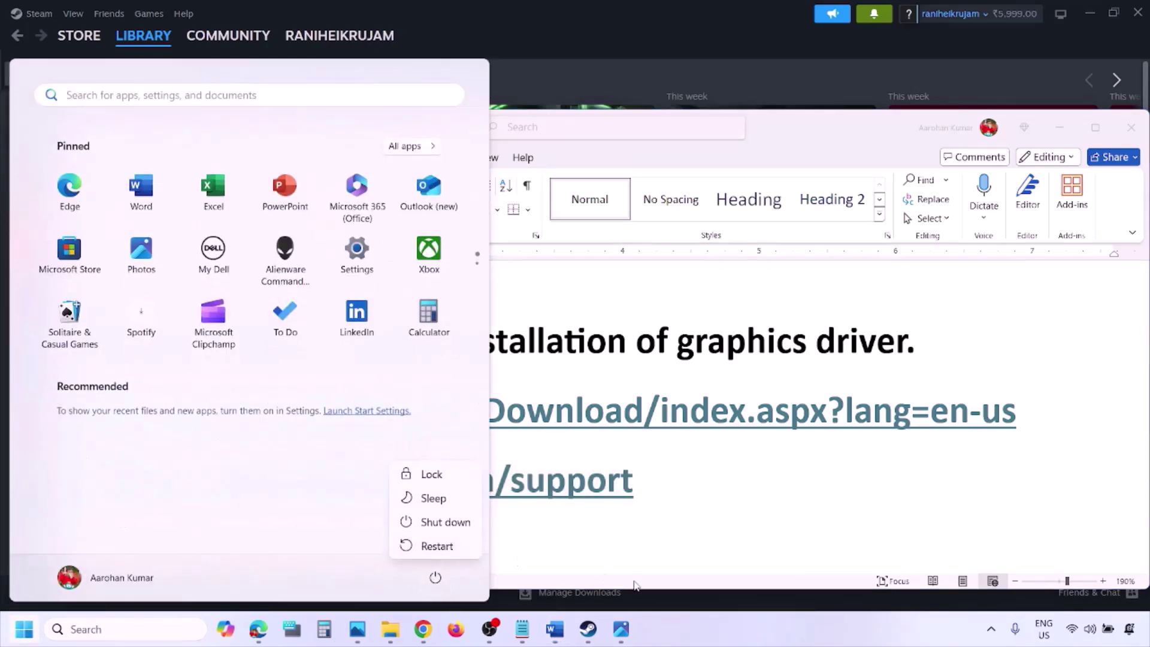
left_click(726, 634)
- Delete the AMD support link under Step 5 in the Word document
key("Delete")
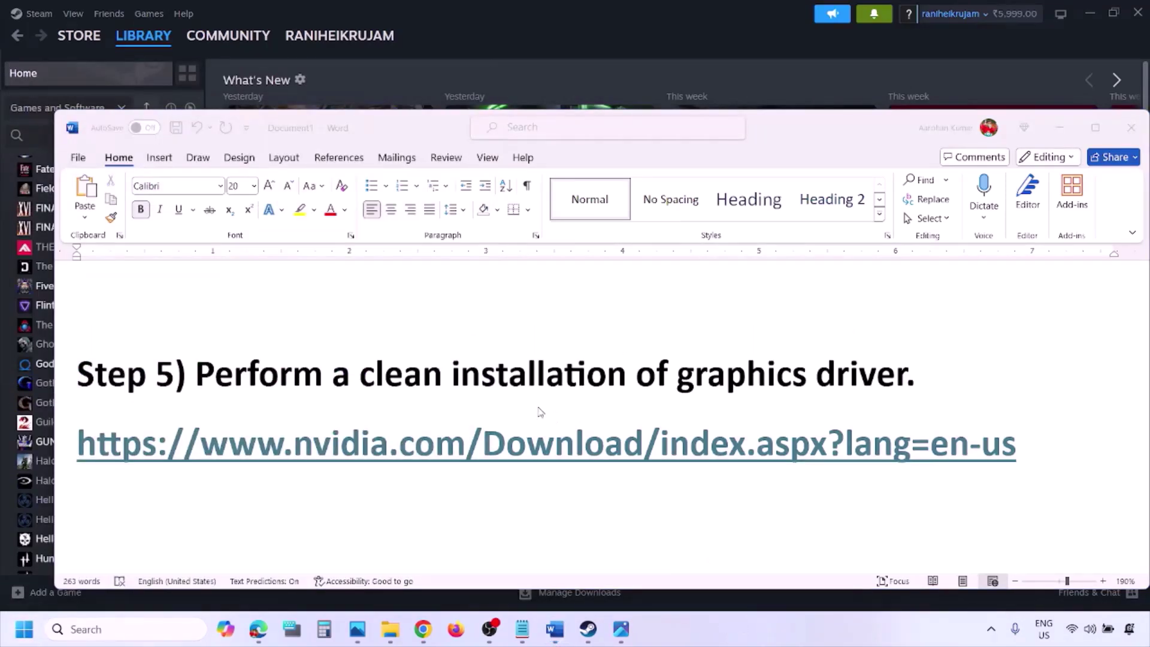
scroll(539, 411, "down", 4)
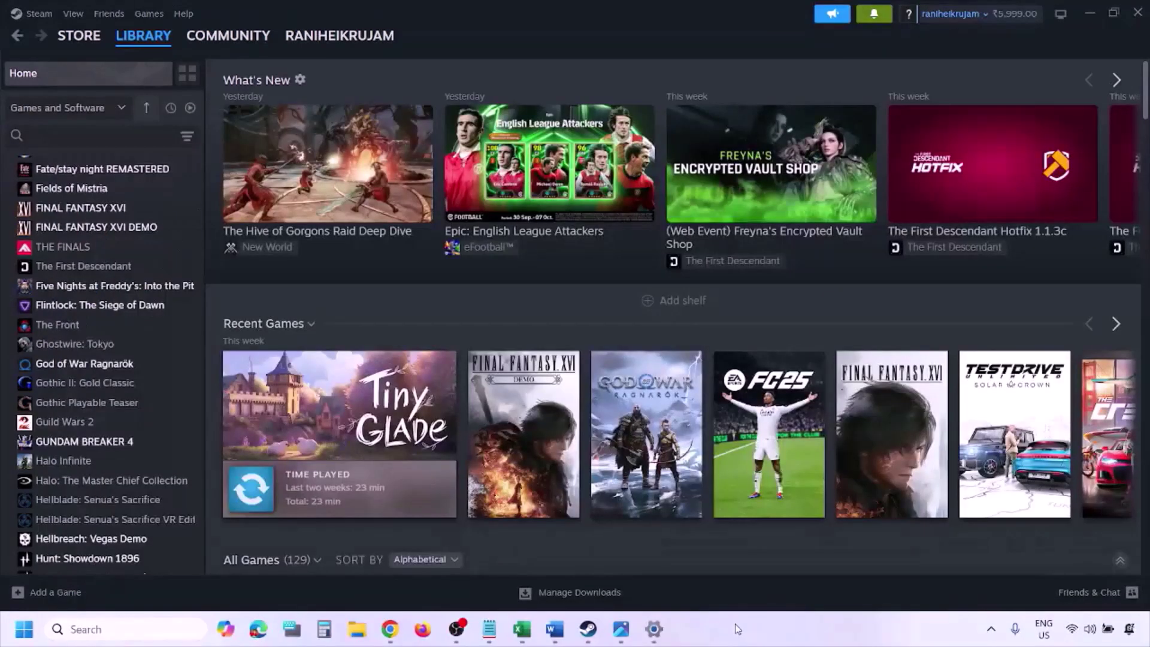
- Search Windows for "graphics" and open Graphics settings
left_click(139, 625)
type("graphi")
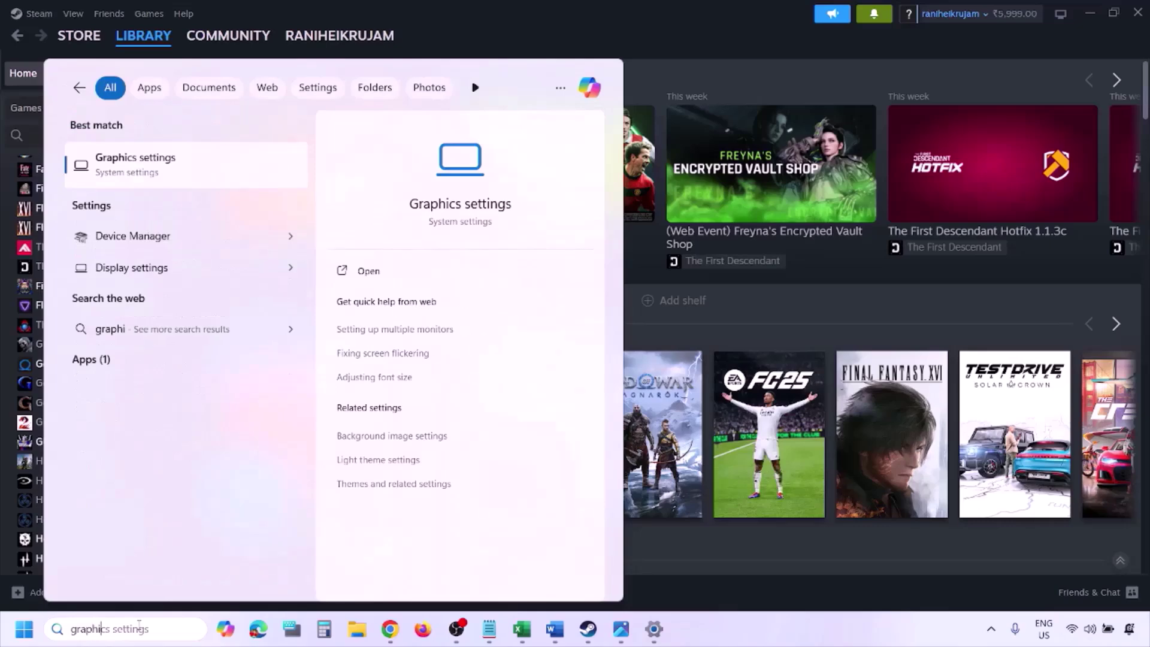
type("cs")
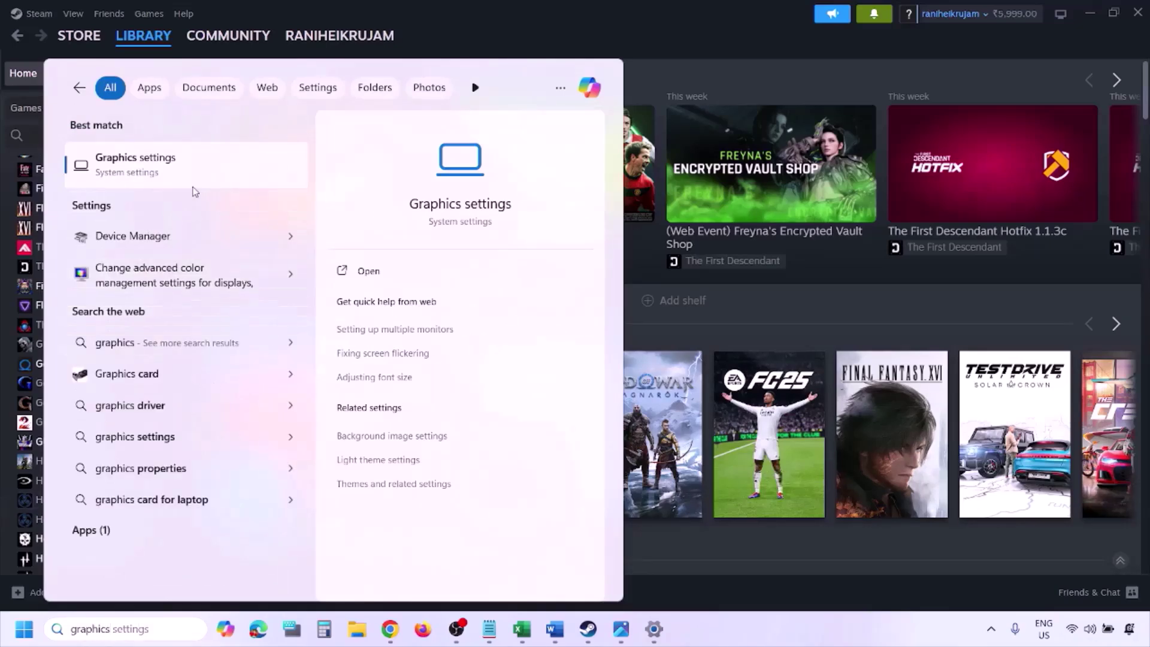
left_click(171, 172)
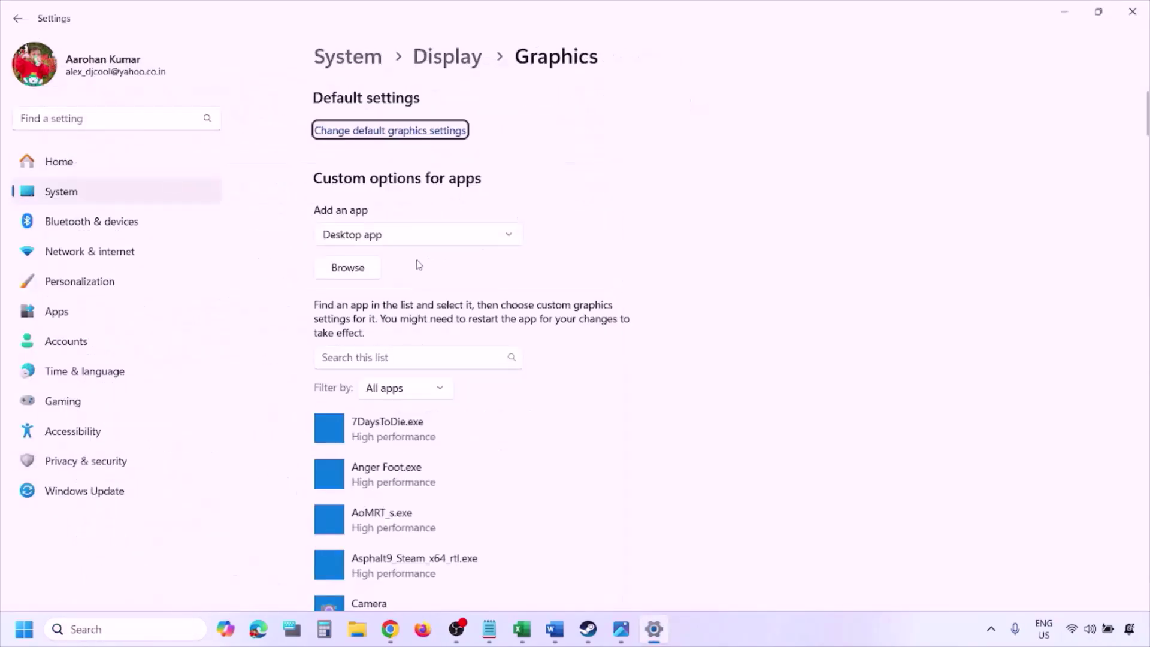
- Browse for a desktop app to add, going to C:\Program Files (x86)\Steam\steamapps, and cancel without adding one
left_click(359, 268)
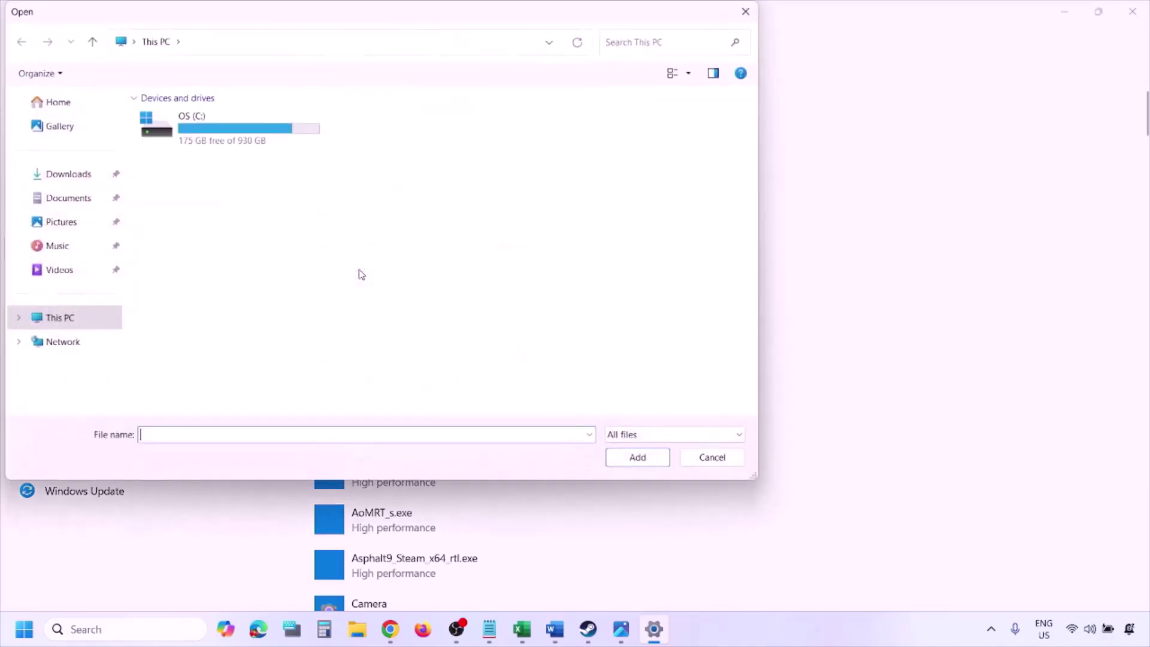
double_click(243, 138)
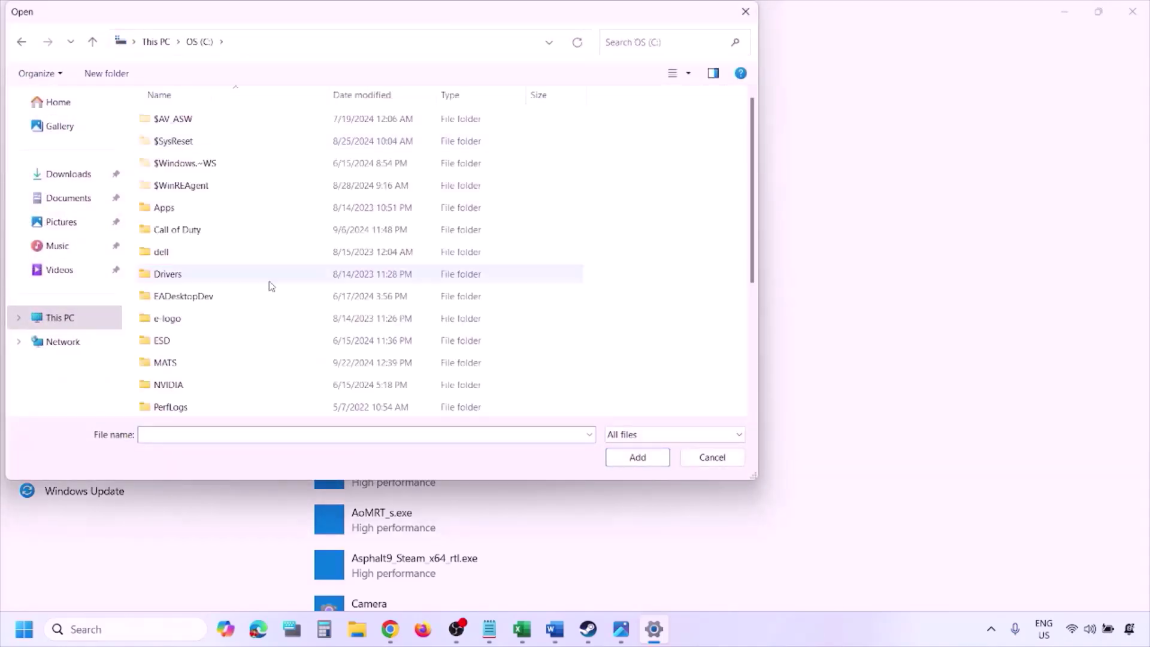
scroll(271, 284, "down", 3)
double_click(241, 260)
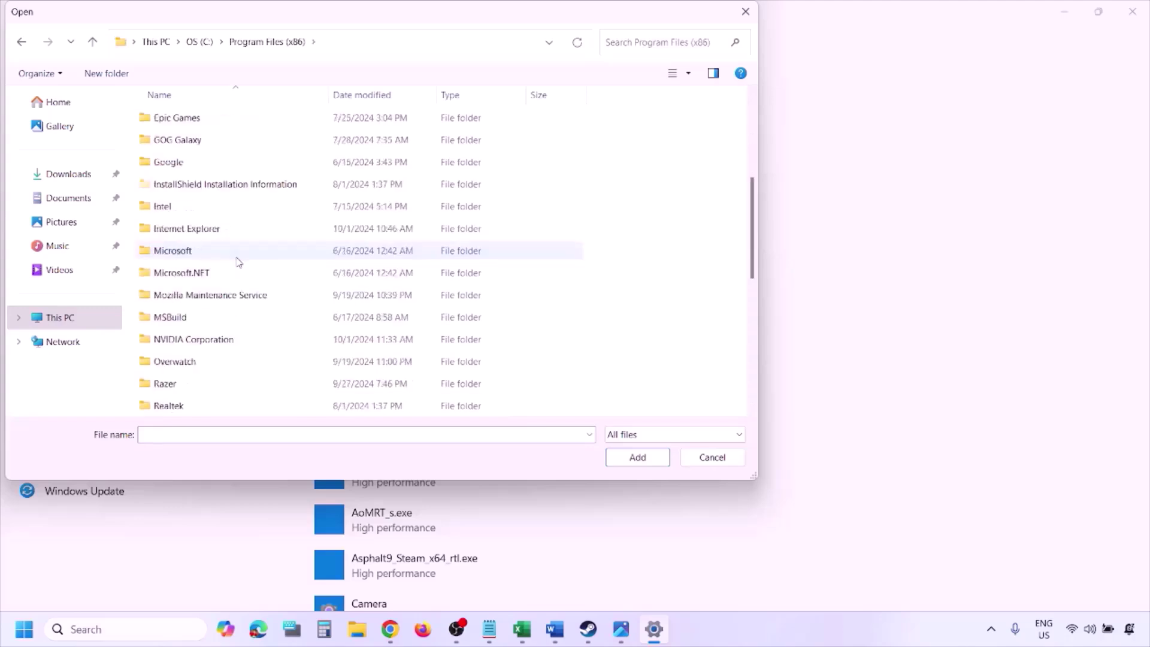
scroll(239, 262, "down", 4)
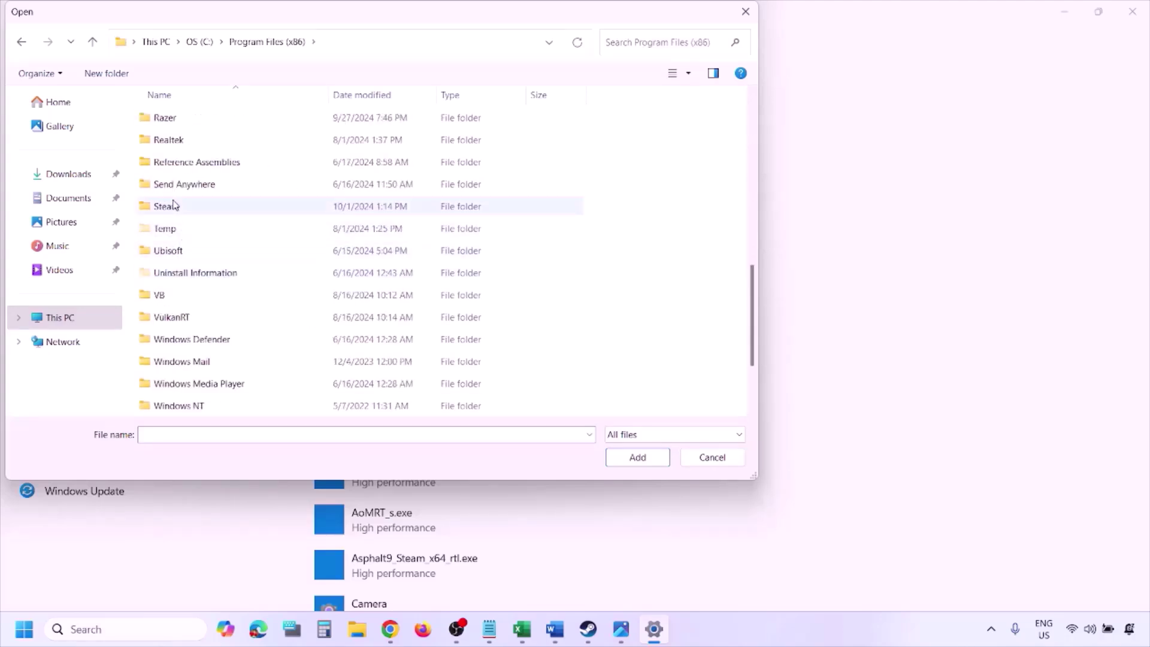
double_click(174, 206)
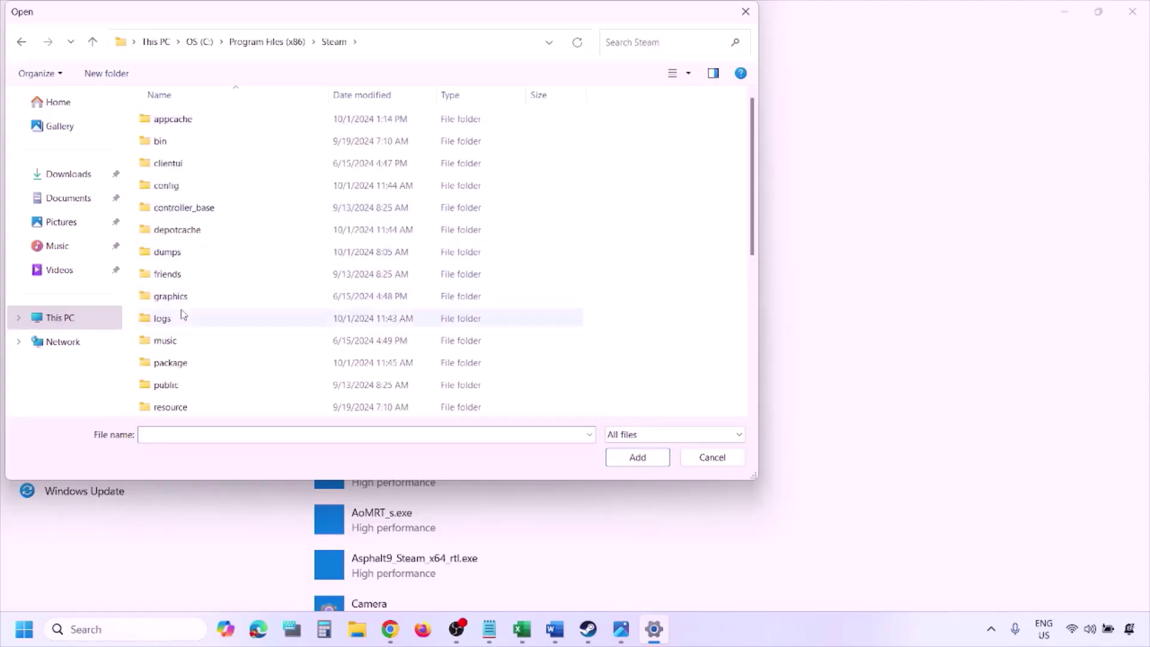
scroll(184, 314, "down", 2)
scroll(194, 268, "down", 2)
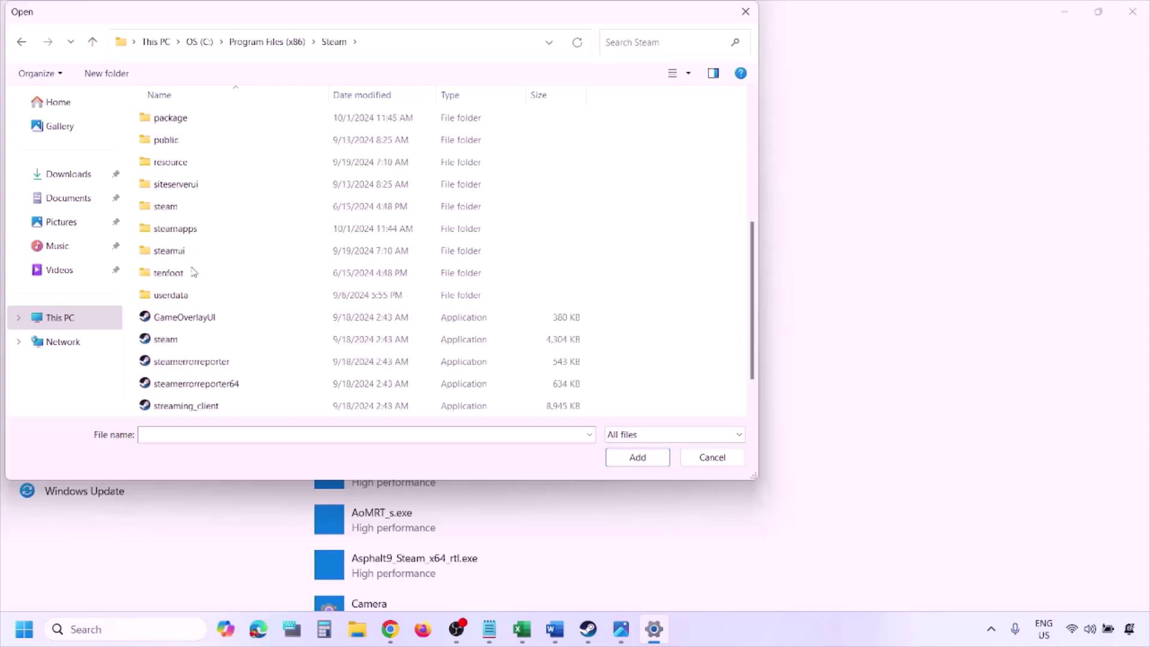
double_click(180, 227)
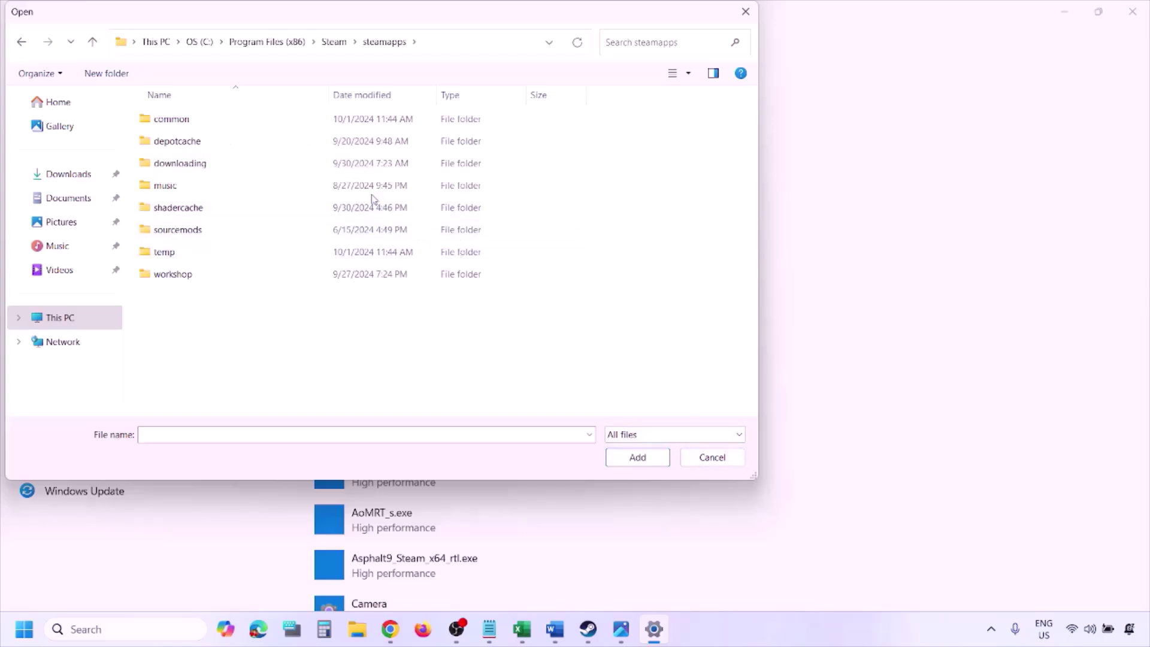
left_click(698, 458)
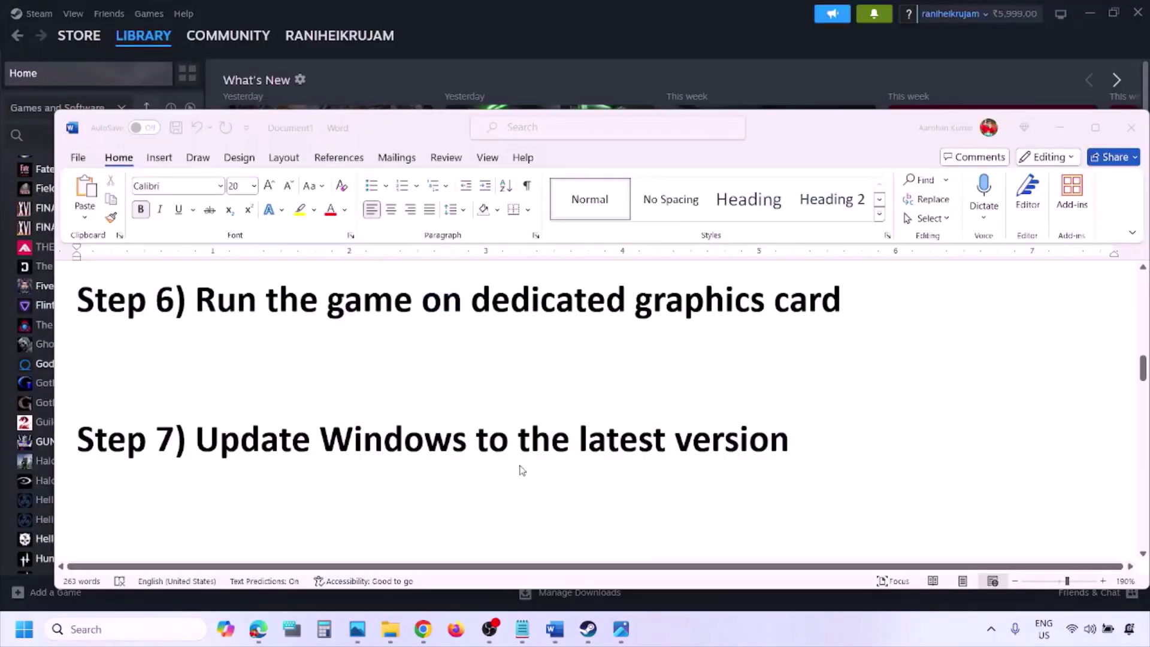
- Highlight the Step 7 heading text in the Word document, open Windows Update settings, and check for updates
left_click(255, 428)
left_click_drag(204, 439, 773, 449)
key("super+i")
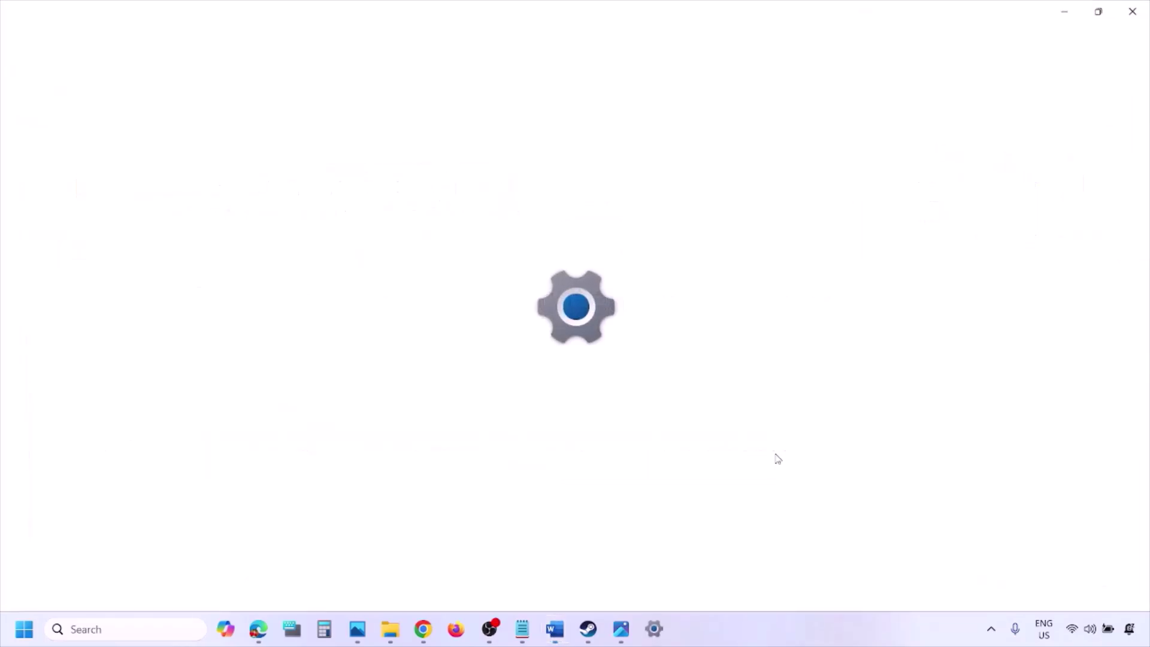
left_click(97, 497)
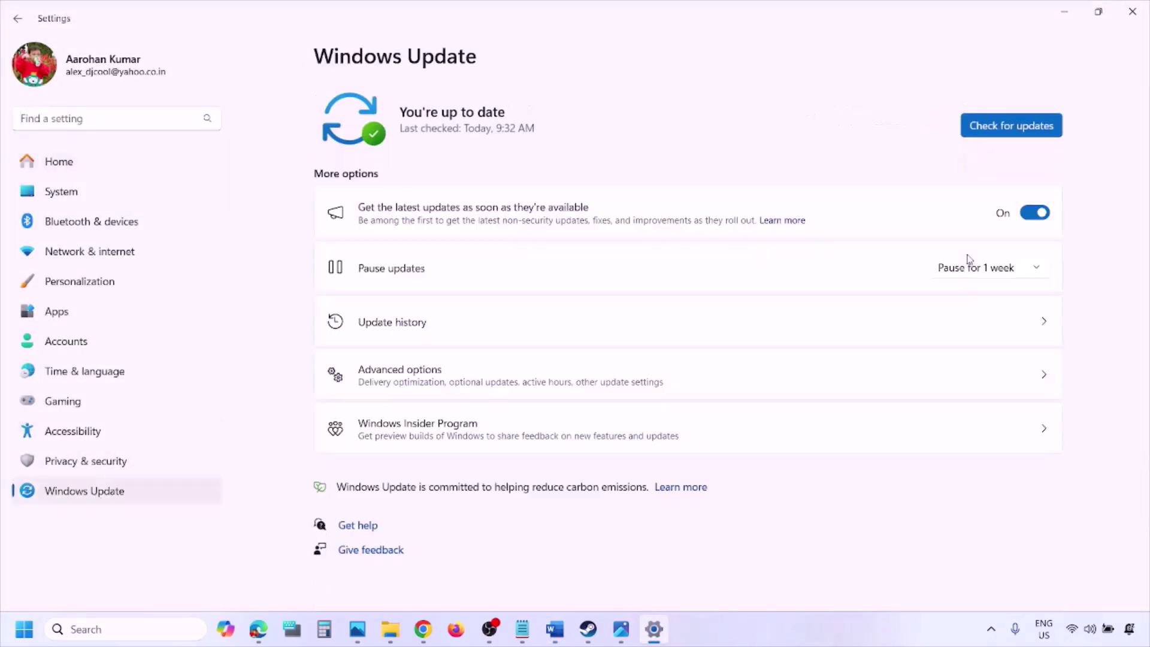
left_click(1018, 127)
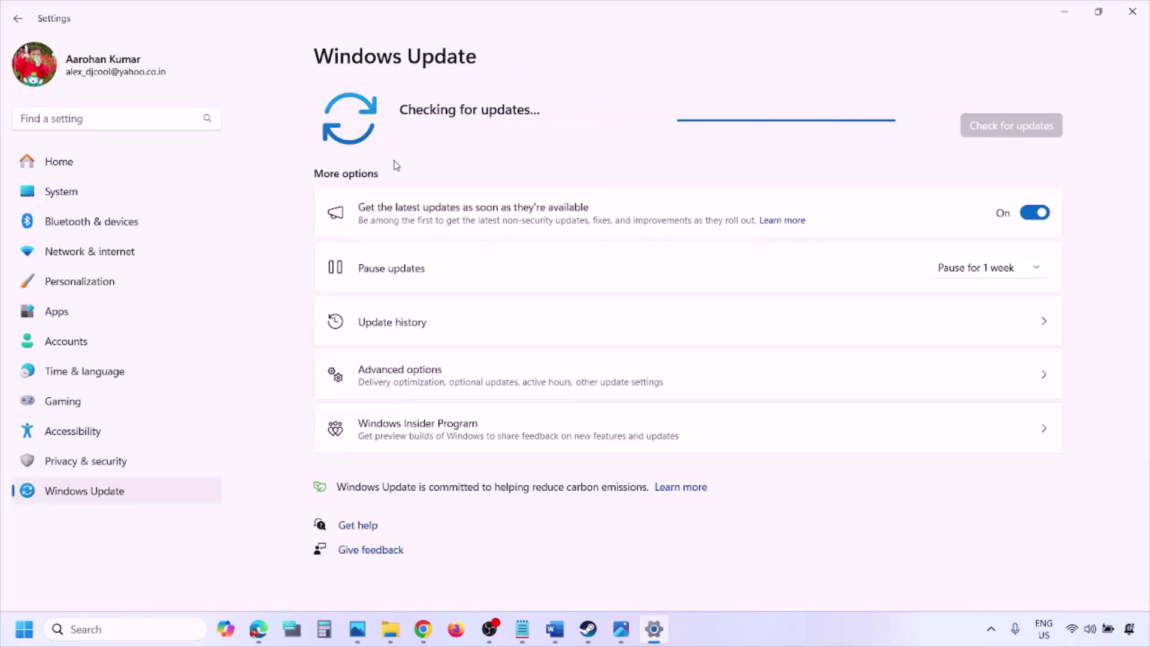
- Show the Start menu's power options with the Restart choice, and return to the Word document without choosing one
left_click(24, 629)
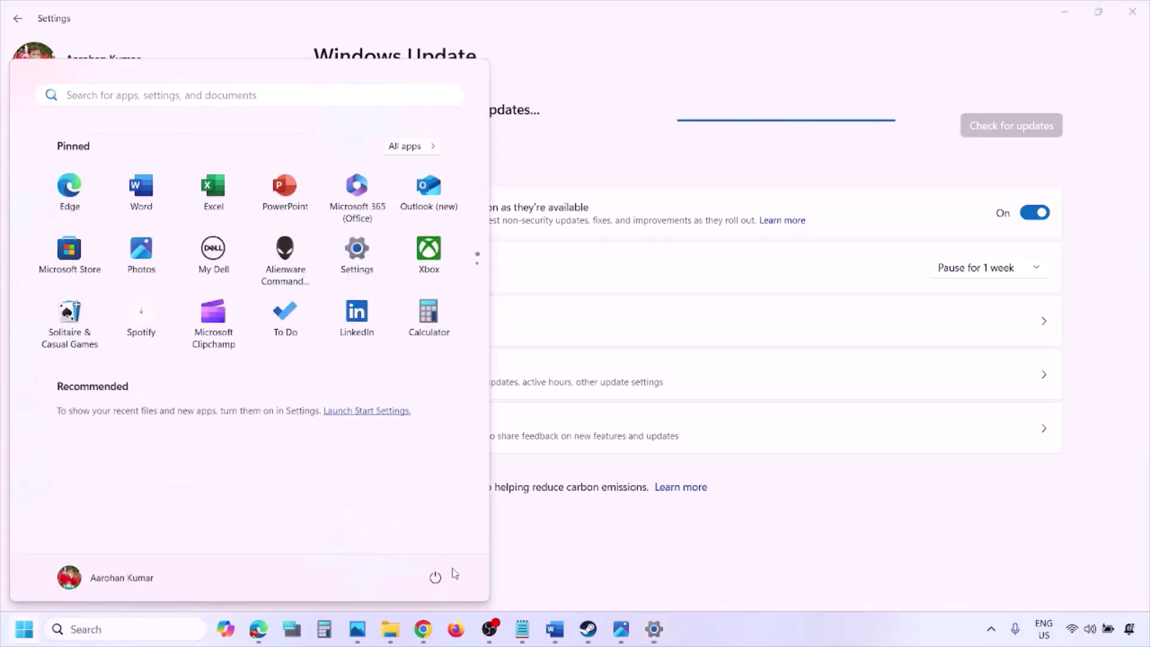
left_click(442, 579)
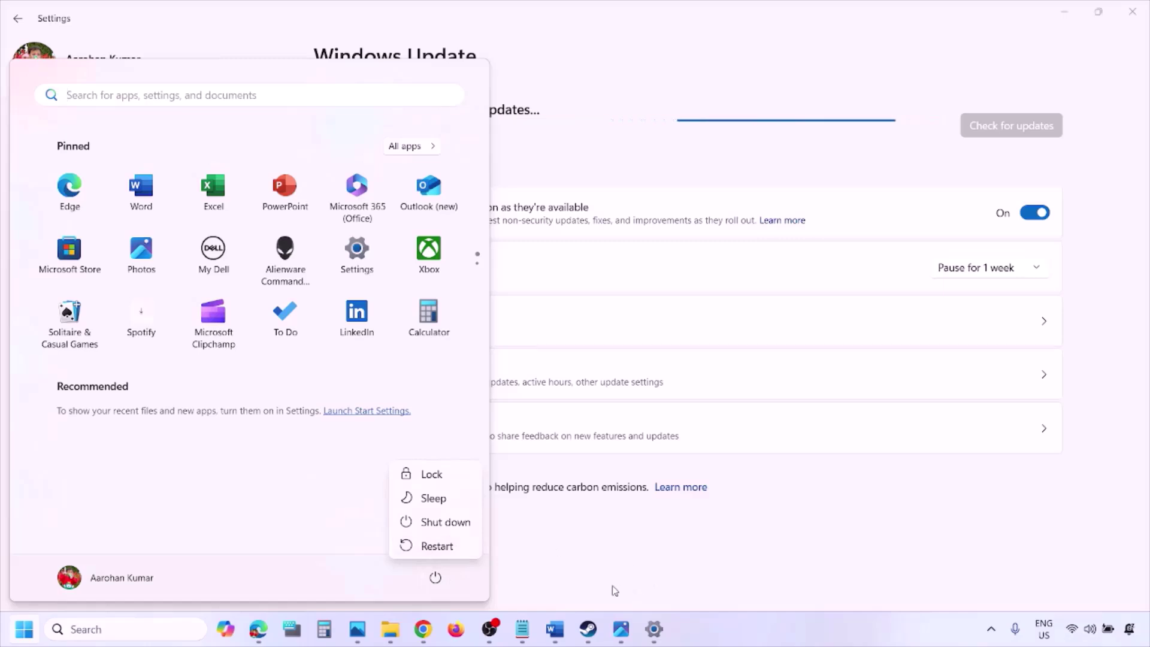
left_click(556, 639)
- Copy the Visual C++ link under Step 8 of the Word document and open it in a new Chrome window
scroll(503, 466, "down", 2)
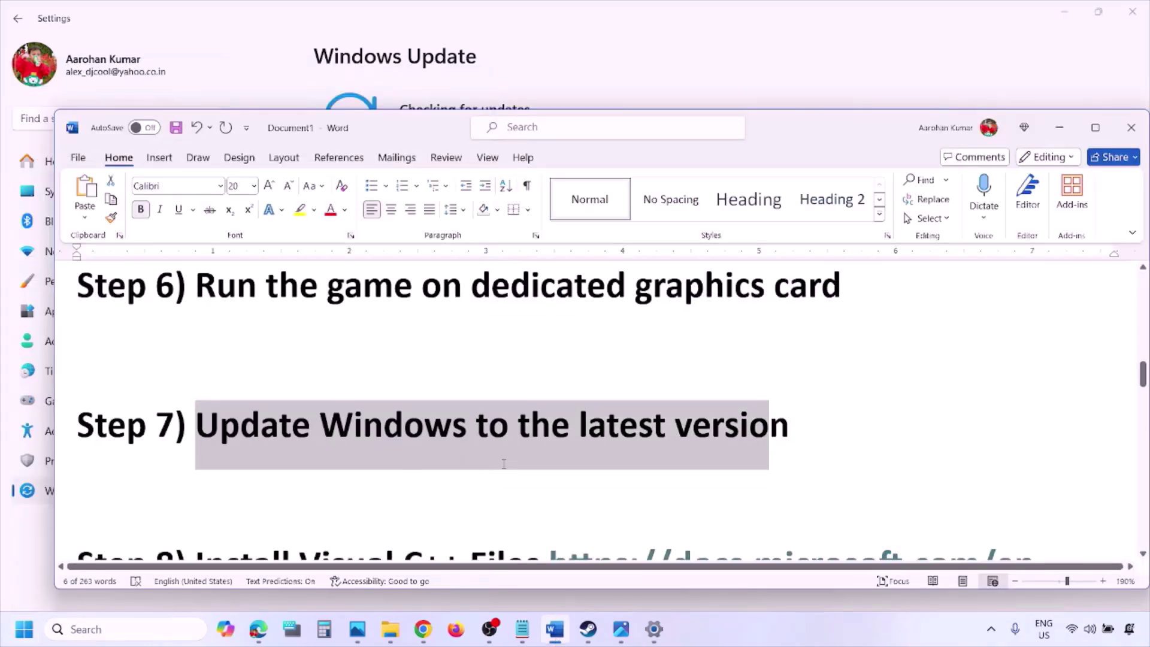
scroll(741, 445, "down", 1)
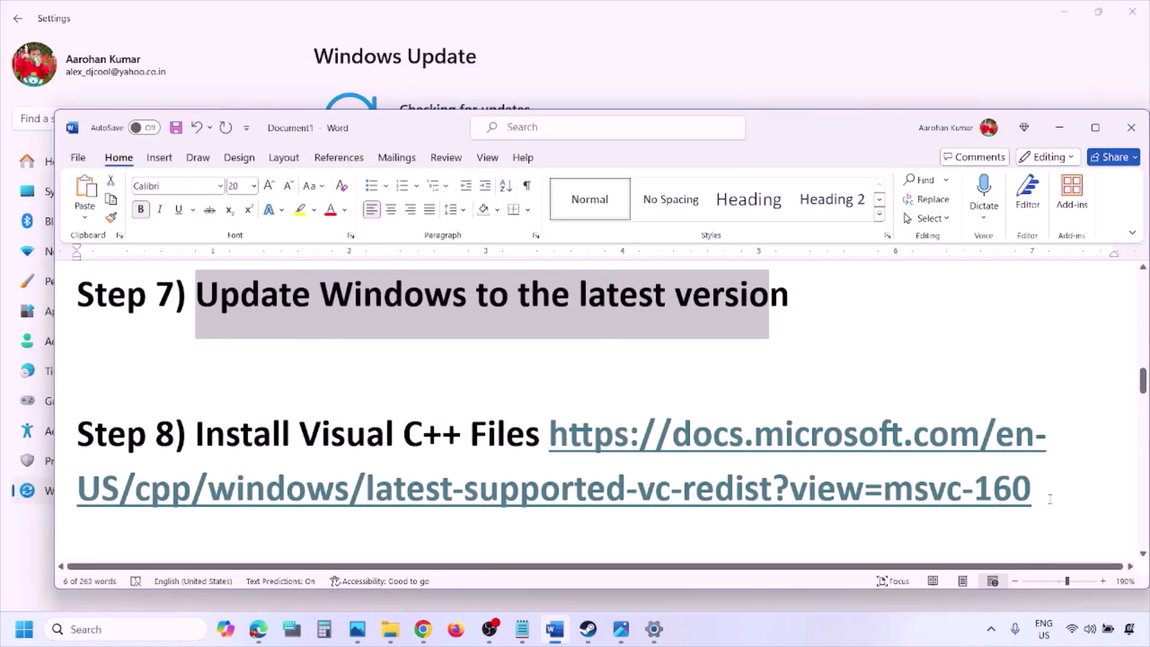
left_click_drag(1050, 499, 628, 443)
key("ctrl+c")
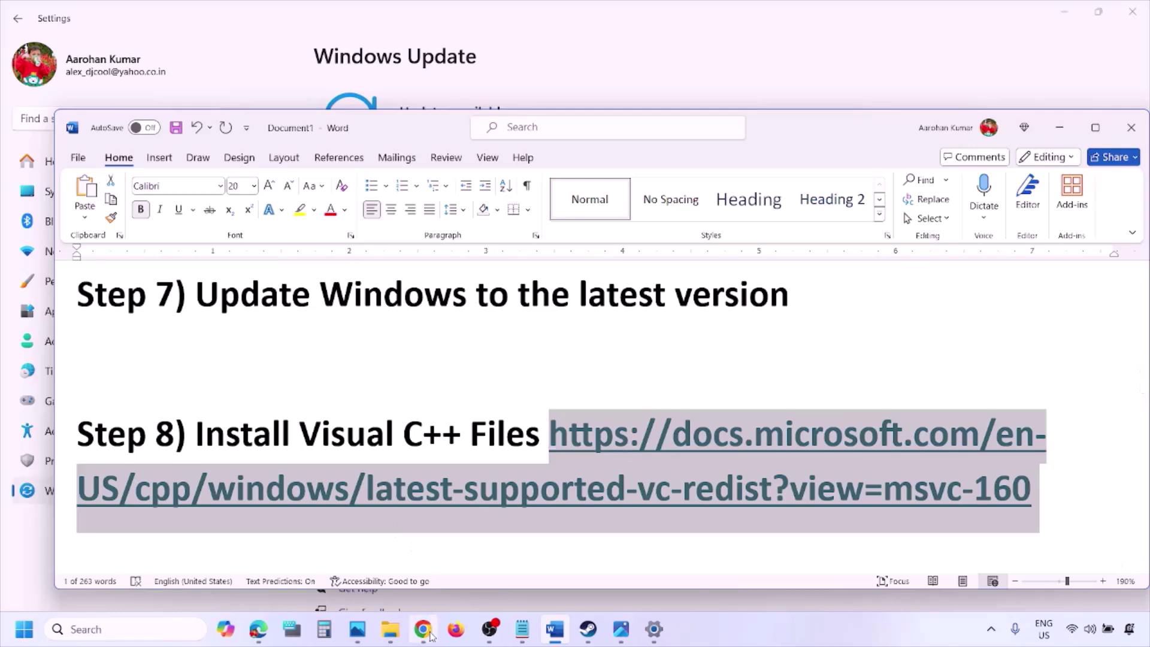
right_click(423, 629)
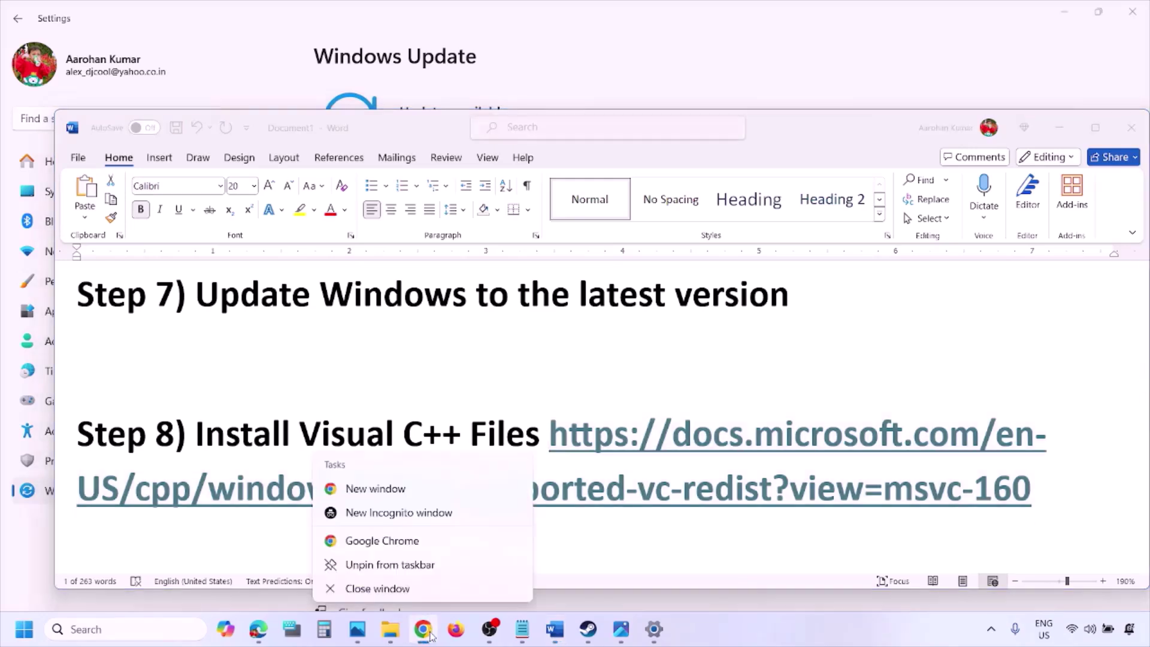
left_click(375, 496)
key("ctrl+v")
key("Return")
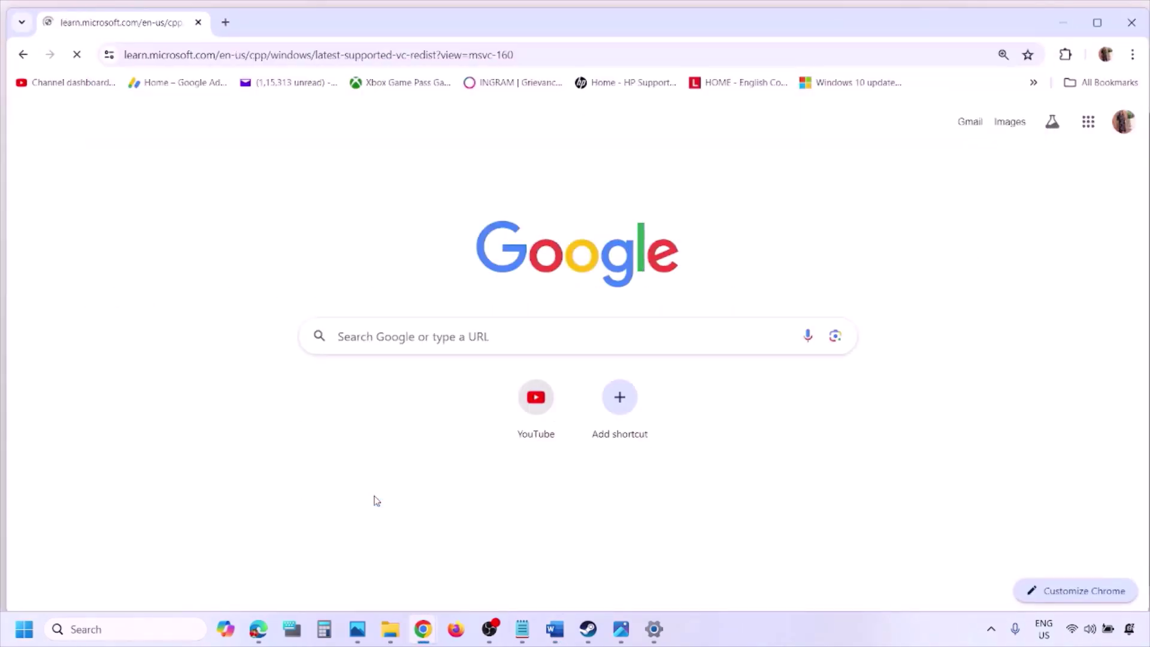
- Examine the Visual Studio 2015, 2017, 2019, and 2022 section and the X86 and X64 entries in the redistributable download table
scroll(497, 353, "down", 6)
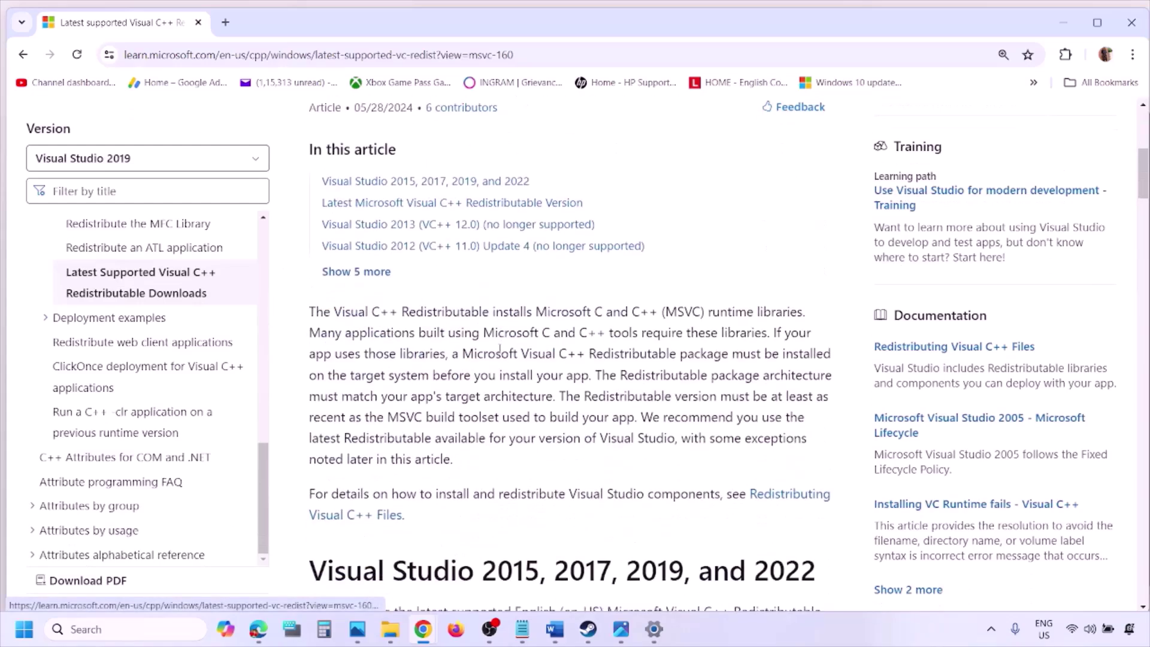
scroll(500, 353, "down", 4)
left_click_drag(363, 320, 773, 321)
scroll(504, 434, "down", 9)
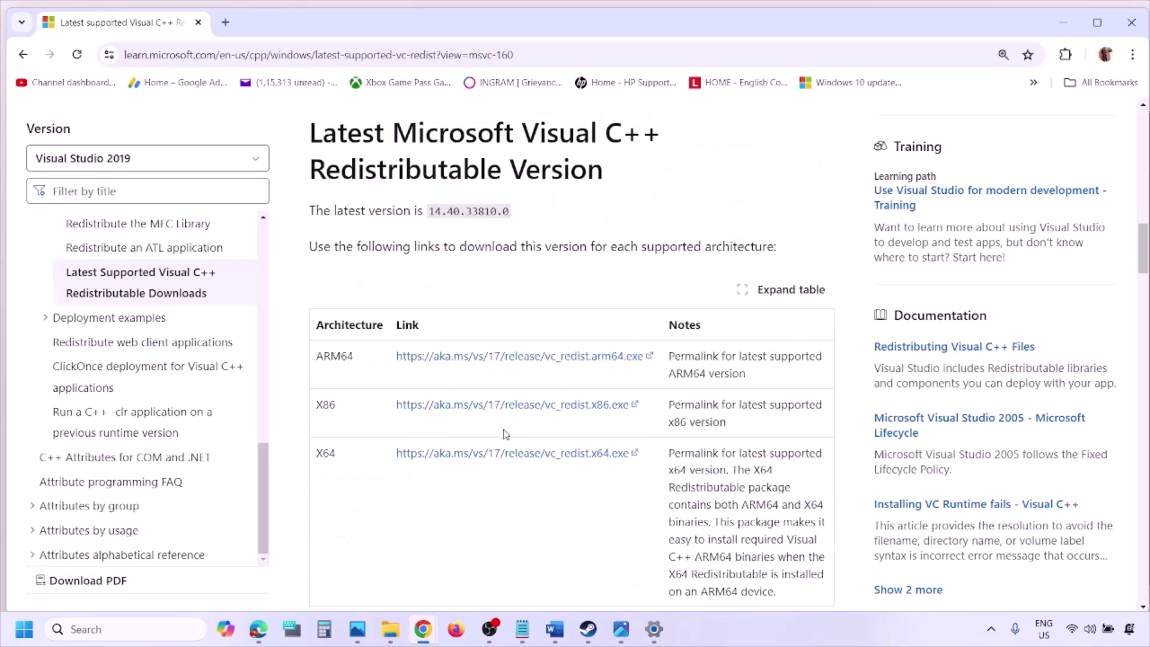
scroll(504, 434, "down", 1)
double_click(325, 344)
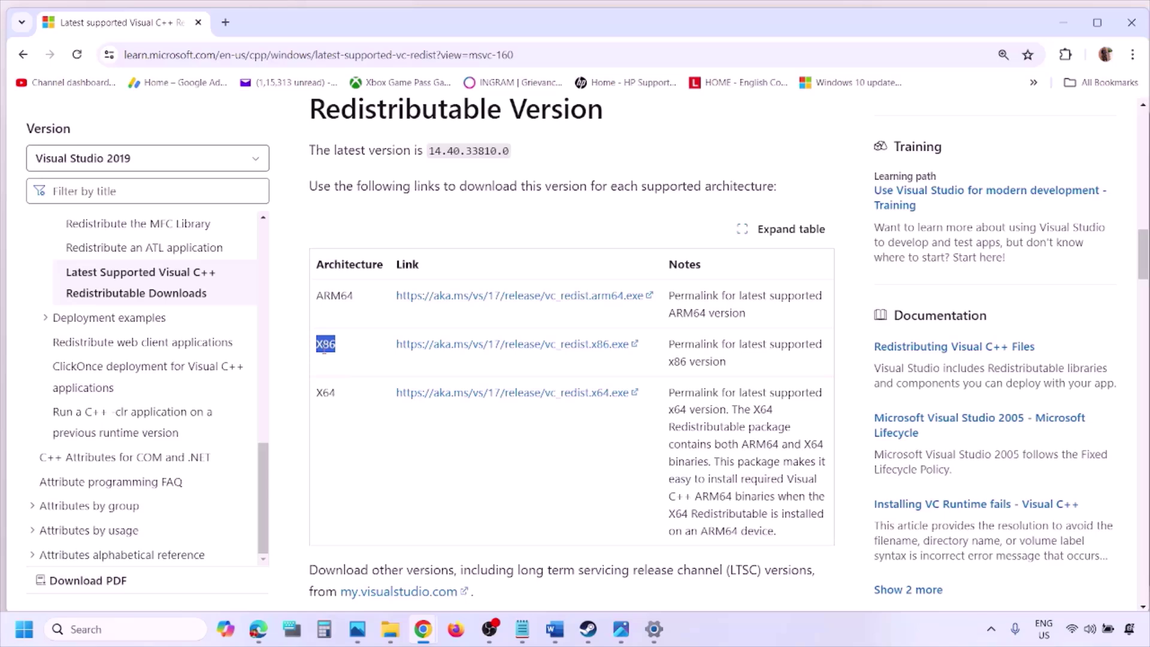
double_click(329, 393)
- Download VC_redist.x86.exe from the X86 row and run it with the Repair option
left_click_drag(317, 344, 565, 356)
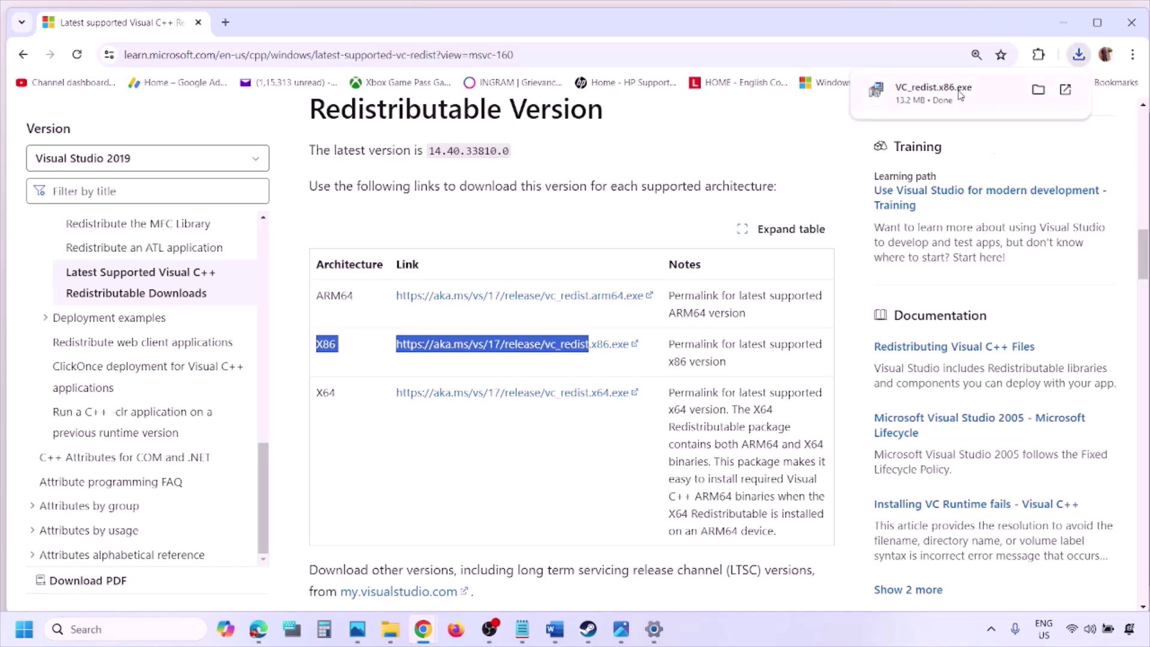
left_click(917, 90)
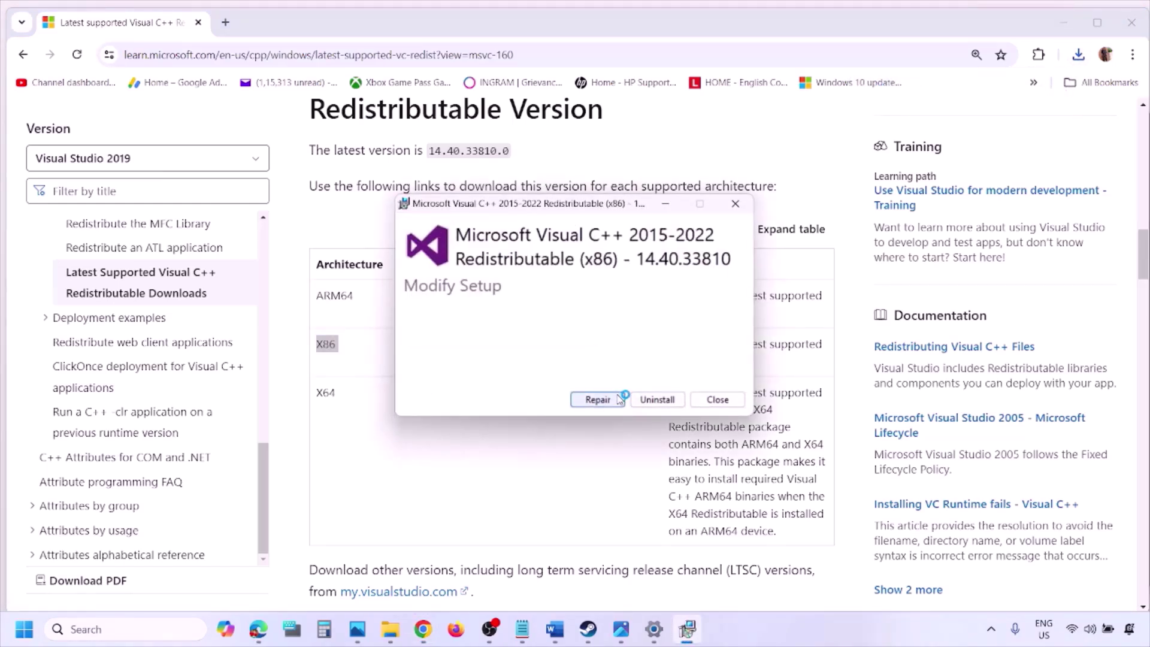
left_click(600, 399)
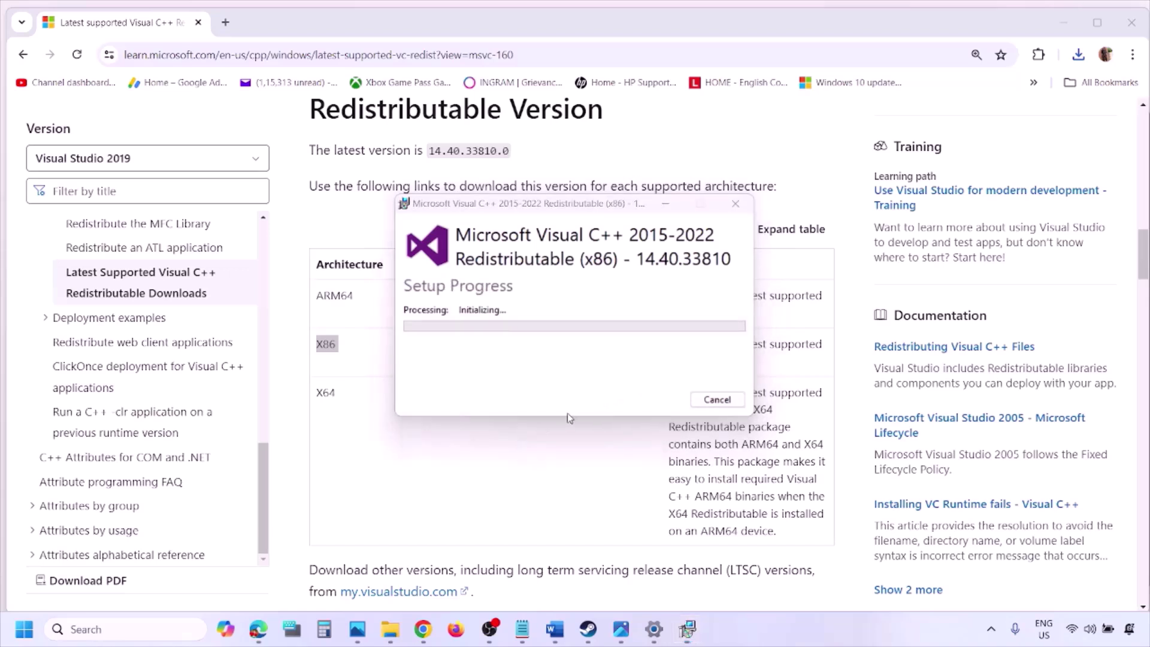
- Download VC_redist.x64.exe, run it with the Repair option, and place the x86 and x64 setup windows side by side
double_click(325, 393)
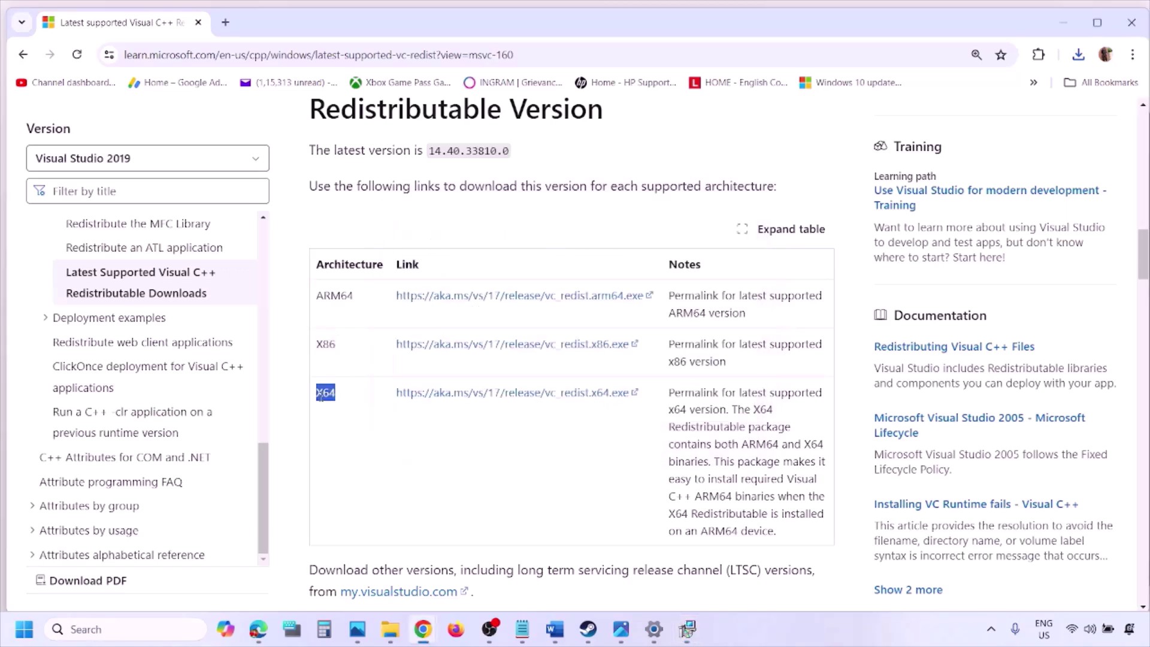
left_click(522, 397)
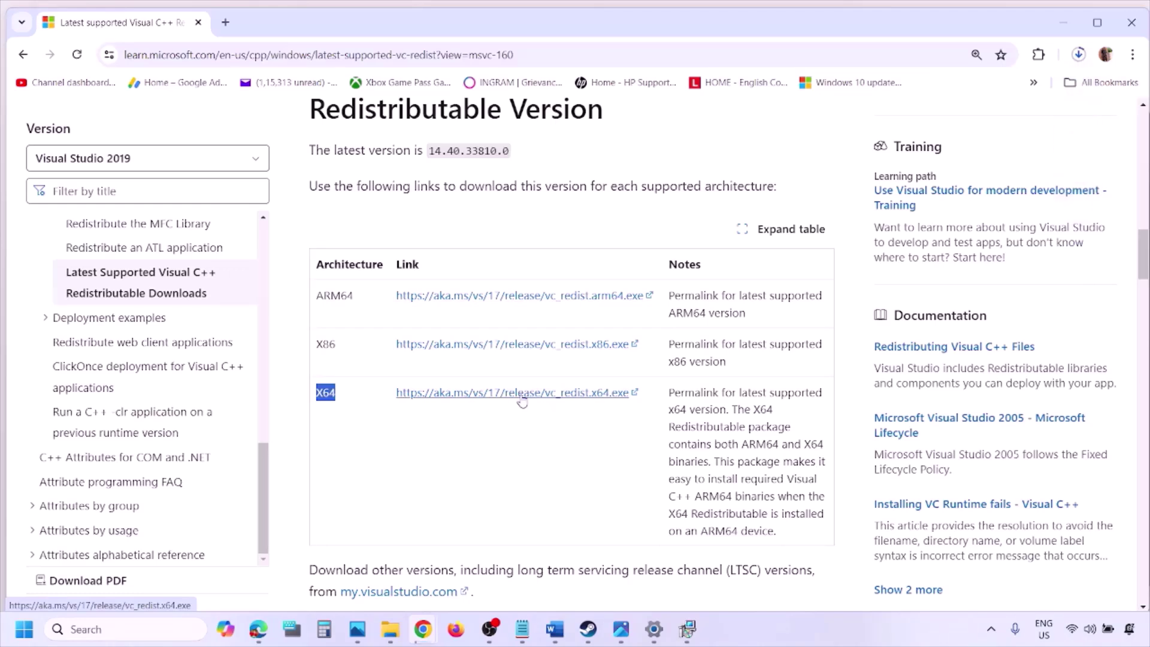
left_click(695, 633)
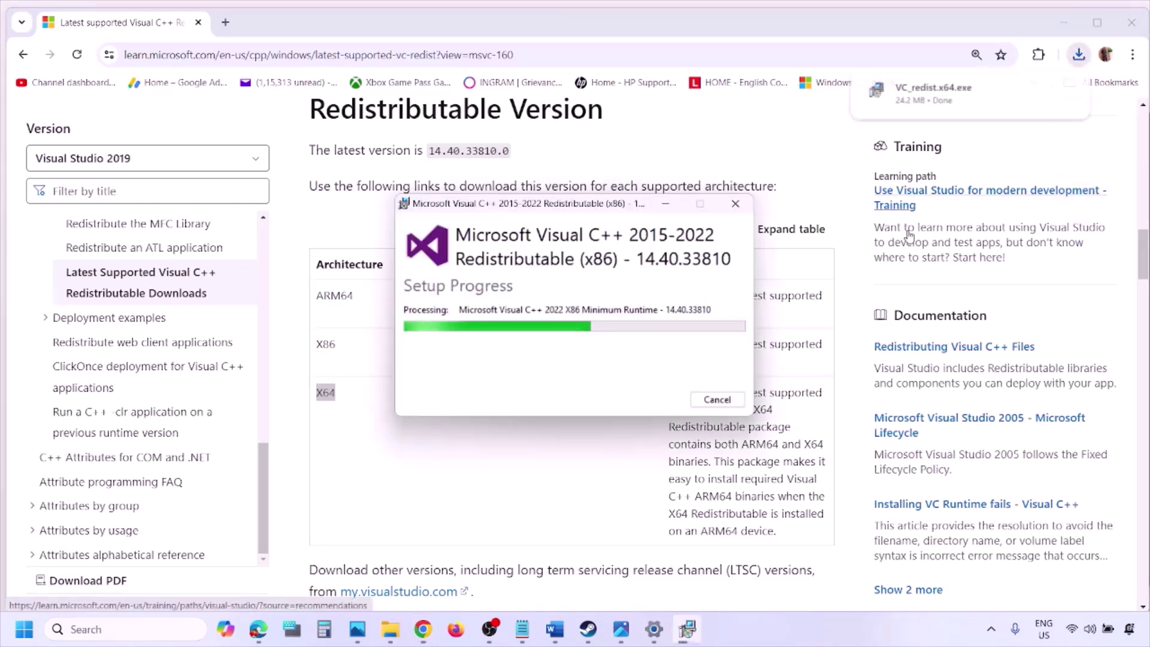
left_click(839, 194)
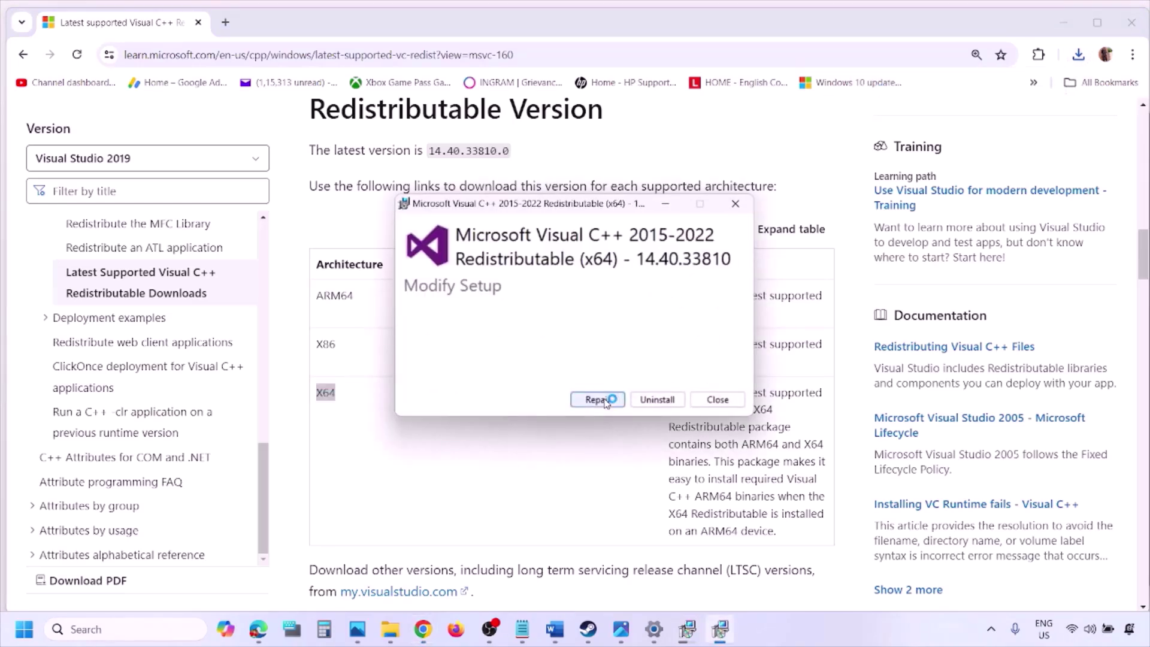
left_click(599, 400)
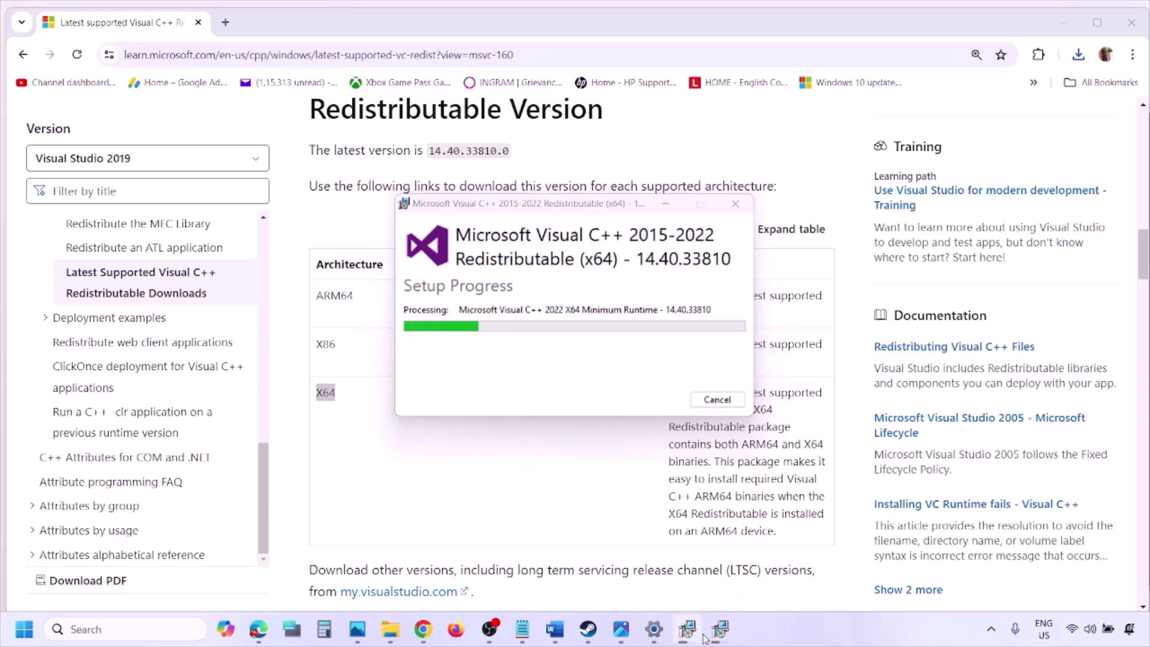
left_click_drag(632, 205, 365, 256)
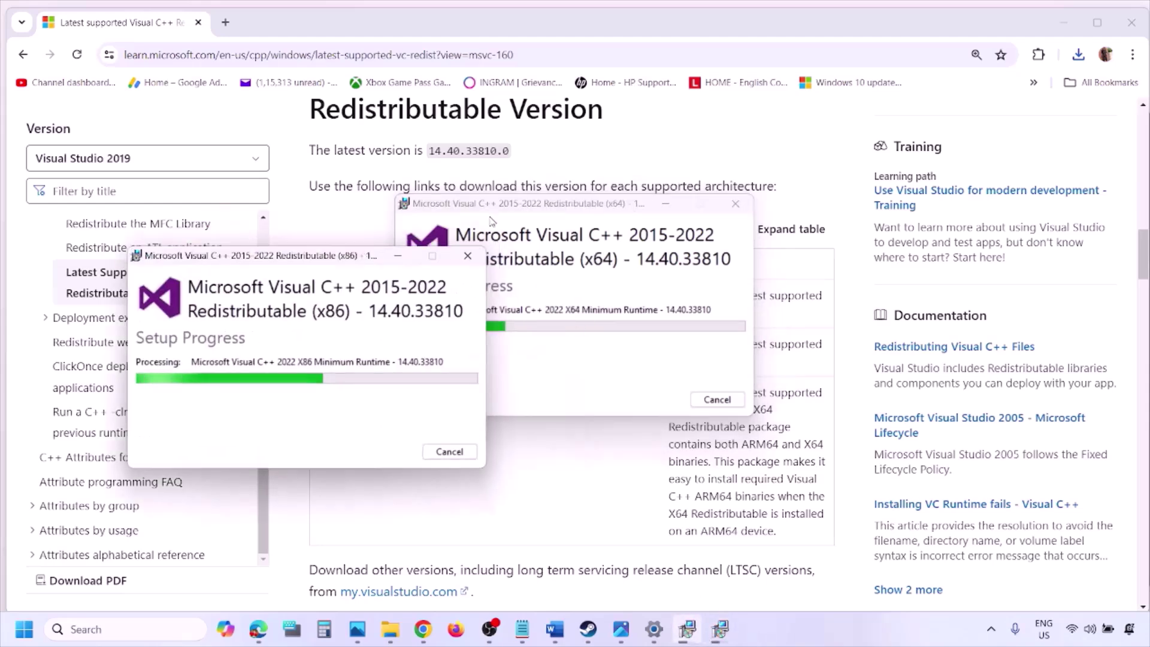
left_click_drag(539, 204, 686, 266)
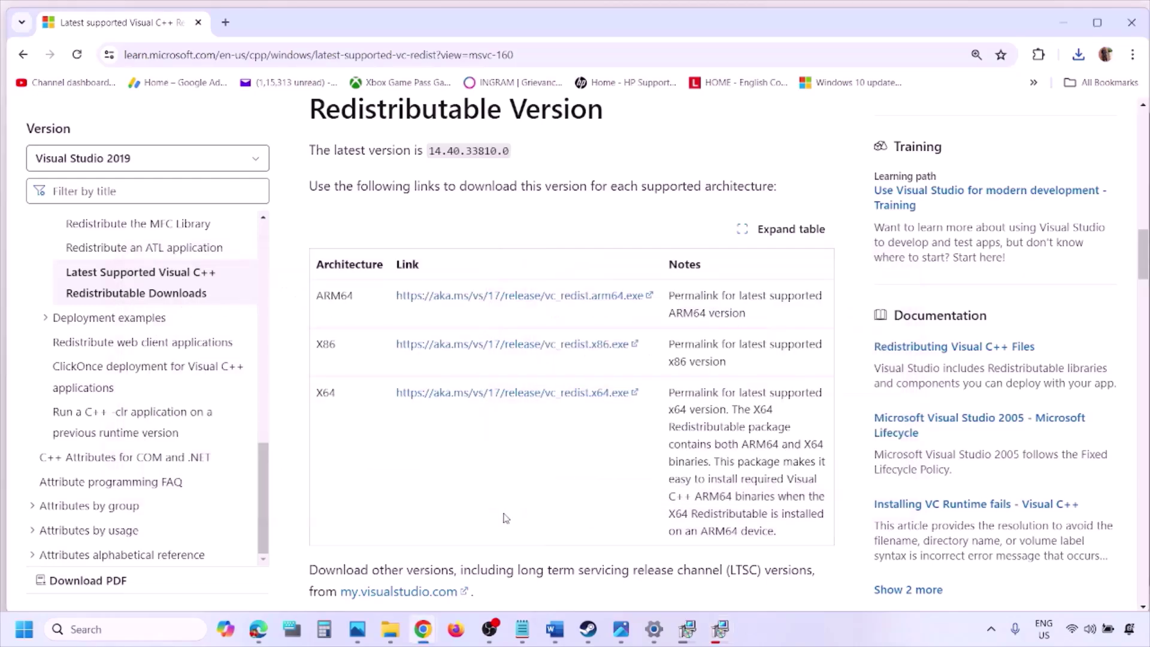
- Show the Start menu's Restart choice, dismiss the menu without restarting, and switch back to the Word document
left_click(24, 629)
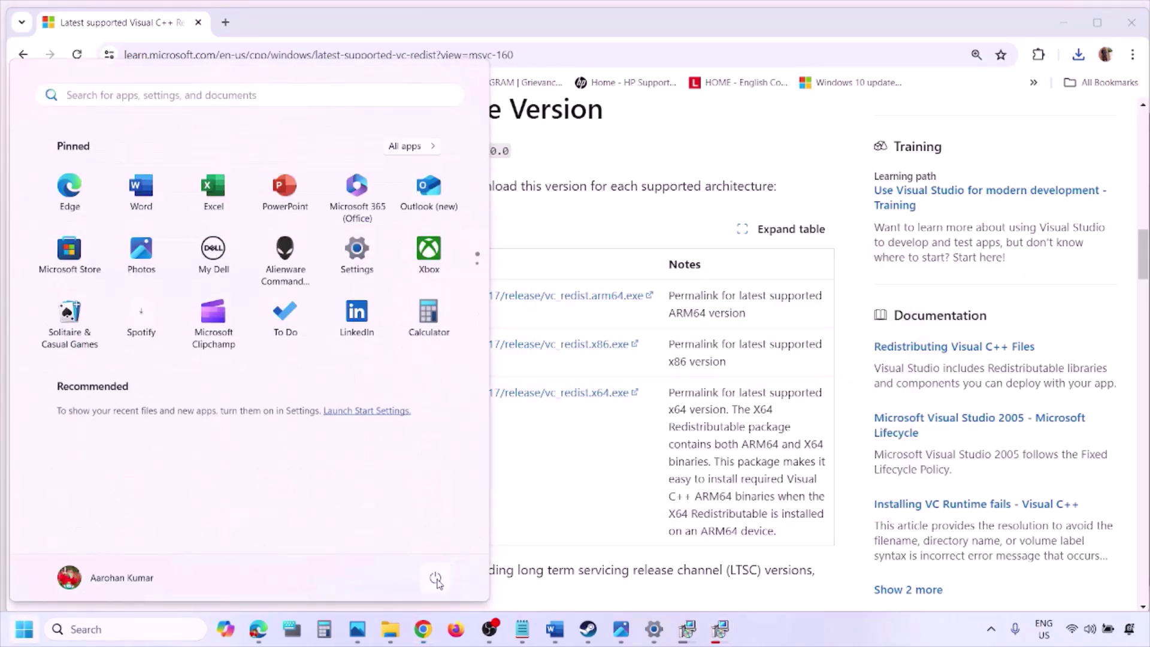
left_click(436, 577)
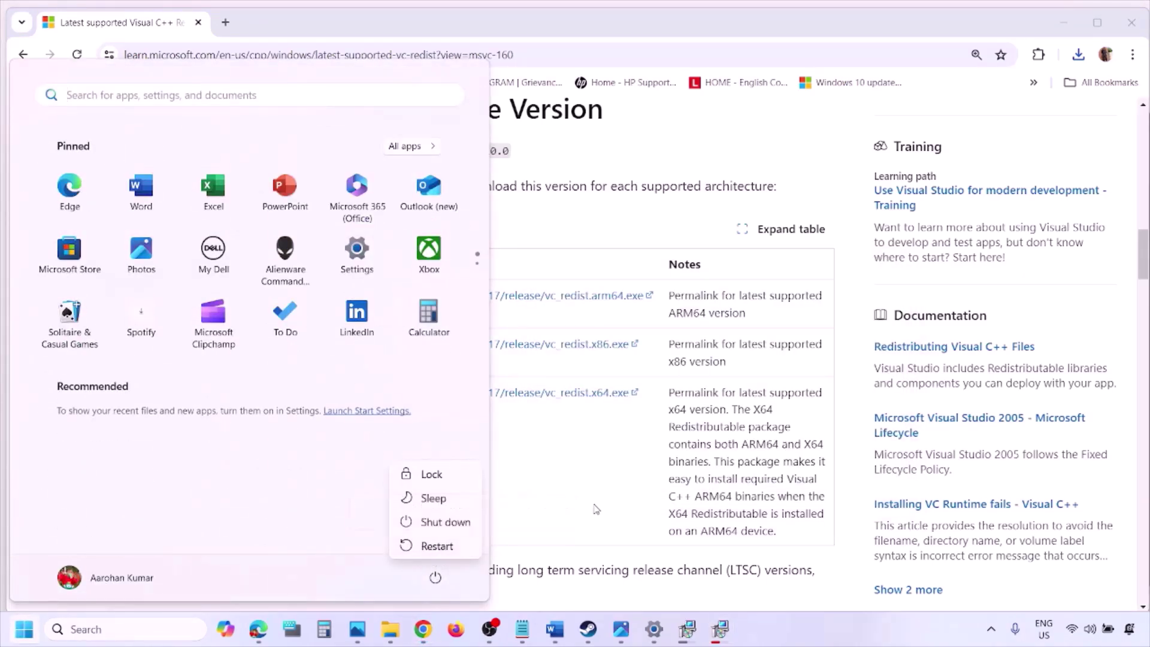
key("Escape")
key("Escape")
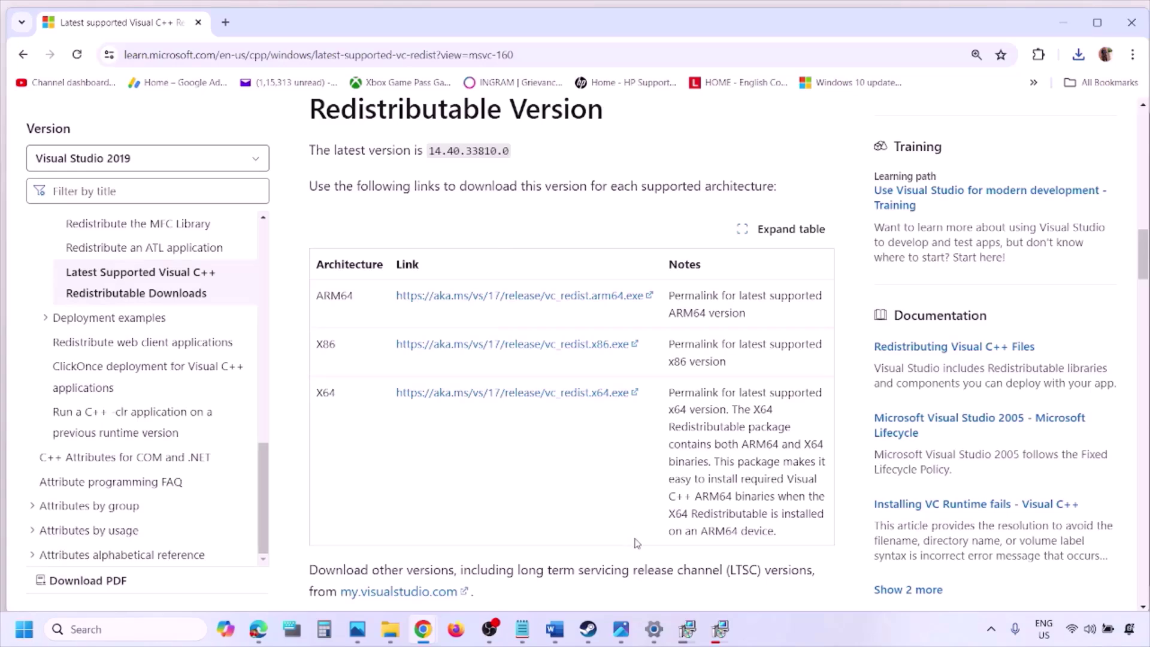
left_click(554, 629)
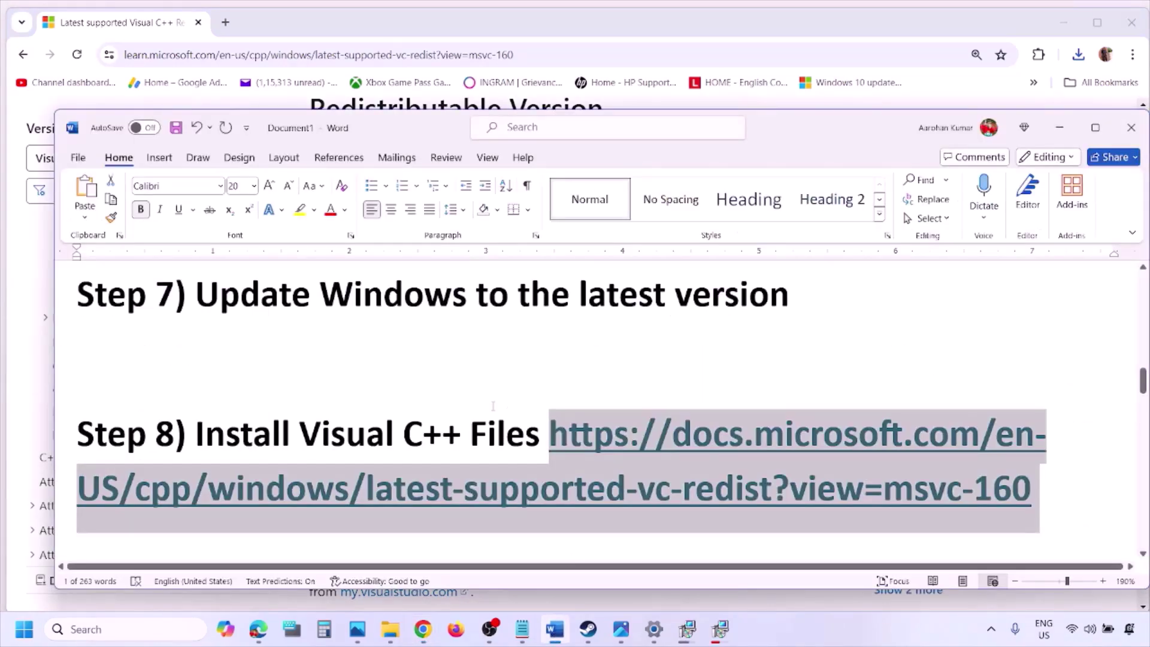
- Maximize the Word document and highlight Step 9's advice on unplugging external devices, extra joysticks/controllers, and multiple monitors
scroll(493, 406, "down", 5)
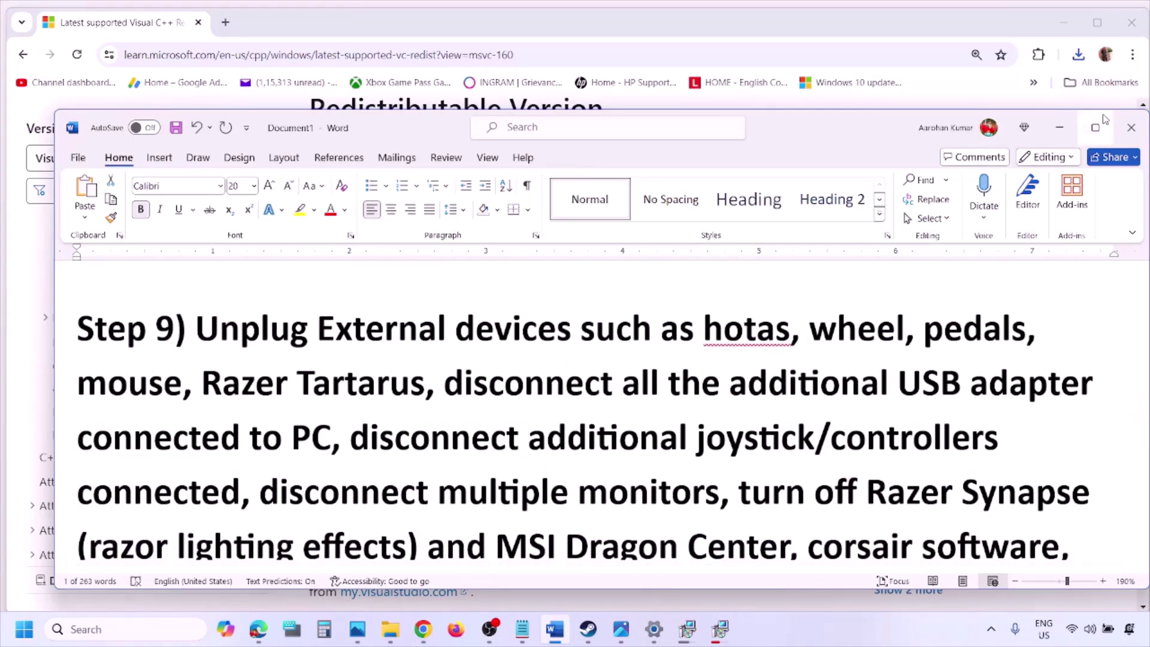
left_click(1104, 121)
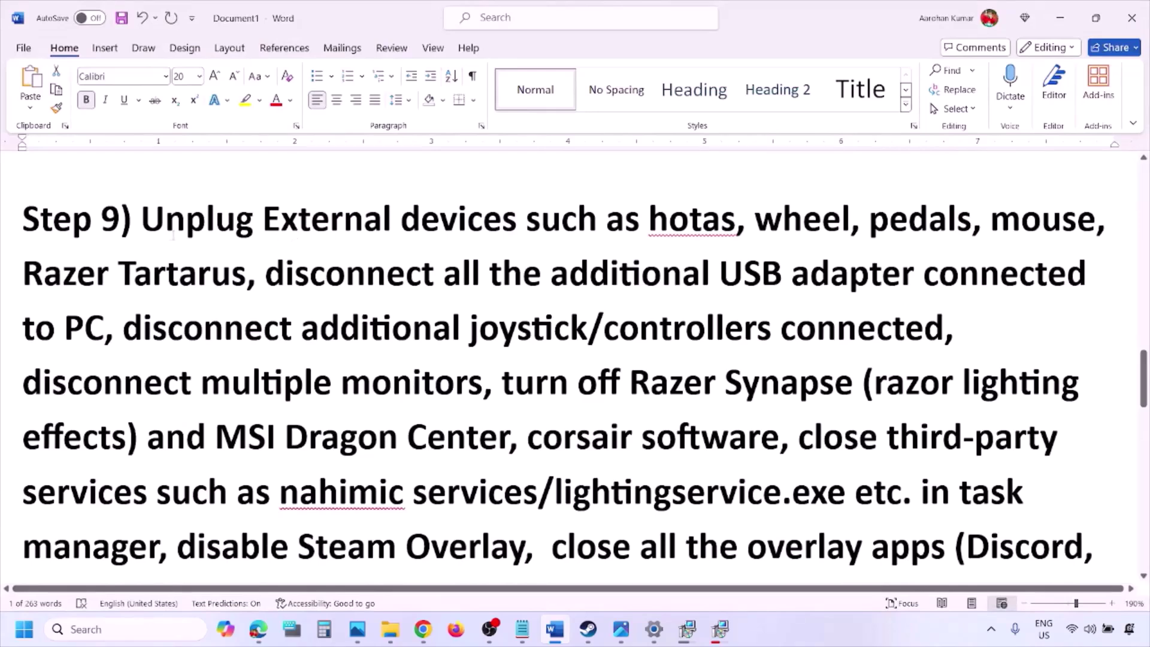
left_click_drag(145, 223, 853, 276)
left_click(852, 273)
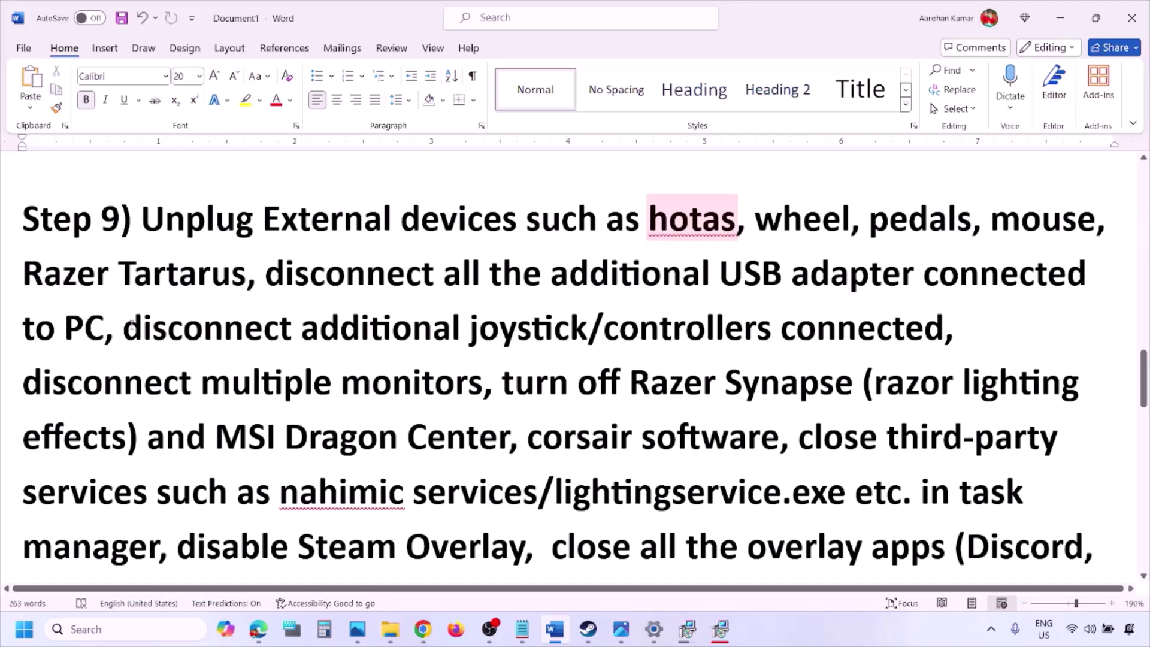
left_click_drag(129, 328, 944, 333)
left_click(765, 359)
left_click_drag(43, 386, 388, 386)
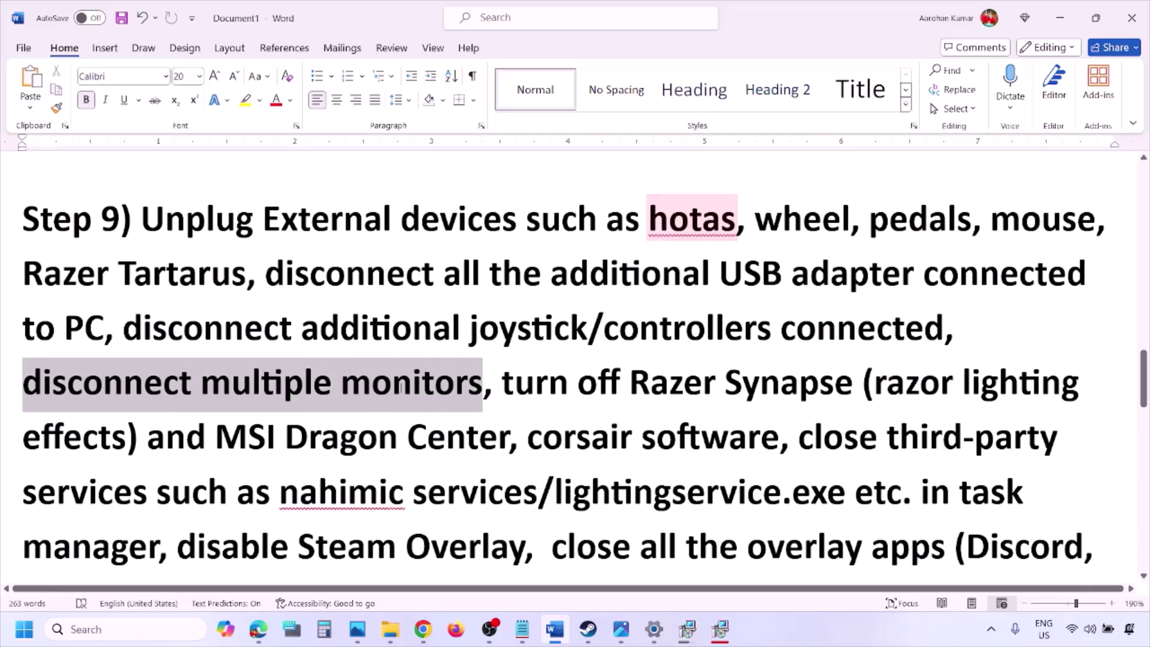
- Highlight the Step 9 advice on turning off Razer Synapse, MSI Dragon Center, Corsair software and third-party services, and disabling Steam Overlay
scroll(506, 316, "down", 2)
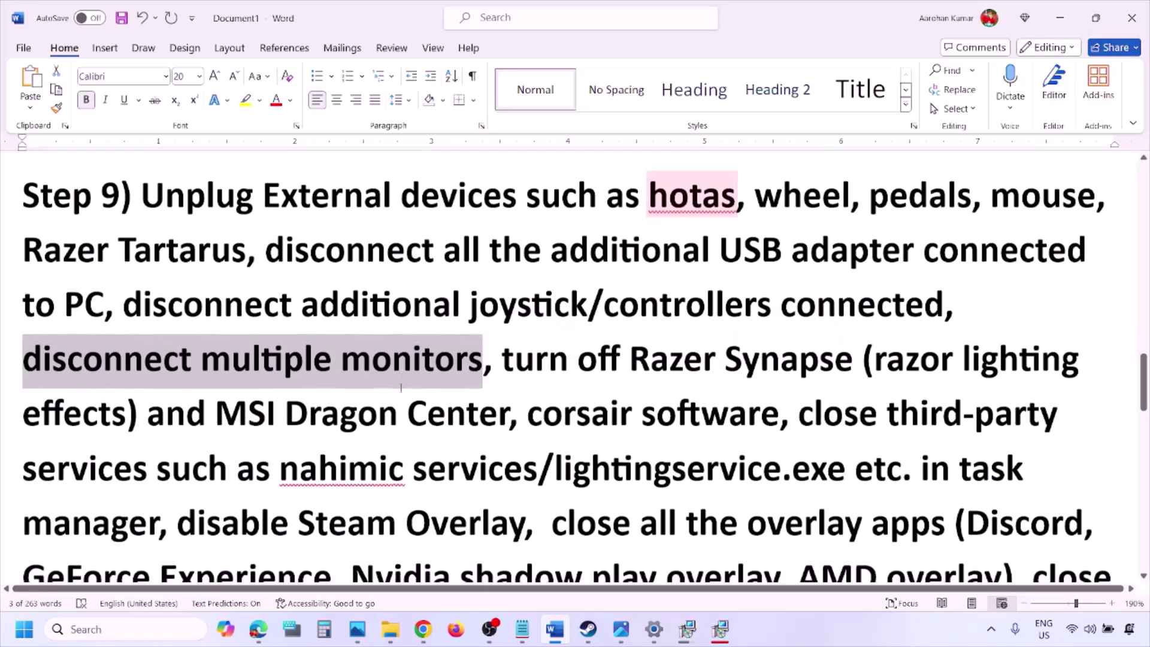
left_click_drag(503, 316, 159, 488)
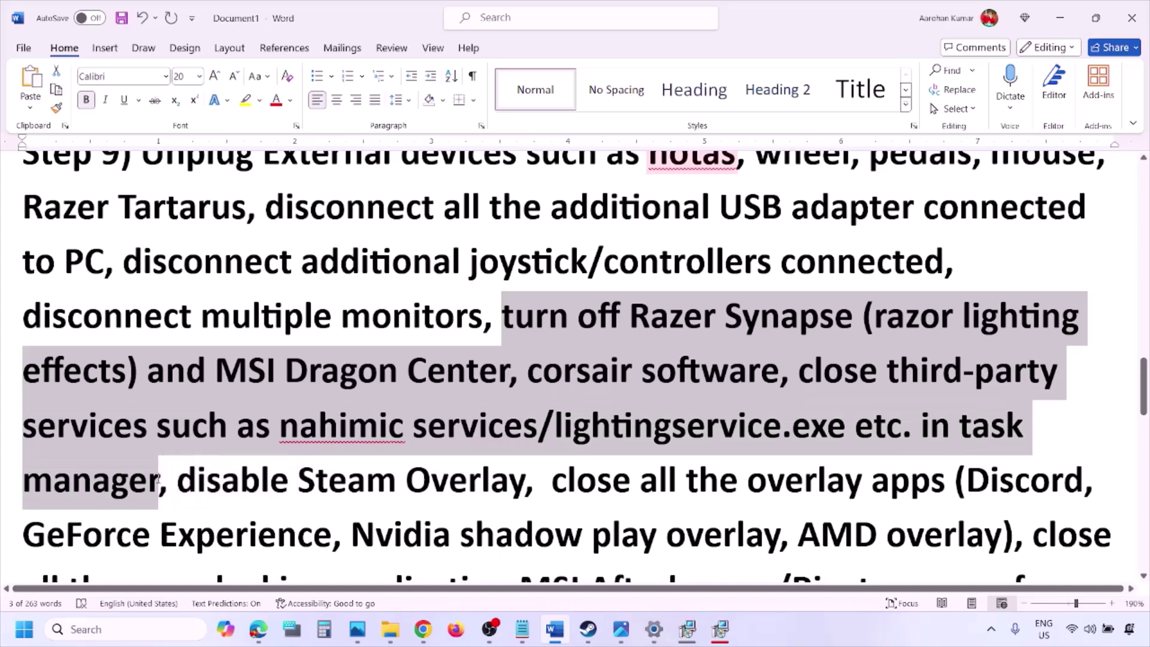
scroll(231, 419, "down", 2)
left_click_drag(203, 411, 527, 418)
- Examine the 0.png screenshot of the Steam library showing a game's Properties option, and advance to the following image
left_click(795, 636)
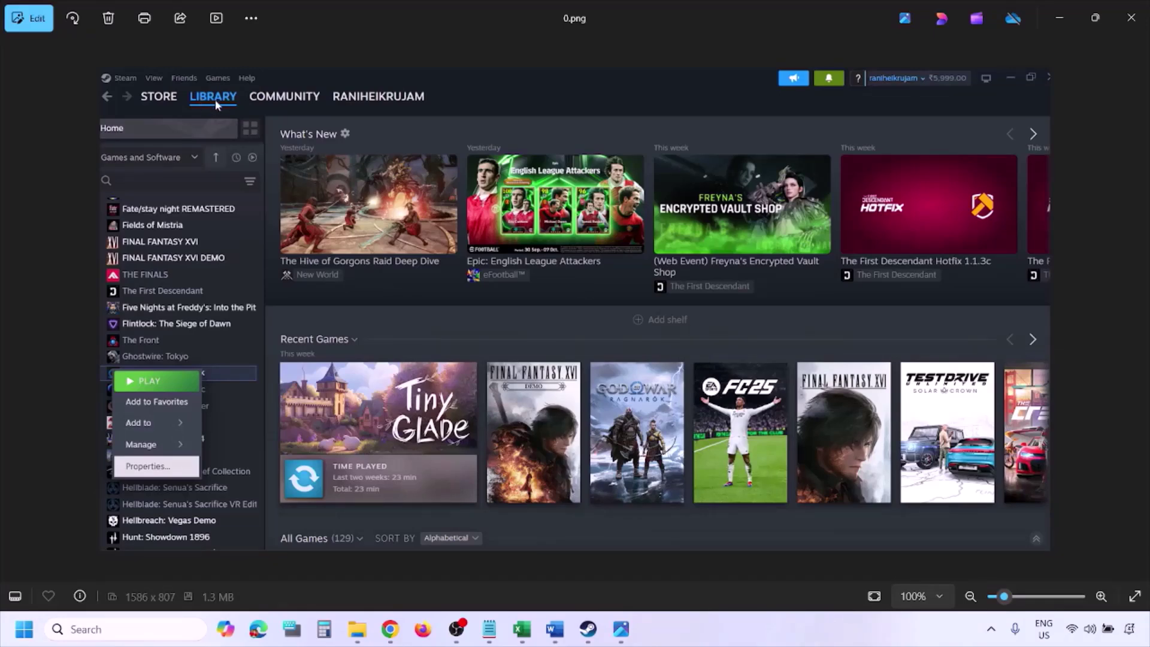
key("ctrl+plus")
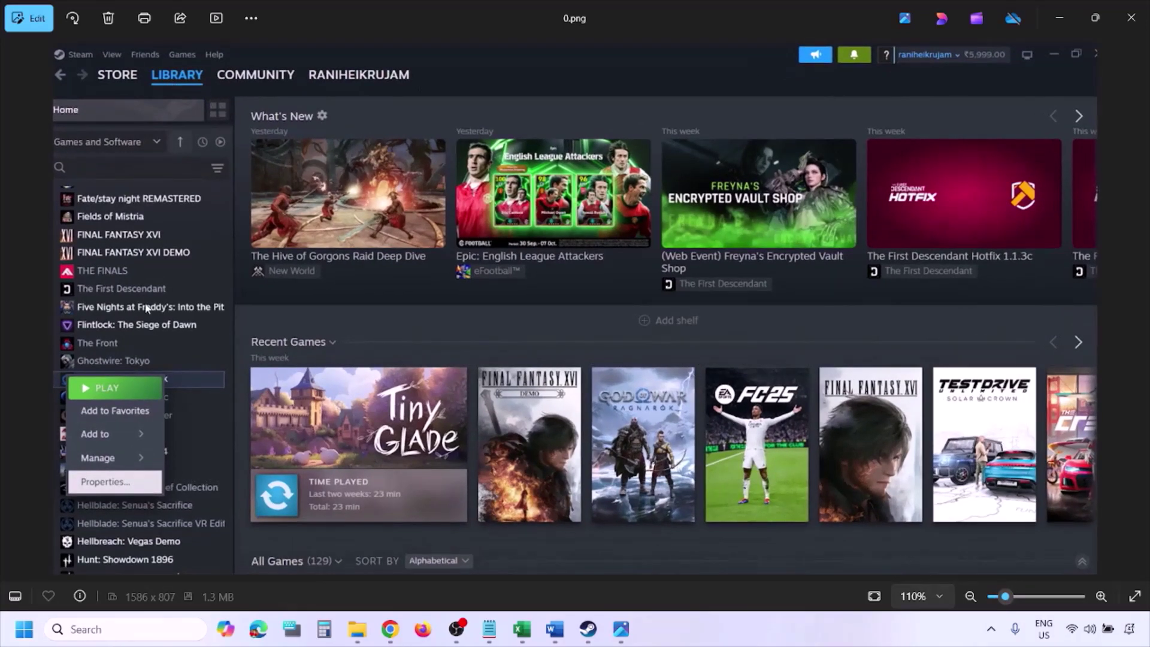
key("ctrl+minus")
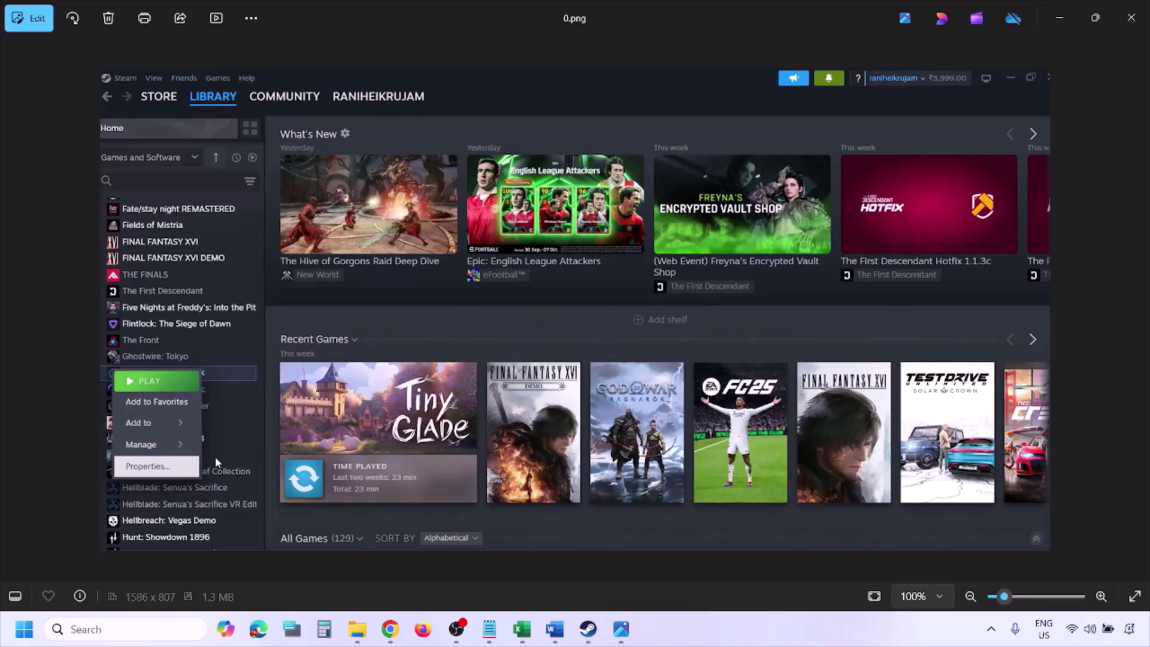
key("Right")
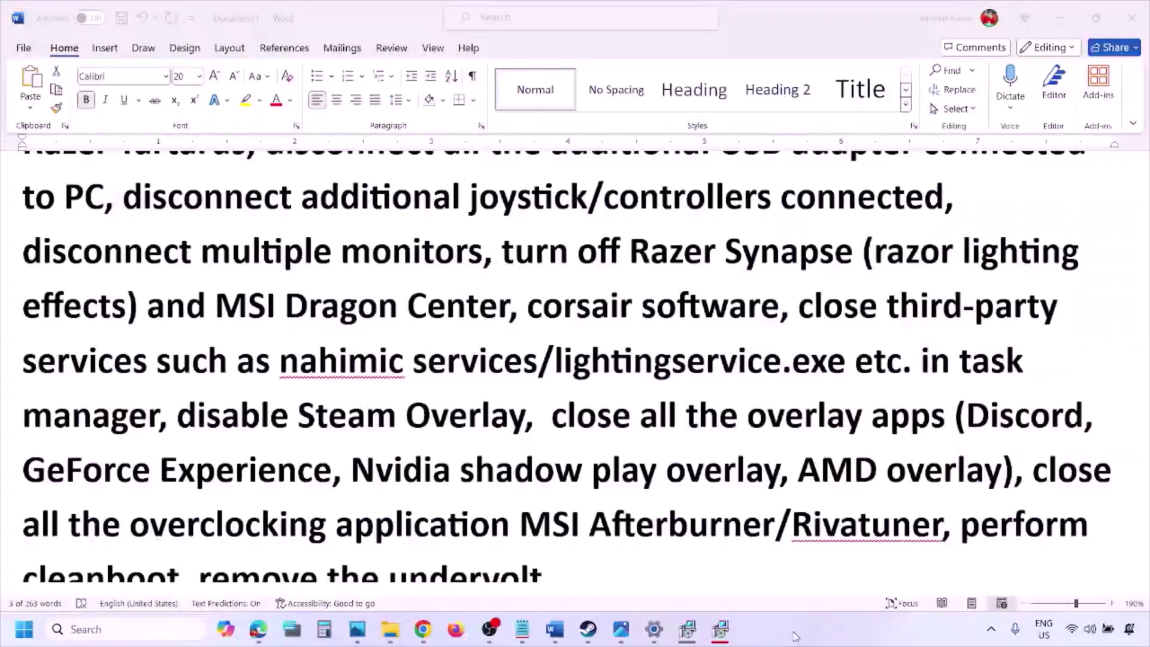
- Turn off the in-game overlay in Discord's Game Overlay settings
scroll(687, 478, "down", 2)
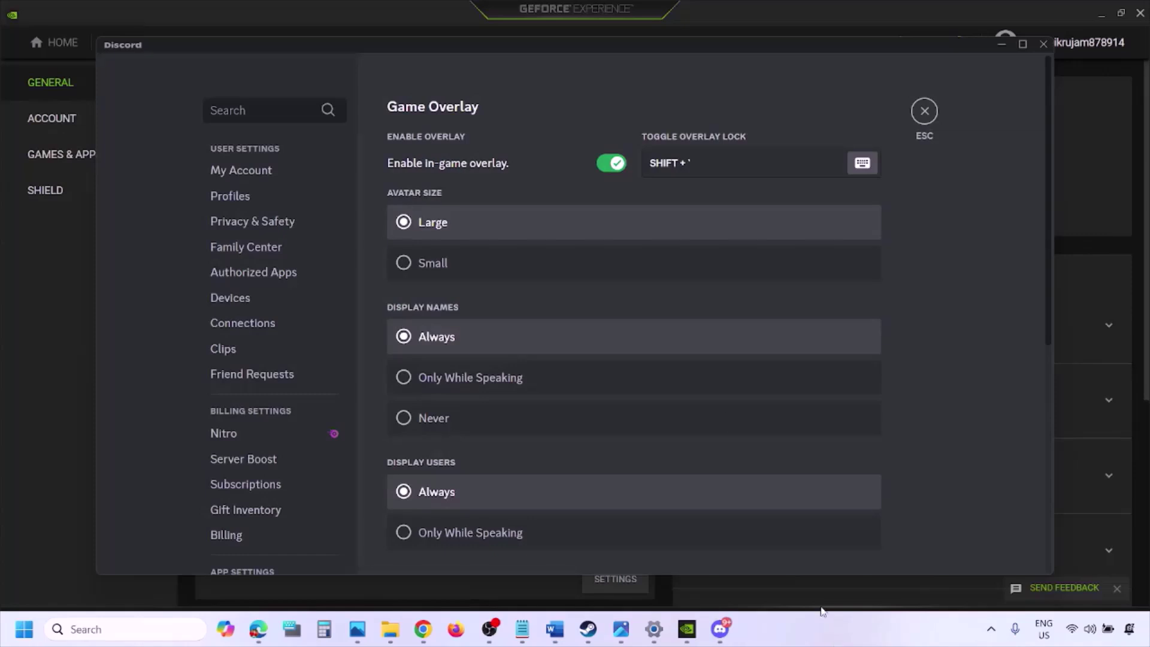
scroll(285, 324, "down", 10)
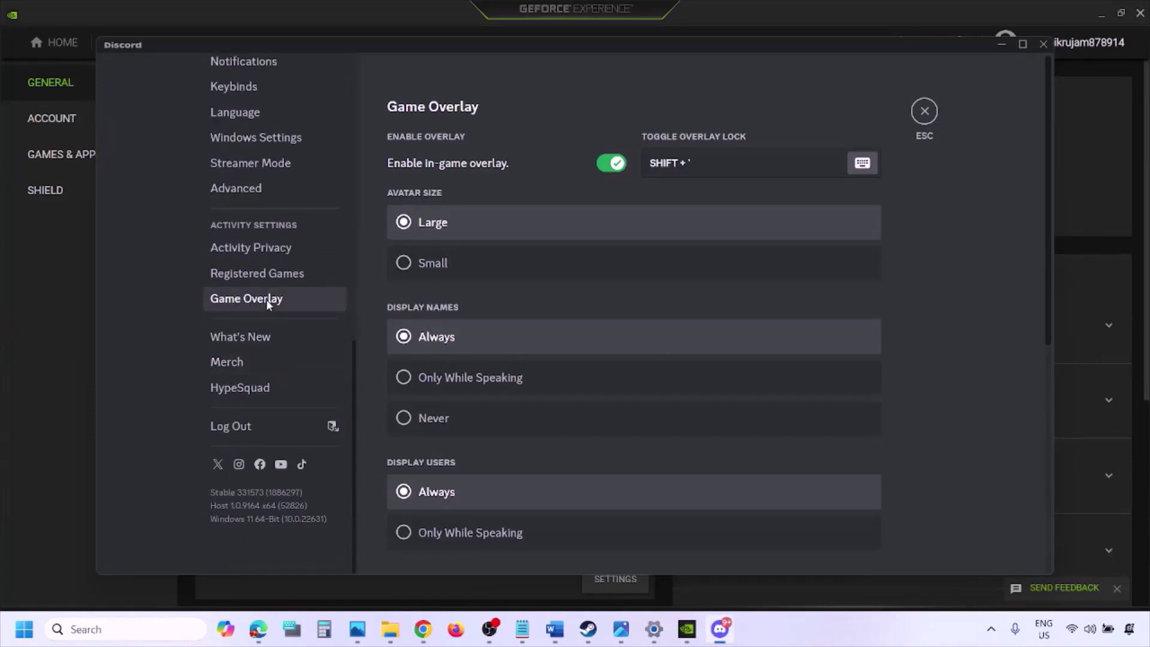
left_click(604, 165)
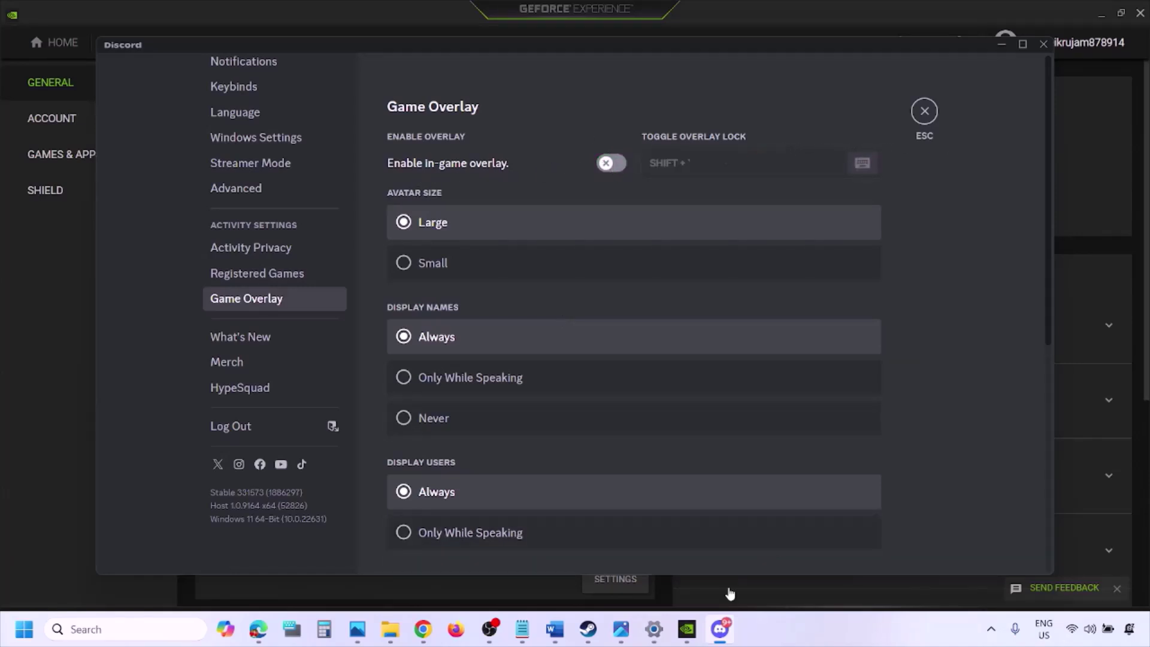
- Turn off the in-game overlay in GeForce Experience's general settings and switch back to the Word document
left_click(720, 629)
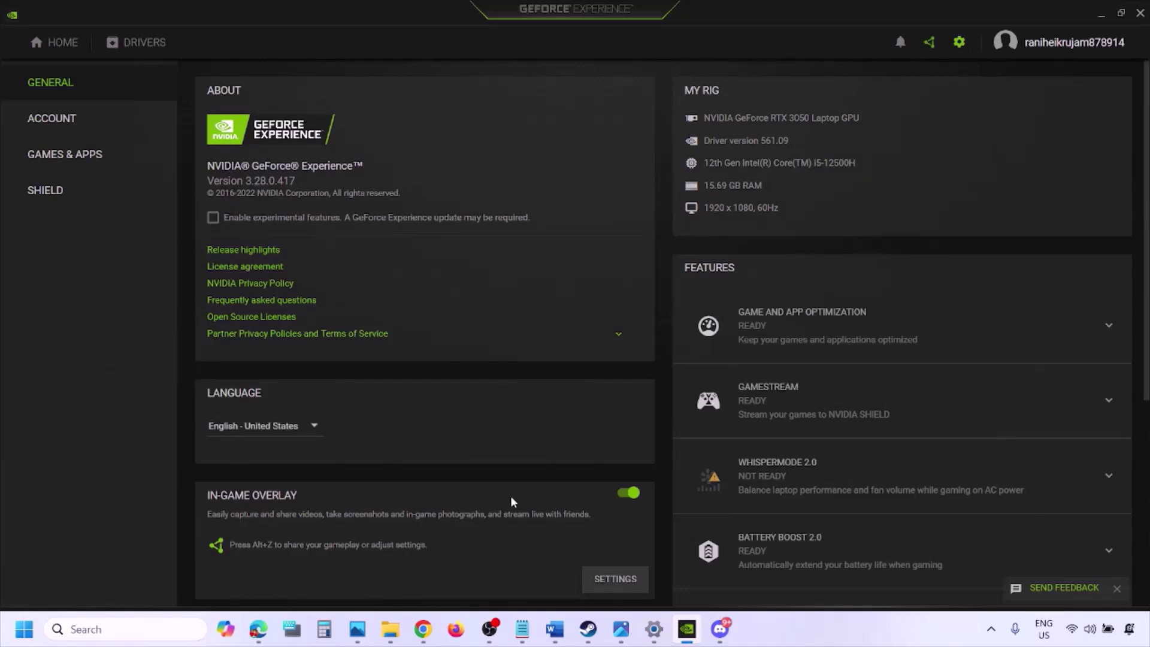
left_click(627, 494)
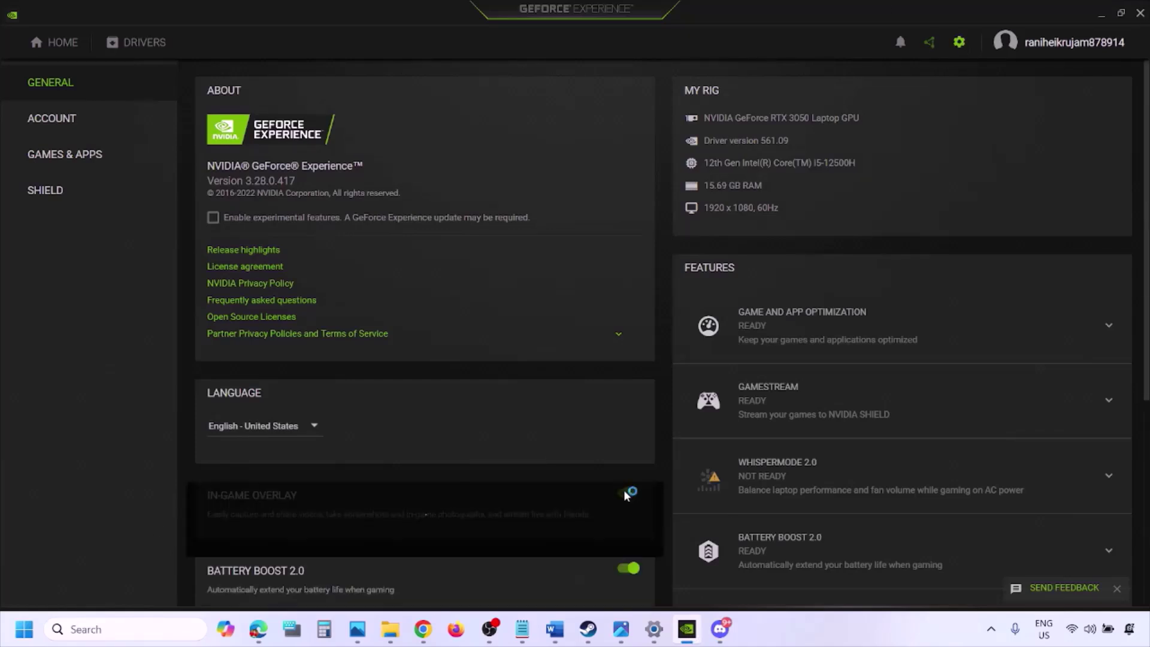
left_click(555, 629)
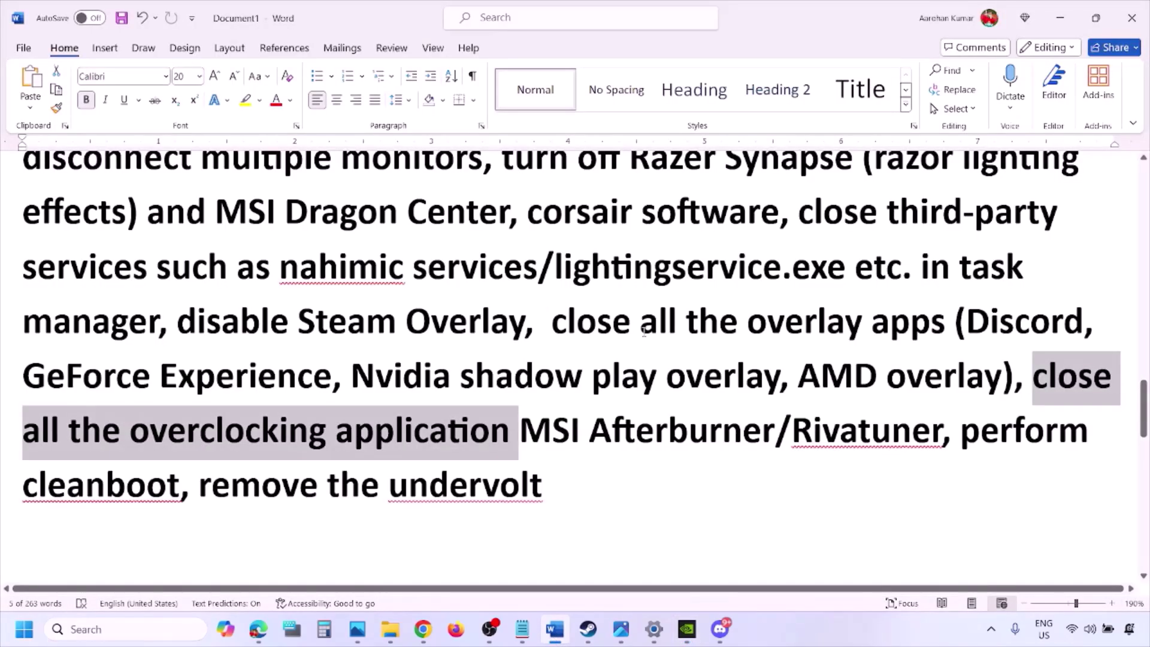
- Highlight the phrase "close all the overlay apps" in Step 9 of the document
scroll(826, 221, "up", 2)
scroll(689, 288, "down", 1)
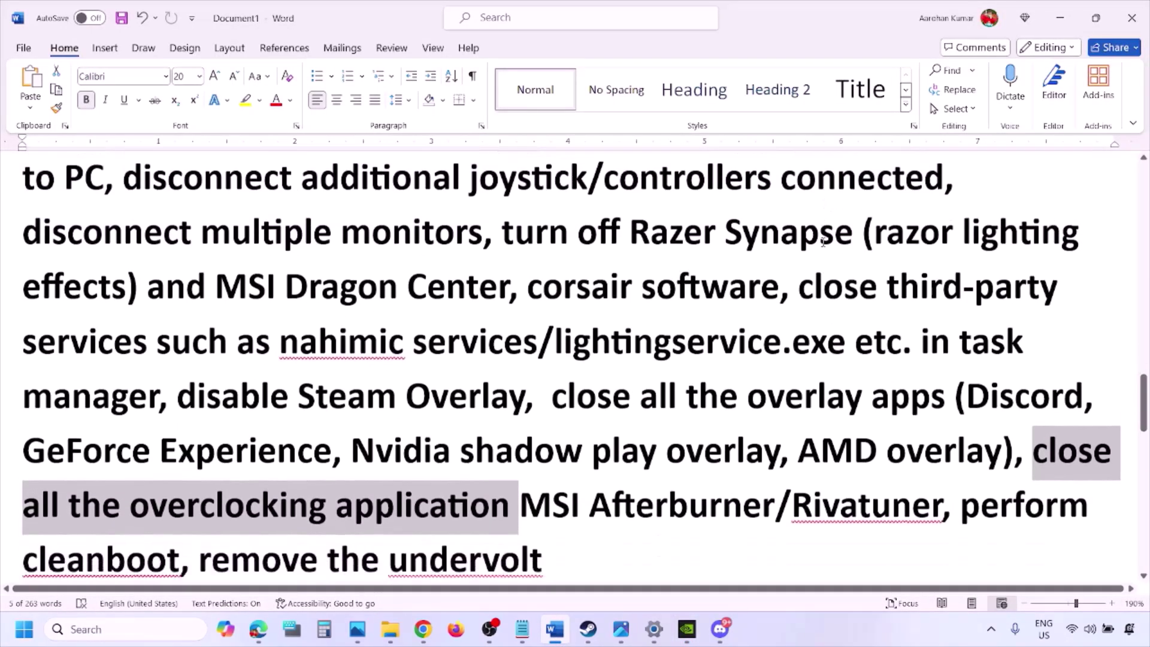
left_click_drag(568, 351, 899, 359)
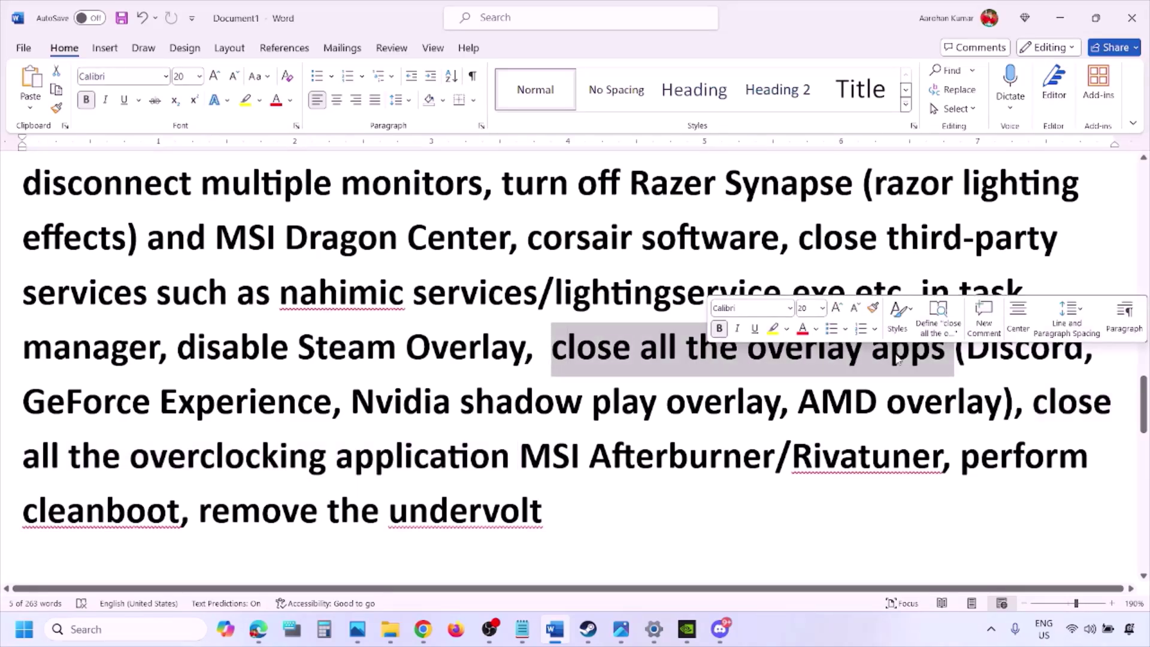
left_click(554, 351)
left_click_drag(554, 351, 951, 359)
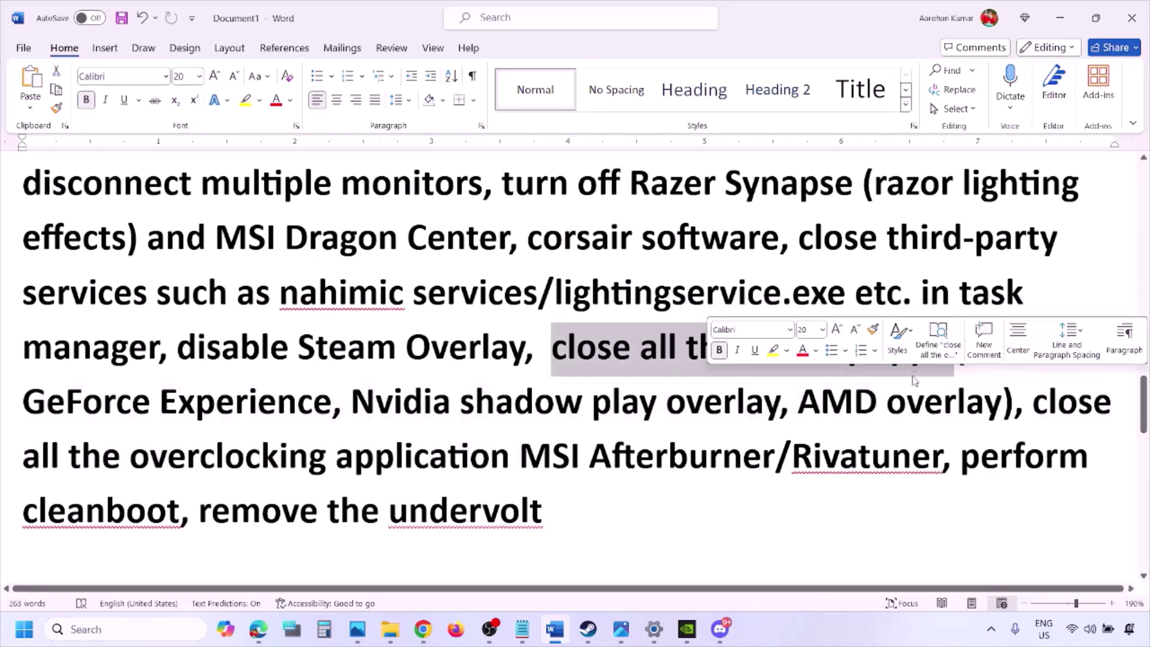
- Quit Discord and exit the NVIDIA background app from the hidden system tray icons
left_click(992, 629)
right_click(961, 554)
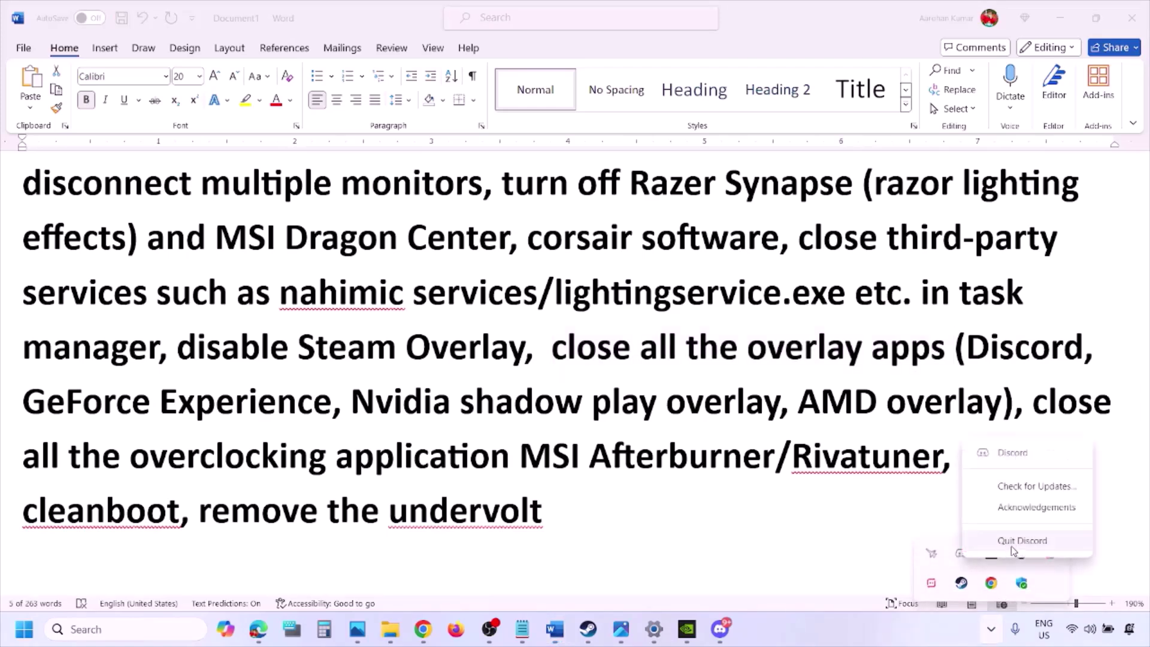
left_click(1022, 541)
right_click(961, 557)
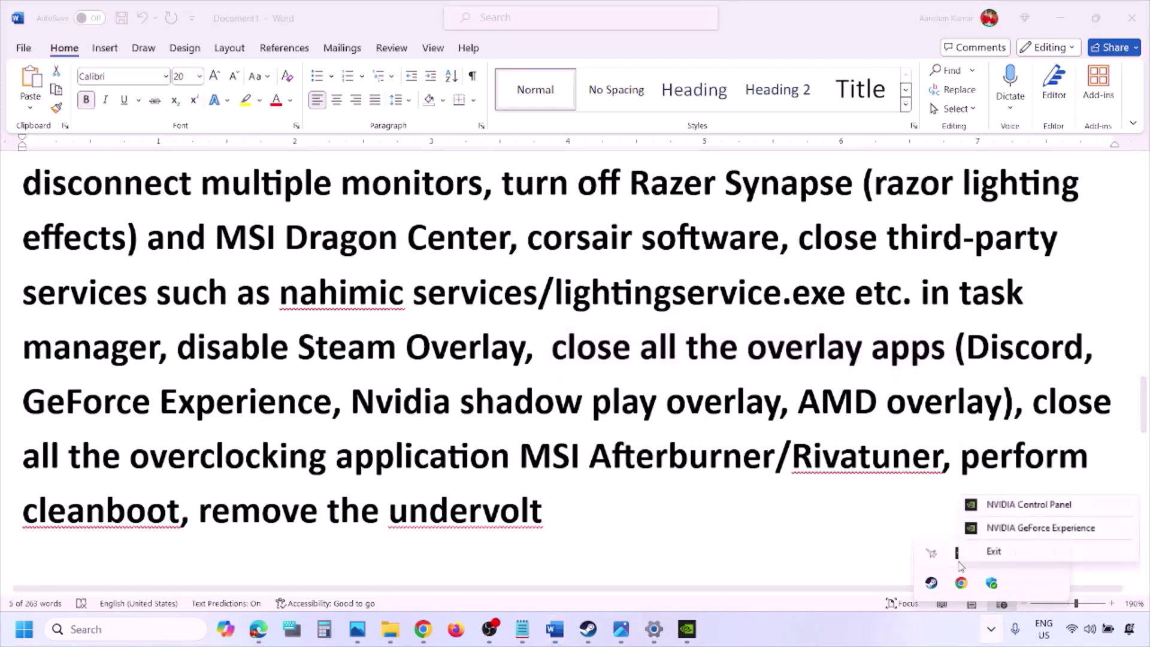
left_click(988, 618)
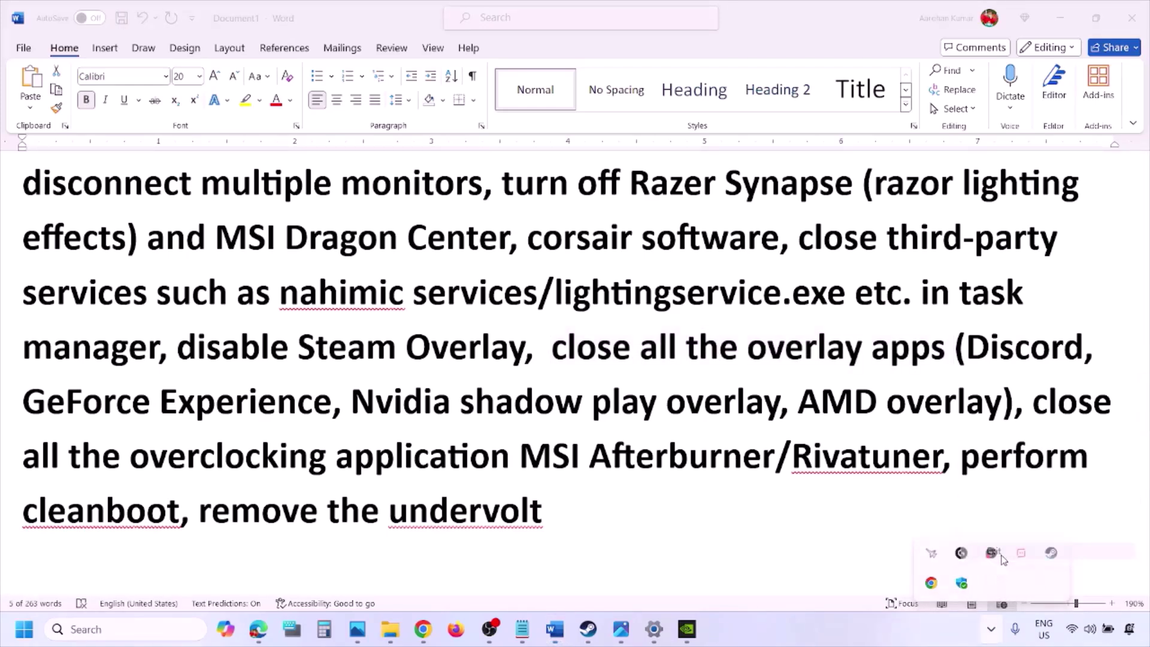
- Exit the black round and pink apps still running among the hidden system tray icons
right_click(962, 554)
left_click(917, 594)
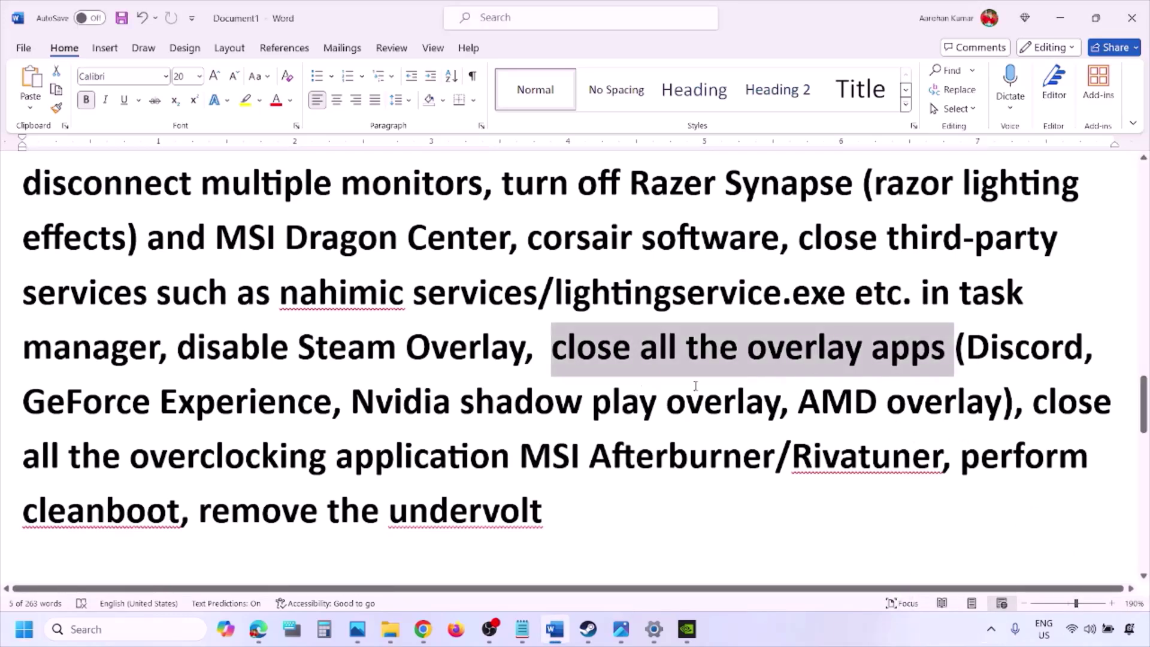
left_click(991, 629)
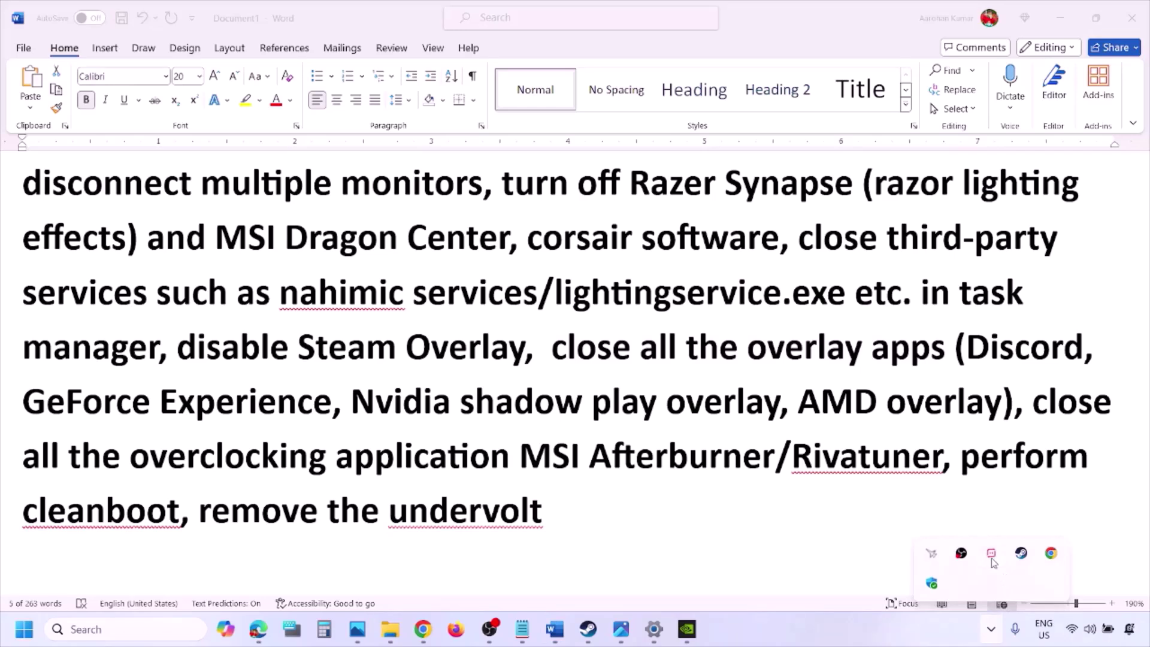
right_click(992, 557)
left_click(1020, 550)
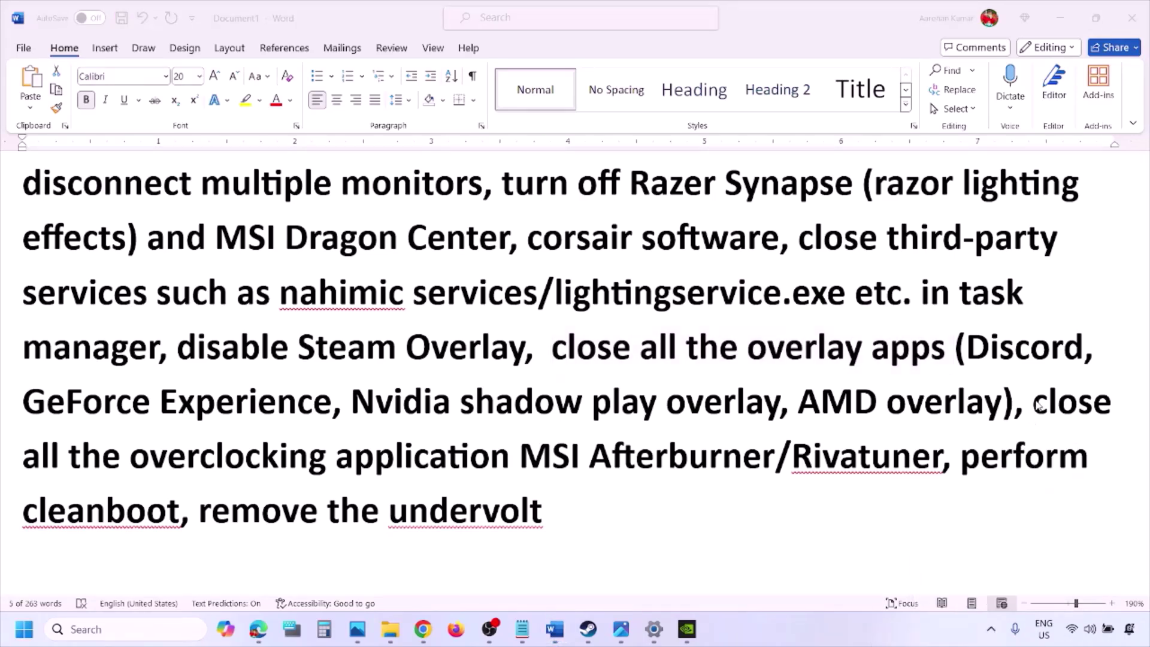
- Highlight the advice on closing overclocking applications, exit MSI Afterburner from the system tray, and mark Rivatuner in the document
left_click_drag(1037, 404, 552, 458)
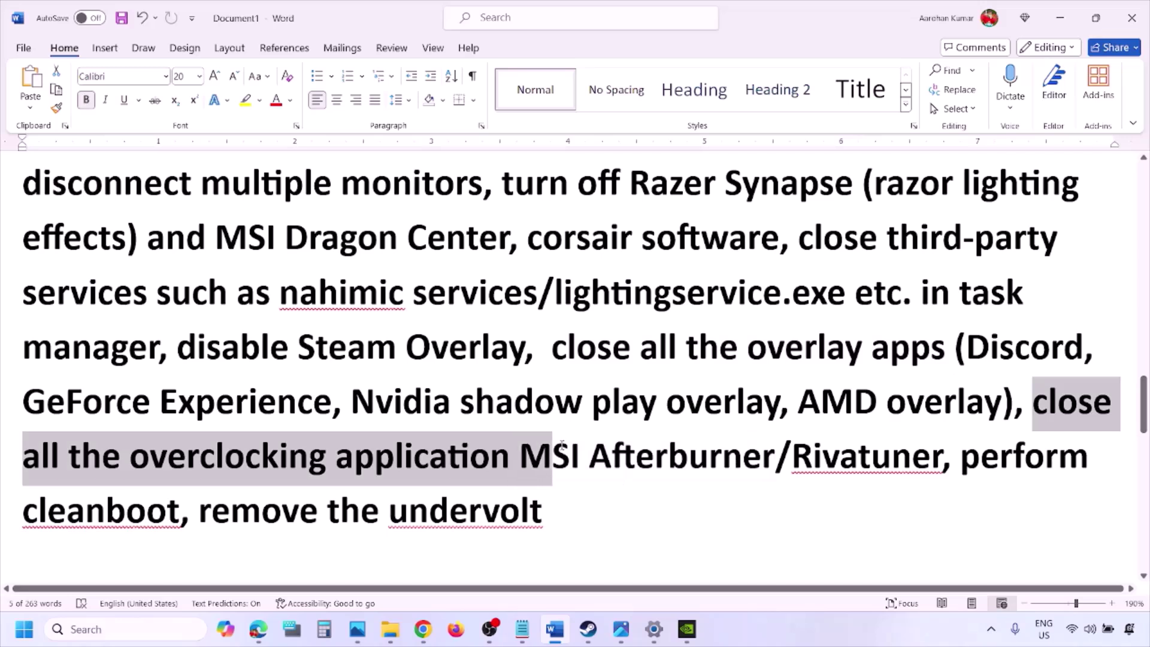
left_click(991, 632)
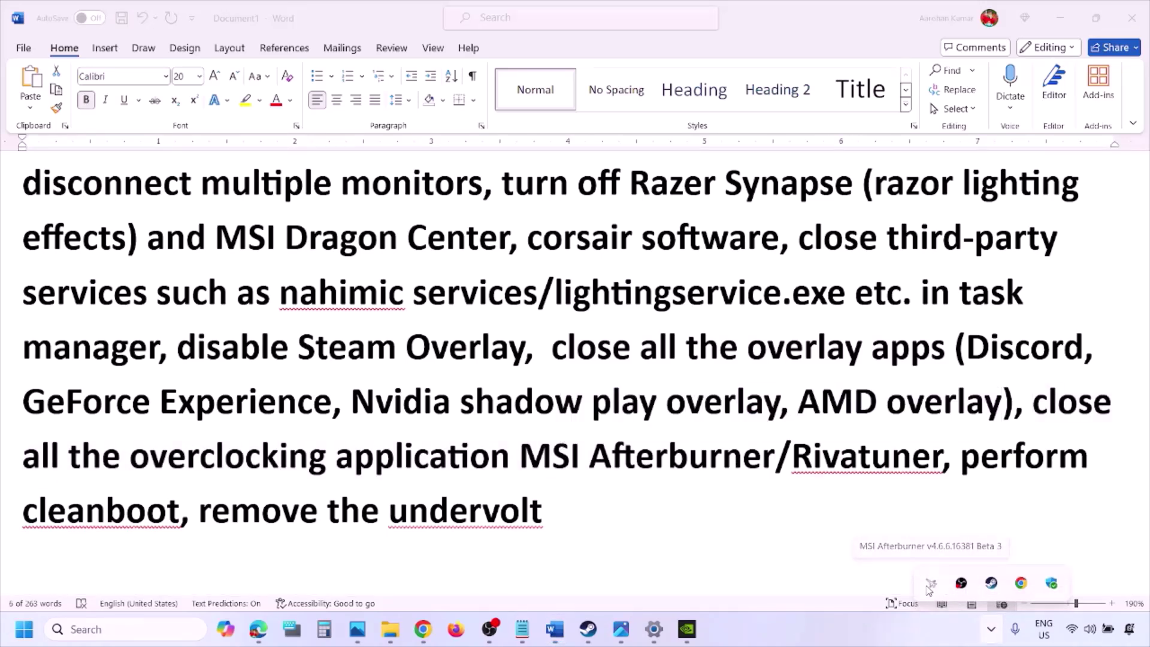
right_click(933, 586)
left_click(963, 576)
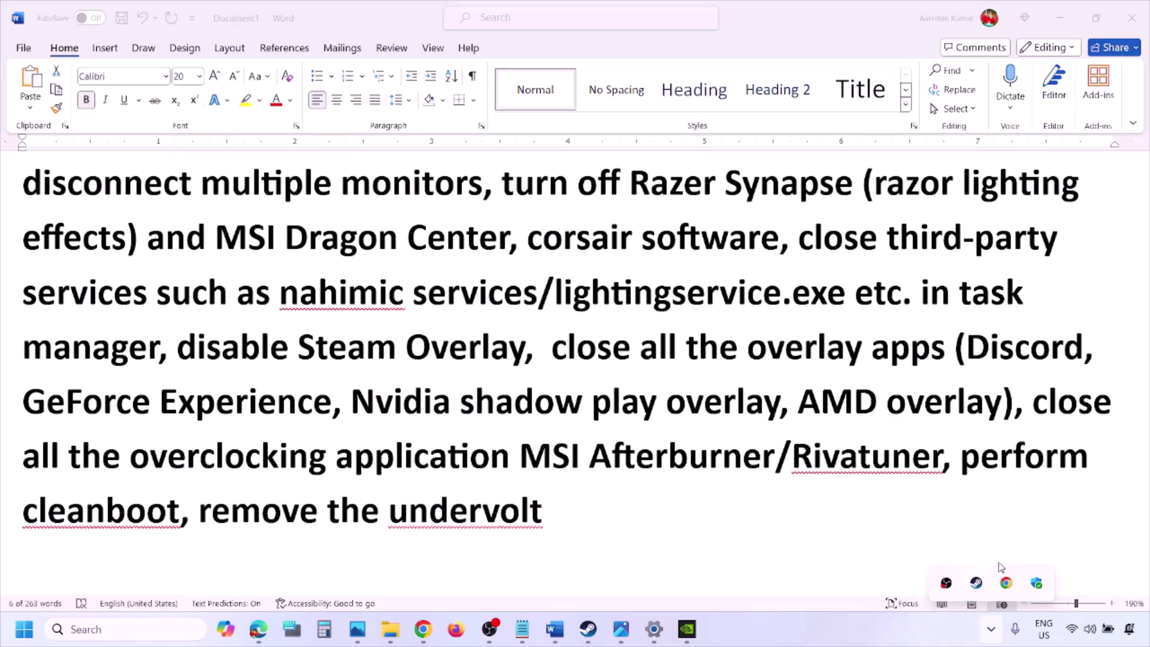
double_click(795, 453)
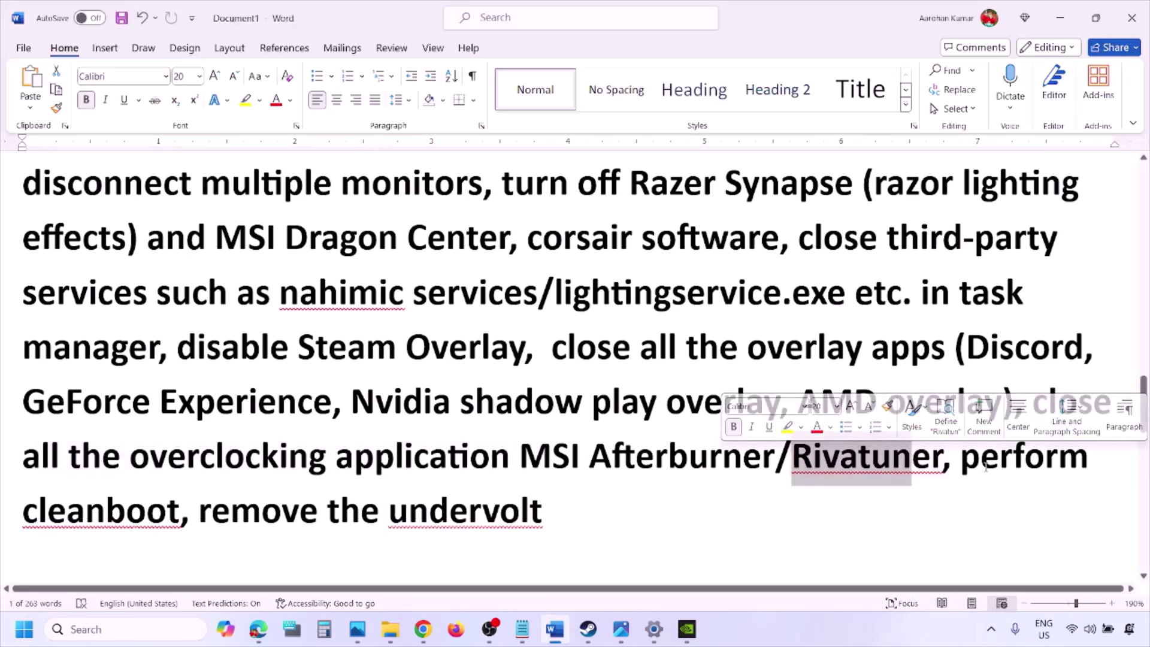
- Mark the clean boot advice, search Windows for "system", open System Configuration, and hide all Microsoft services in the services list
double_click(1031, 469)
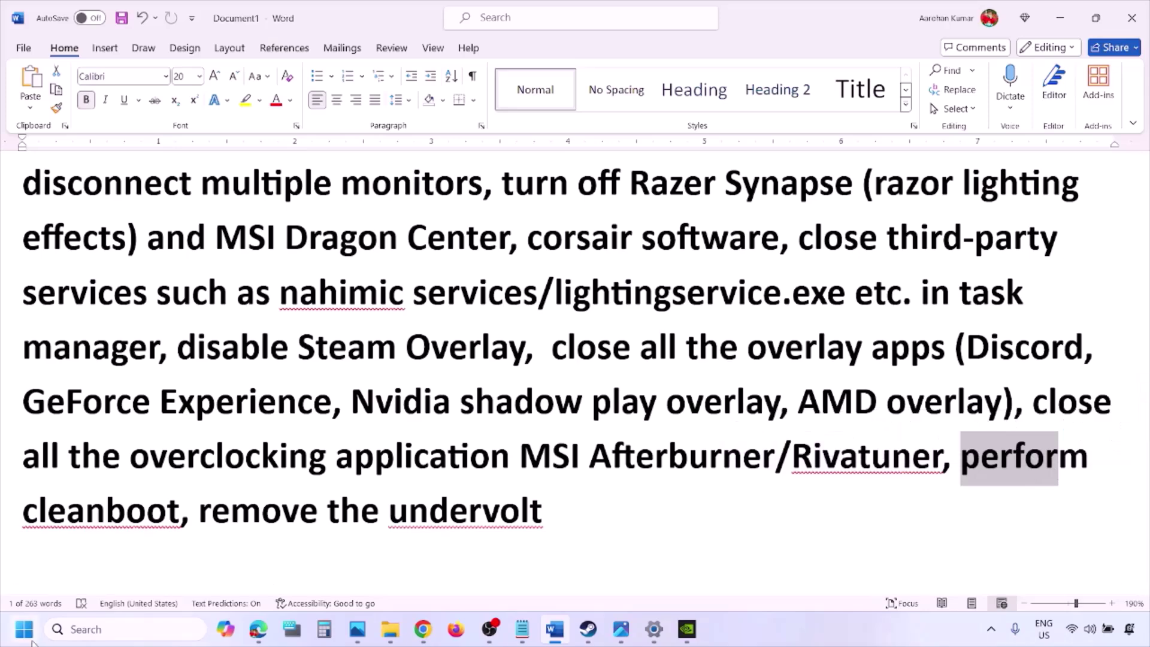
left_click(84, 627)
type("ys")
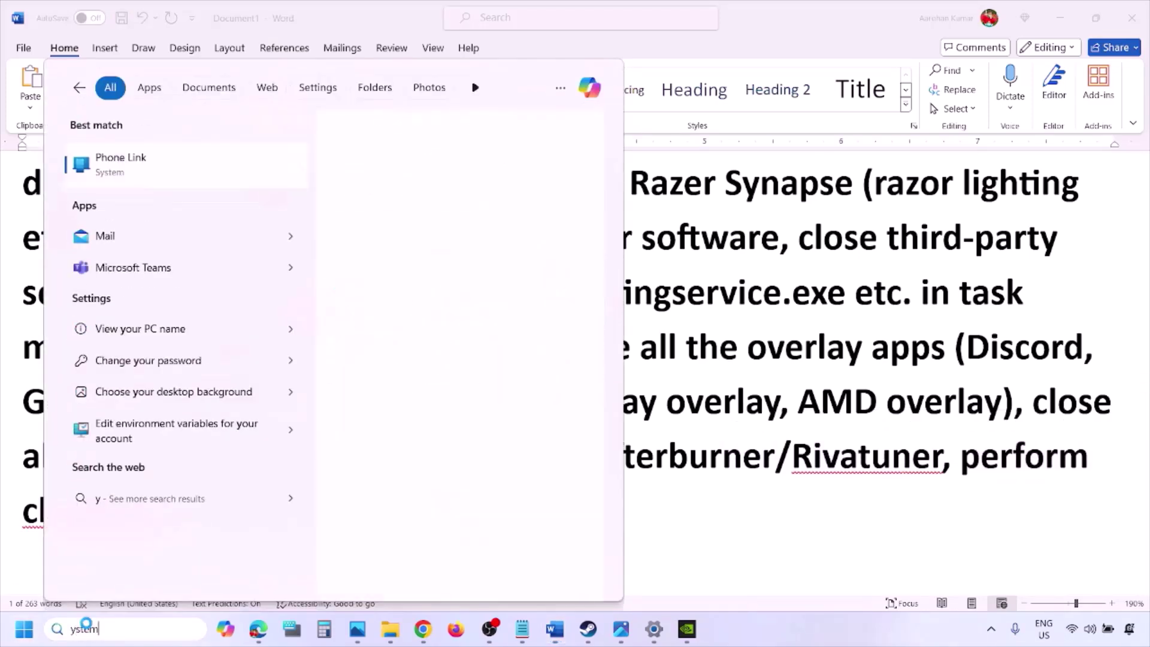
type("tem")
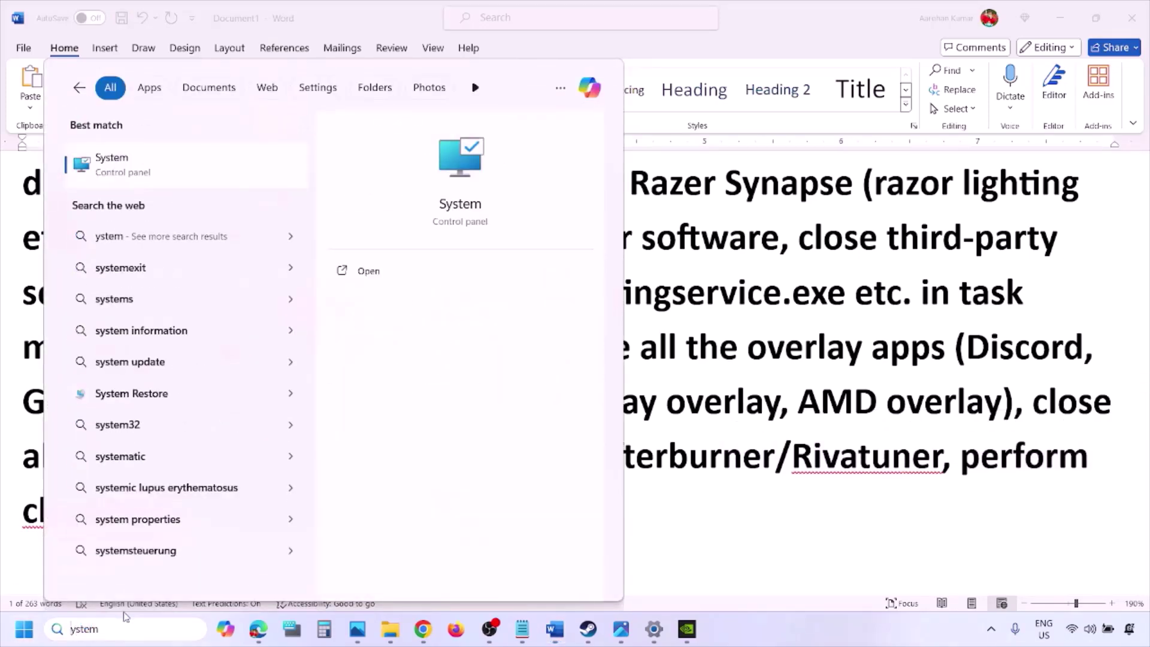
key("Home")
type("s")
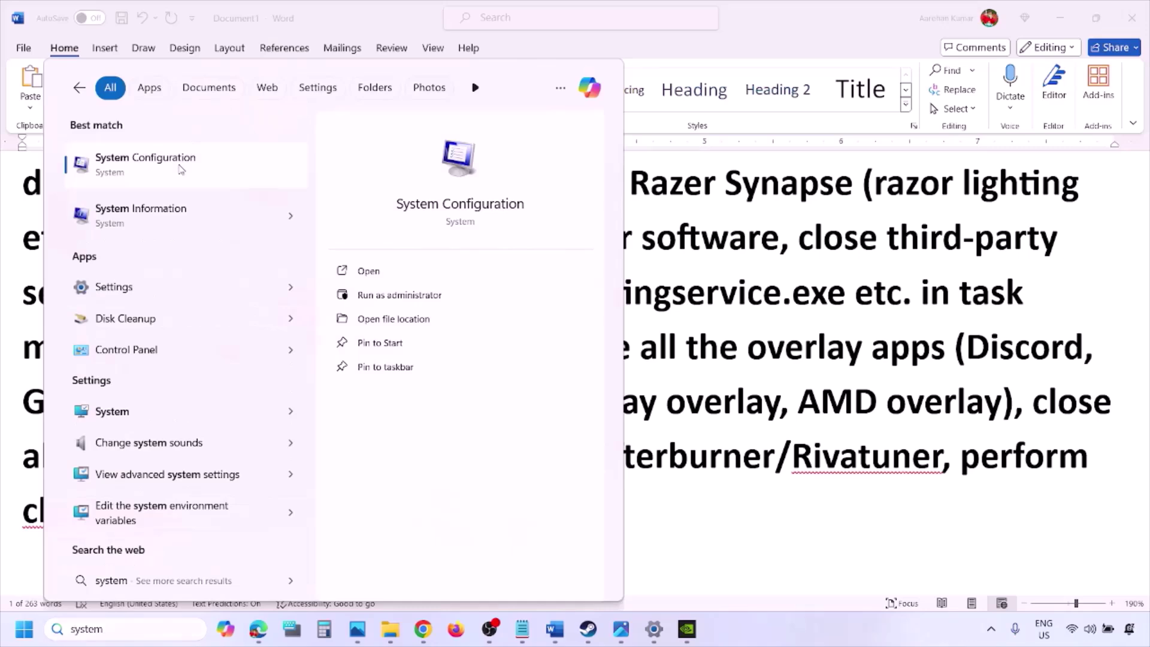
left_click(181, 169)
left_click(472, 198)
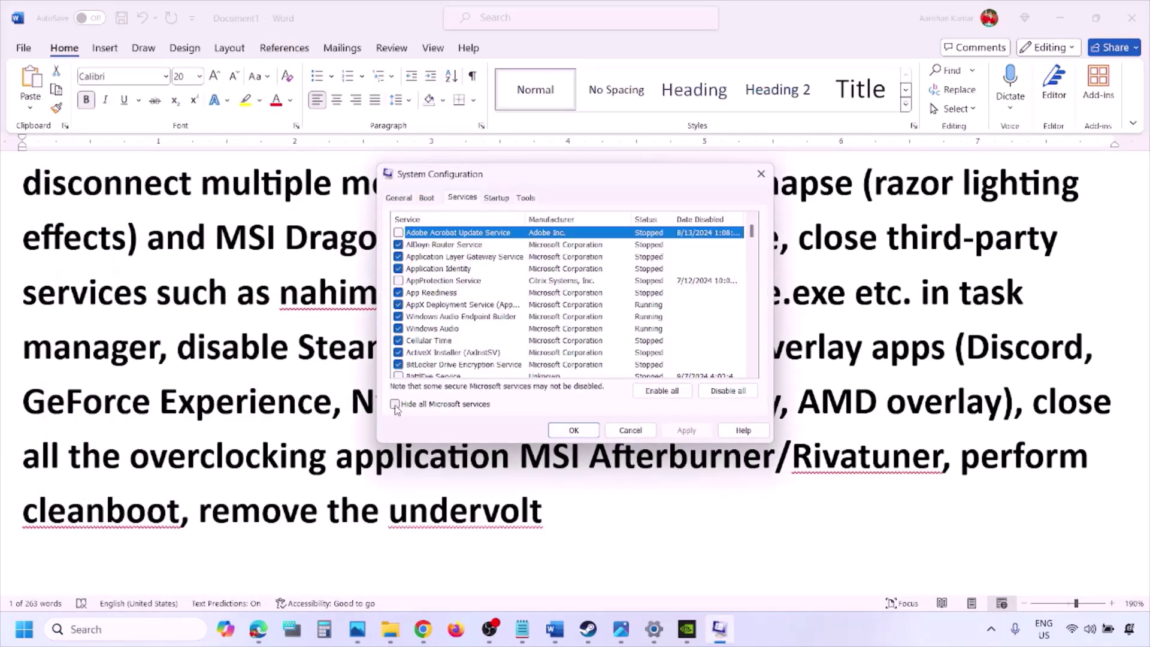
left_click(395, 405)
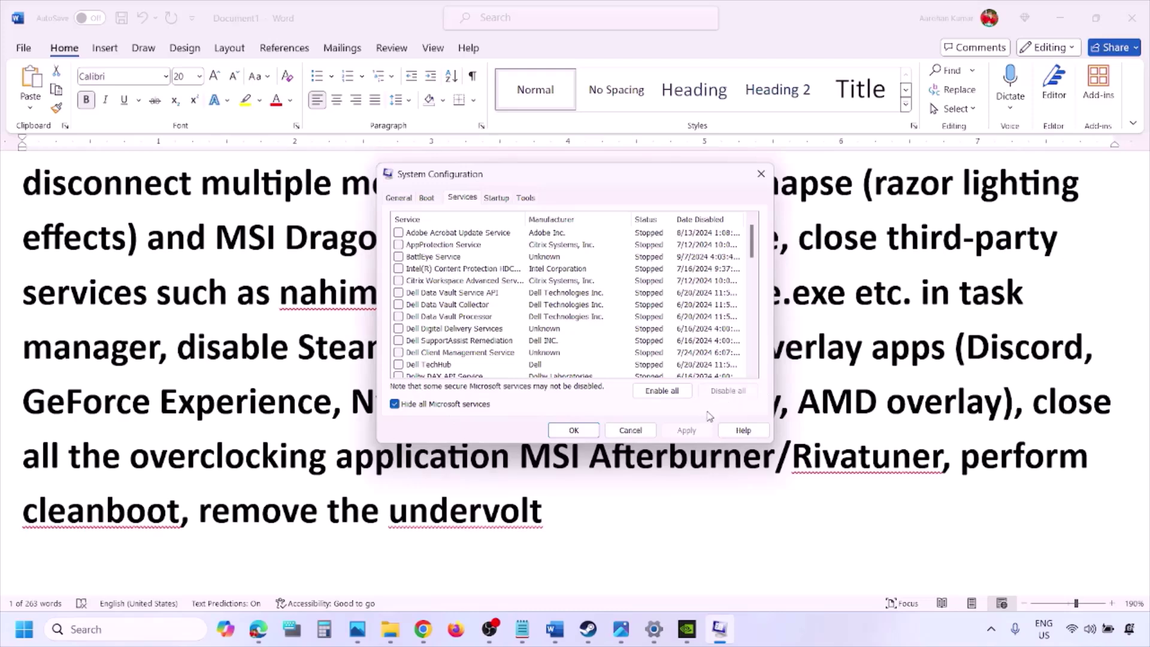
- Accept the System Configuration settings and mark the "remove the undervolt" advice in the document
left_click(586, 430)
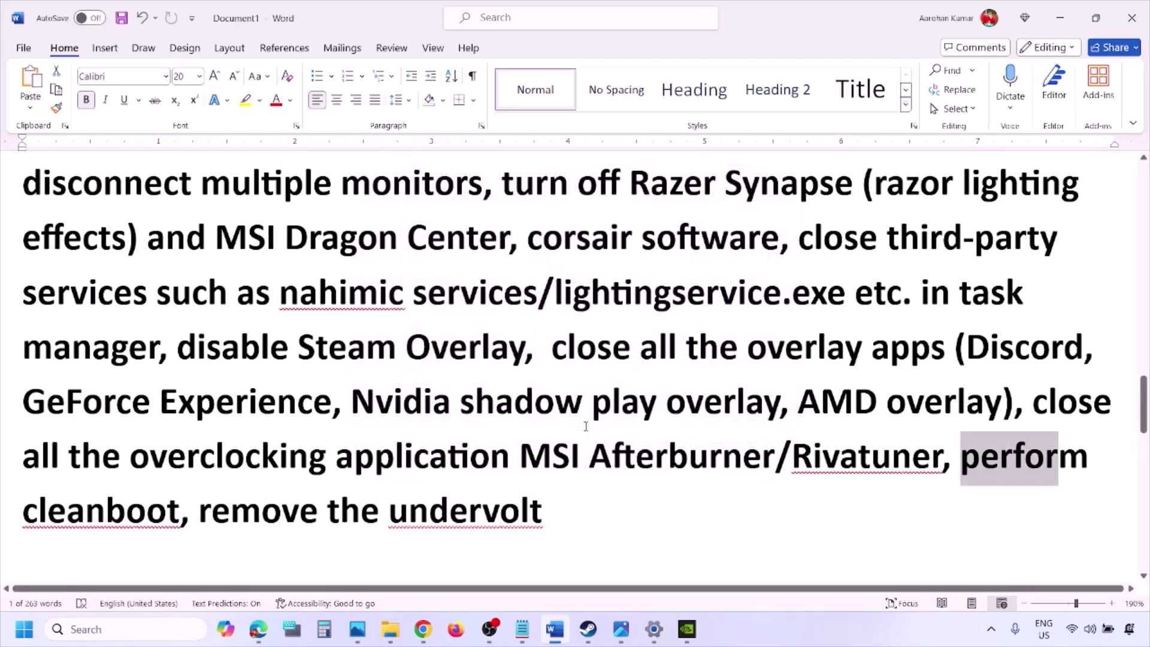
left_click_drag(271, 512, 540, 511)
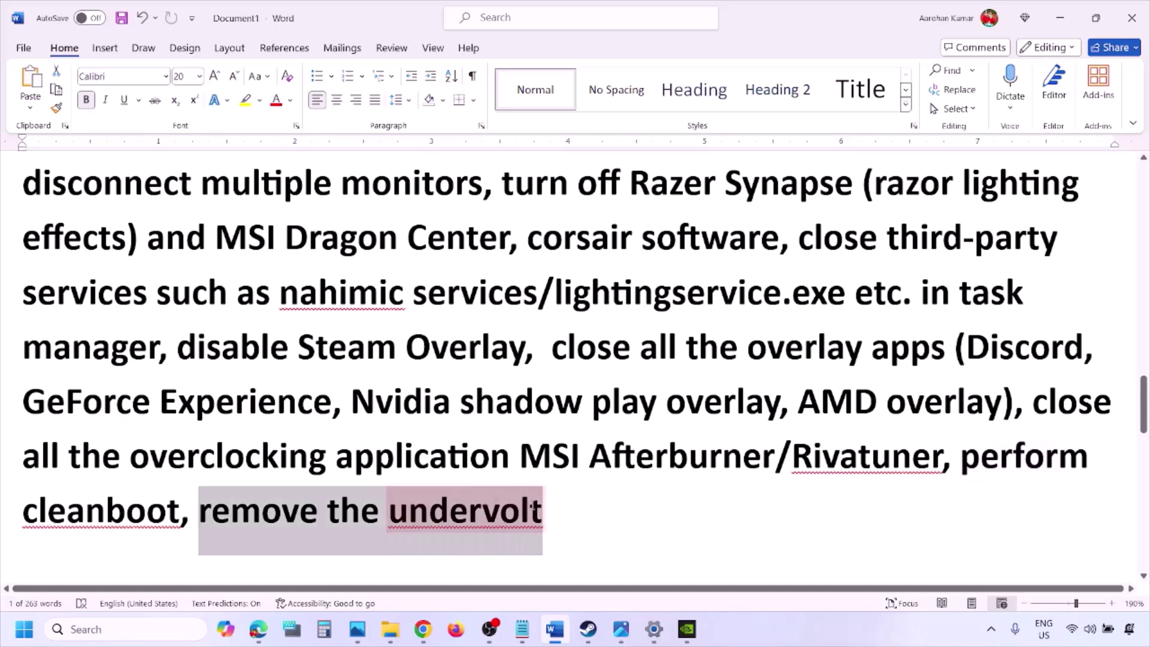
left_click(720, 510)
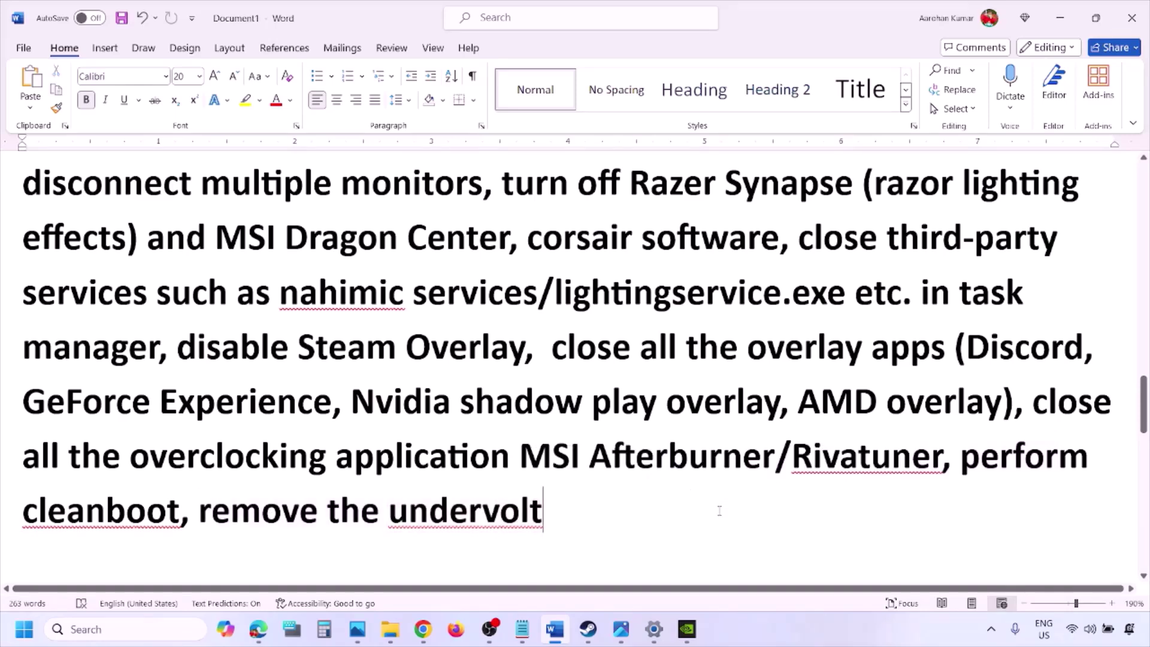
- Mark the Step 10 heading about increasing the virtual memory in the troubleshooting document
scroll(720, 510, "down", 4)
scroll(719, 510, "down", 1)
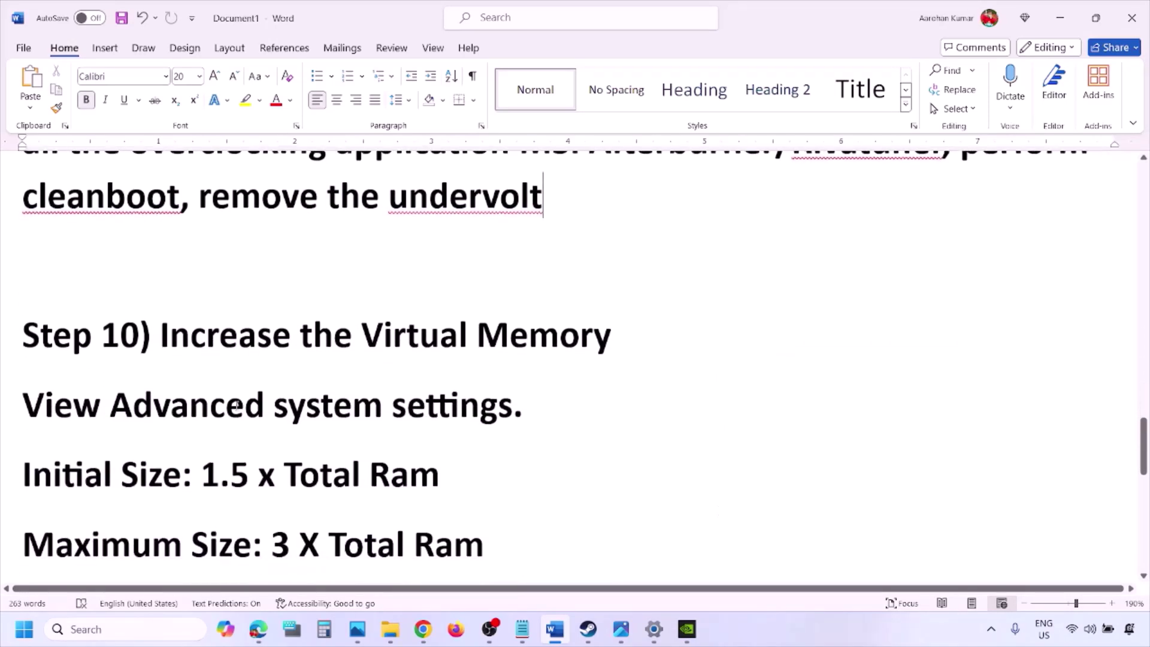
left_click_drag(195, 338, 616, 338)
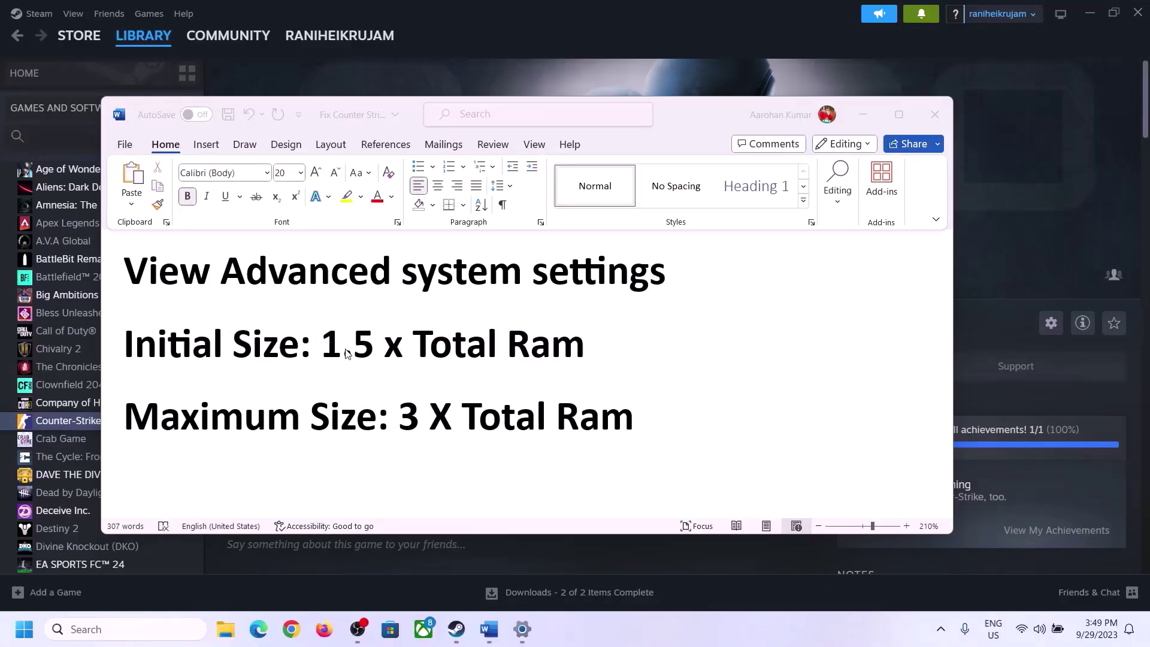
- Copy "View Advanced system settings" from the document, search Windows for it, and open the matching Control Panel entry
left_click_drag(126, 273, 658, 270)
key("ctrl+c")
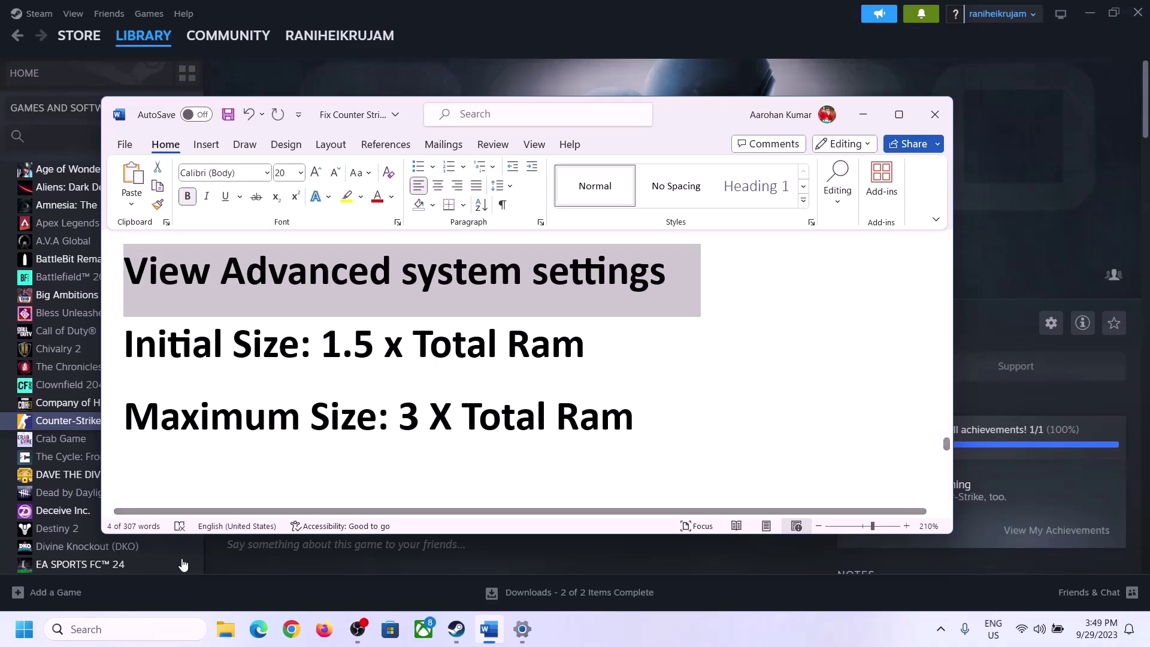
left_click(137, 628)
key("ctrl+v")
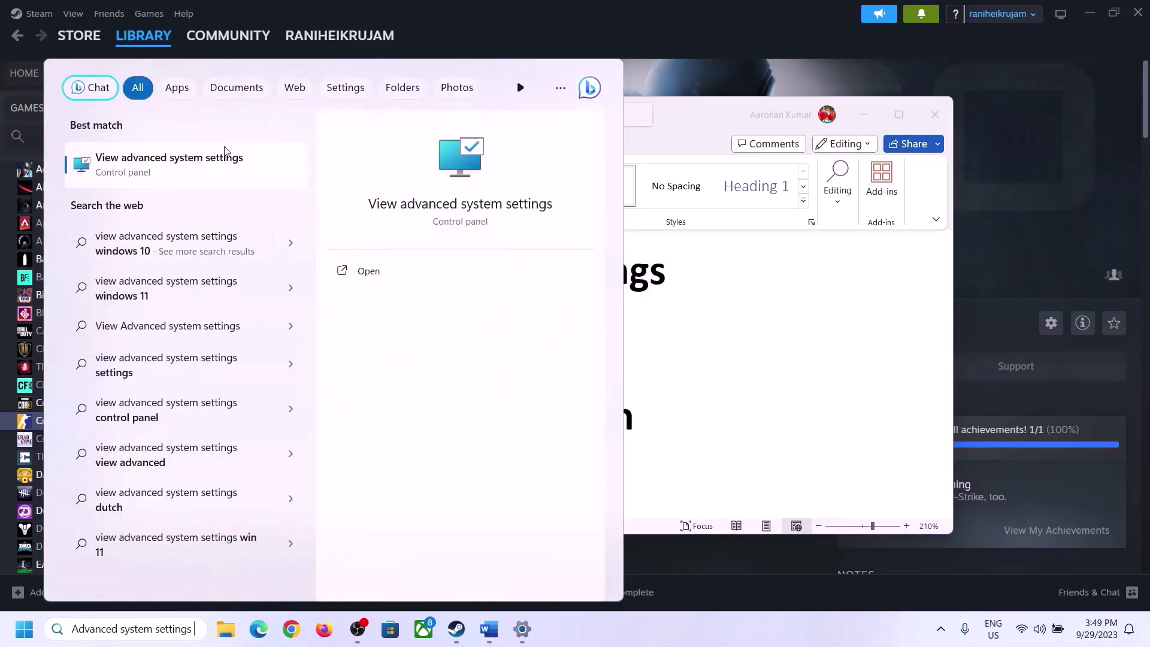
left_click(162, 173)
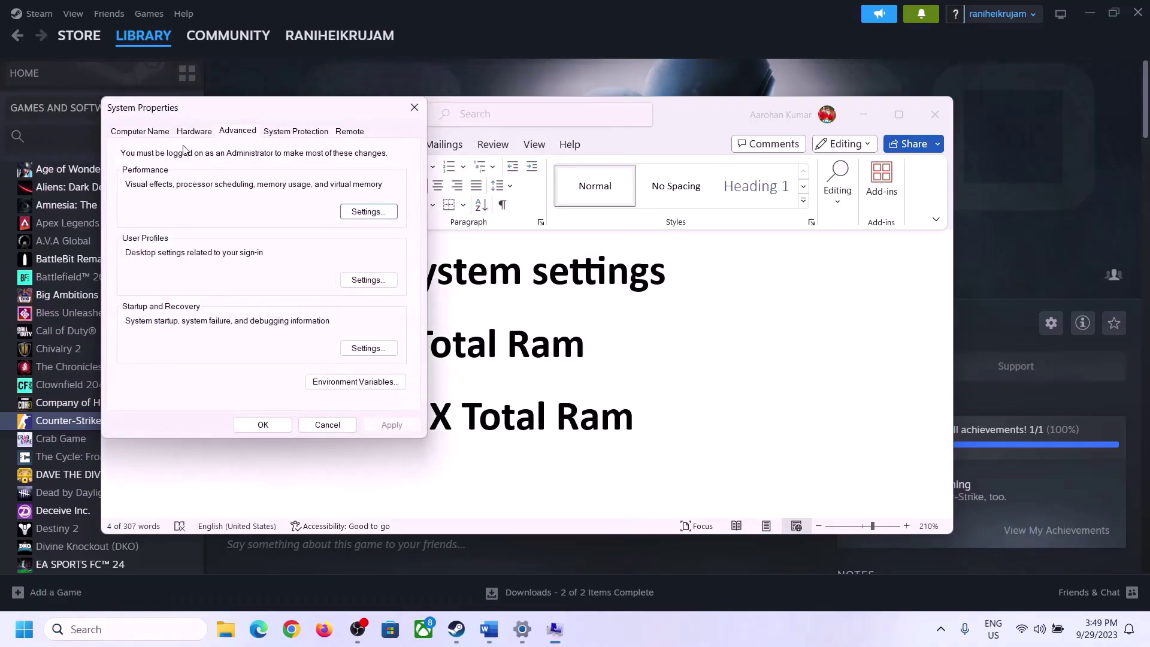